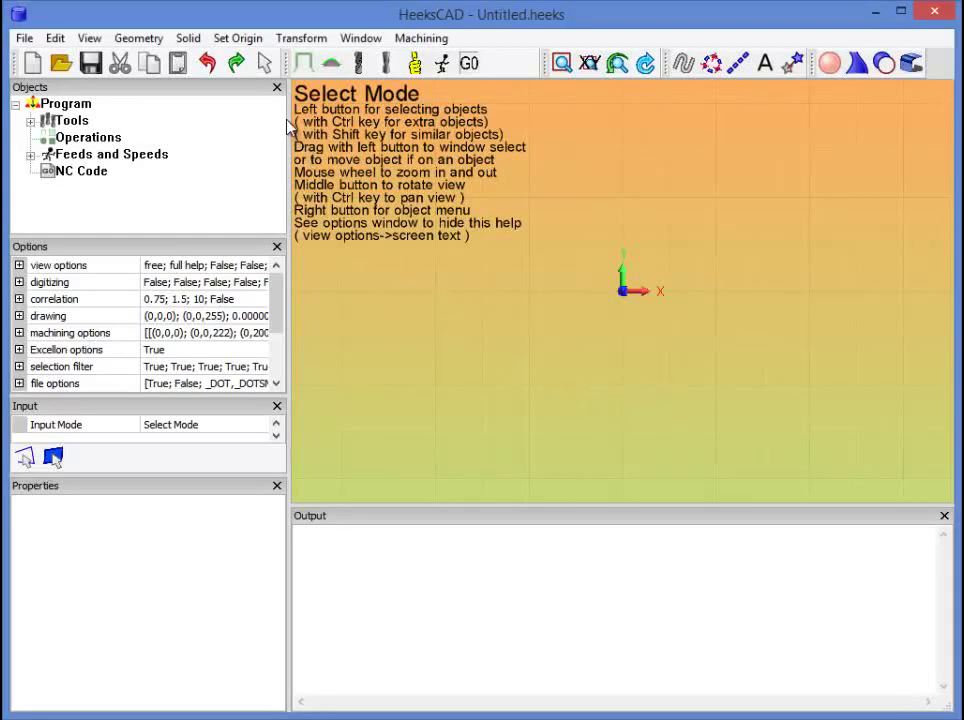
Narrow the left docked panels slightly to widen the 3D view
drag(274, 120, 258, 121)
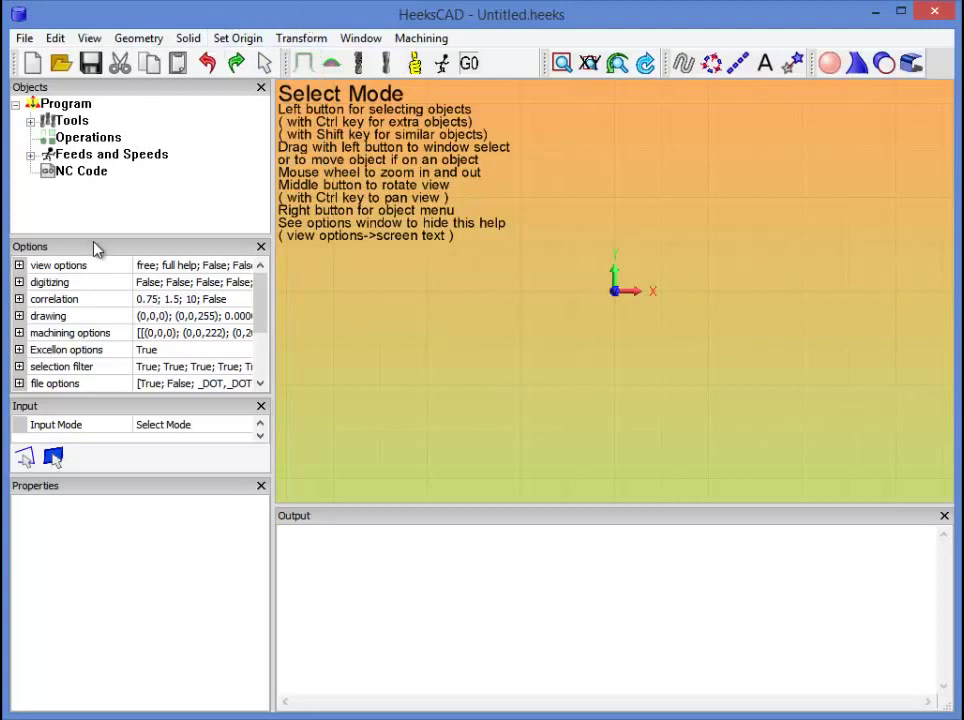
Change the view options units from mm to inch and accept switching NC code units to inch
click(19, 266)
drag(263, 293, 260, 338)
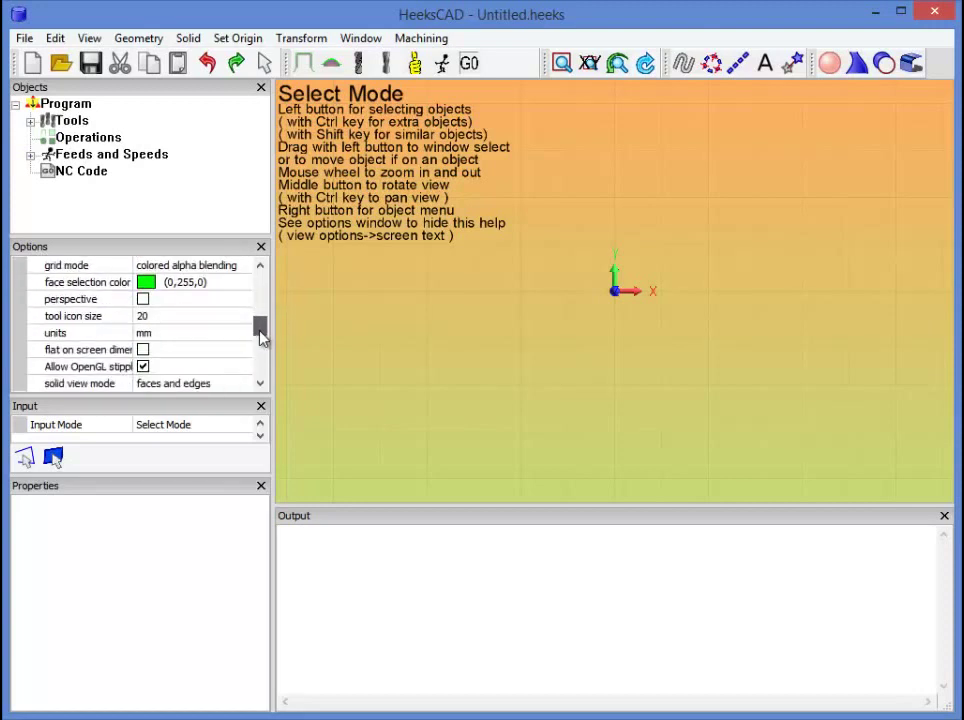
mouse_move(262, 326)
mouse_down()
mouse_move(260, 288)
mouse_move(260, 333)
mouse_up()
click(152, 300)
click(153, 306)
click(158, 333)
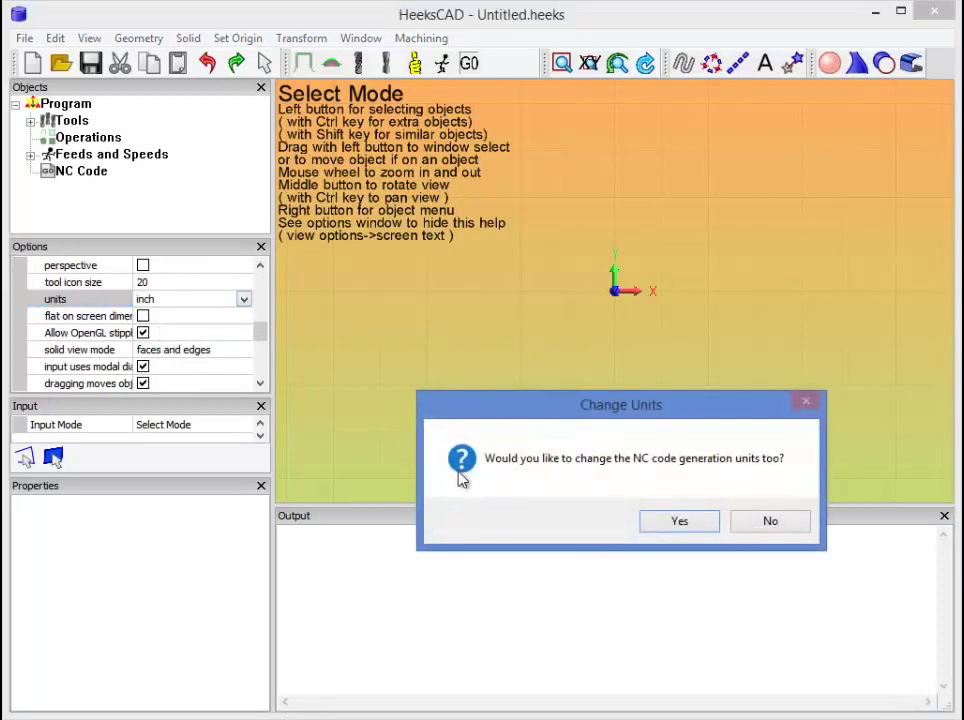
click(680, 522)
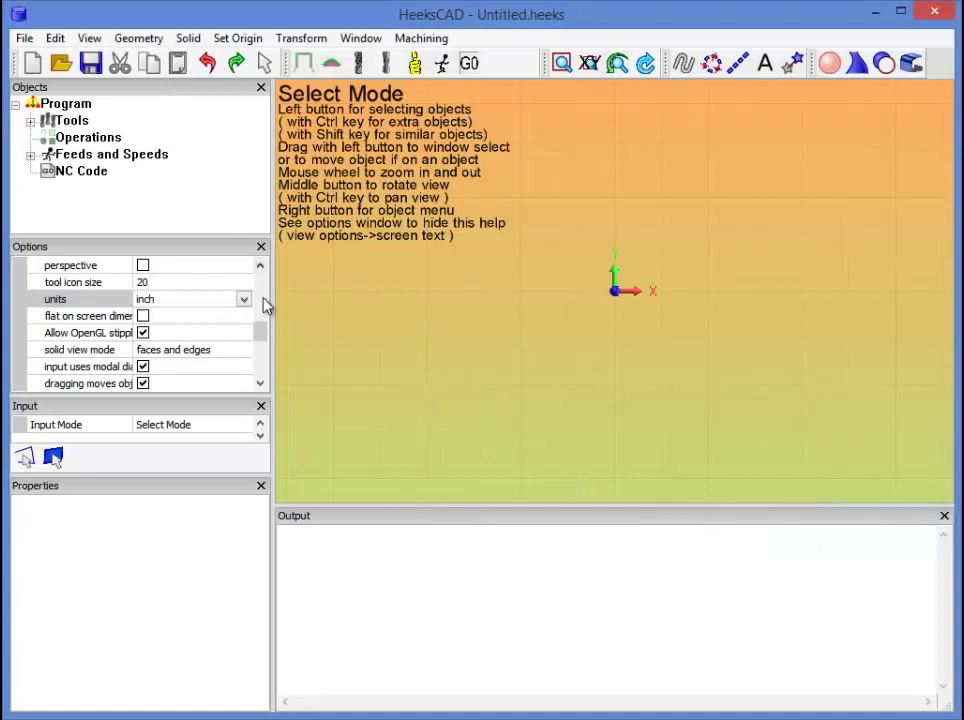
Choose Rack.stp from the Desktop in the Open dialog and open it
drag(264, 322, 265, 280)
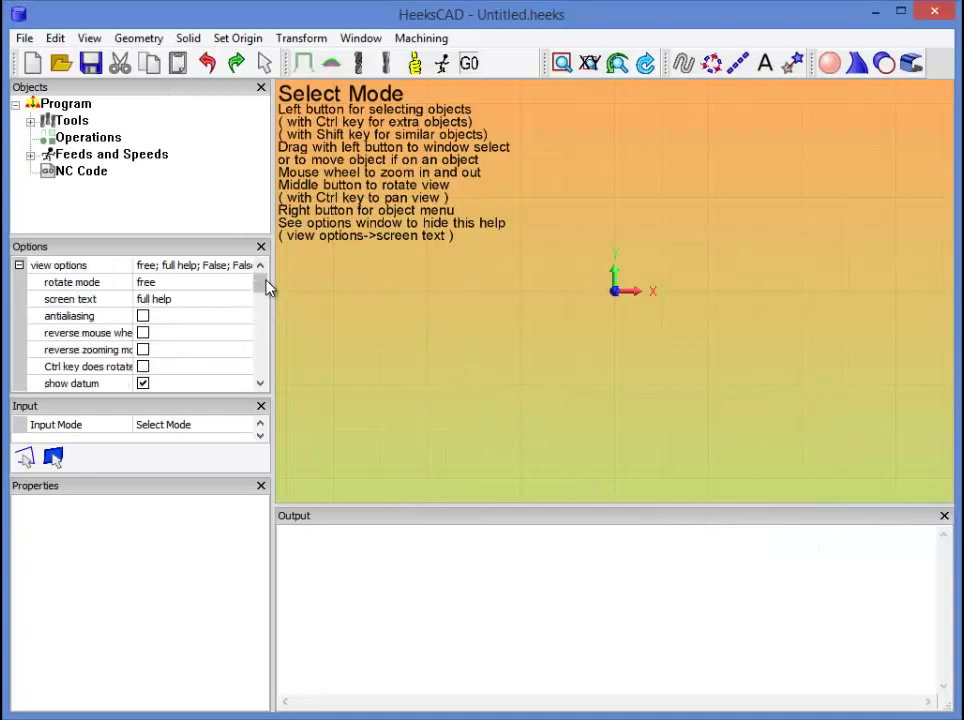
click(61, 64)
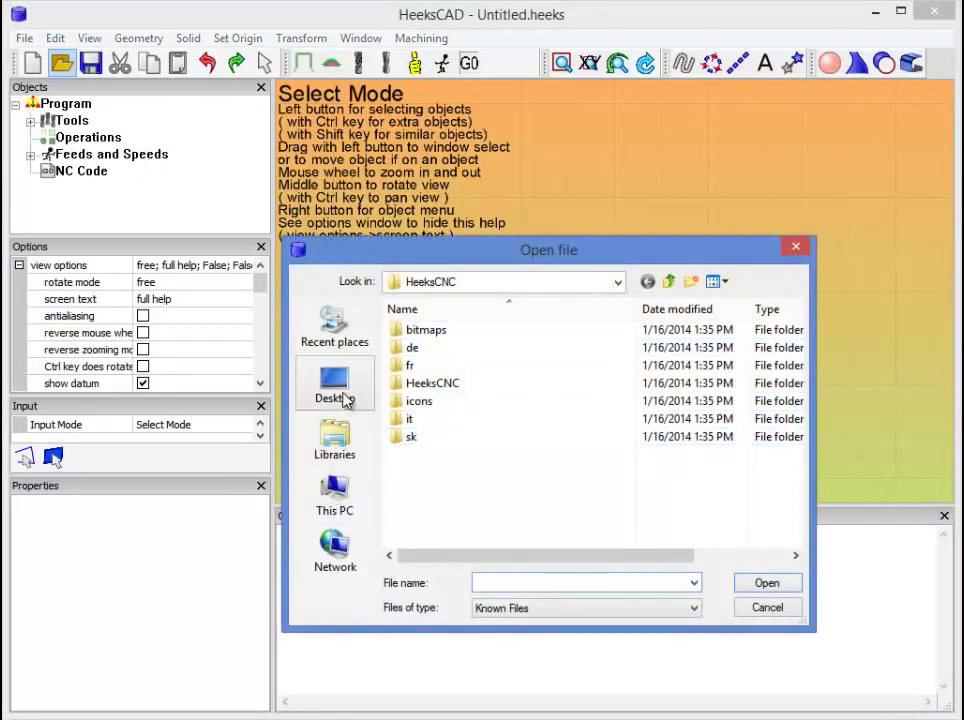
click(337, 385)
click(640, 424)
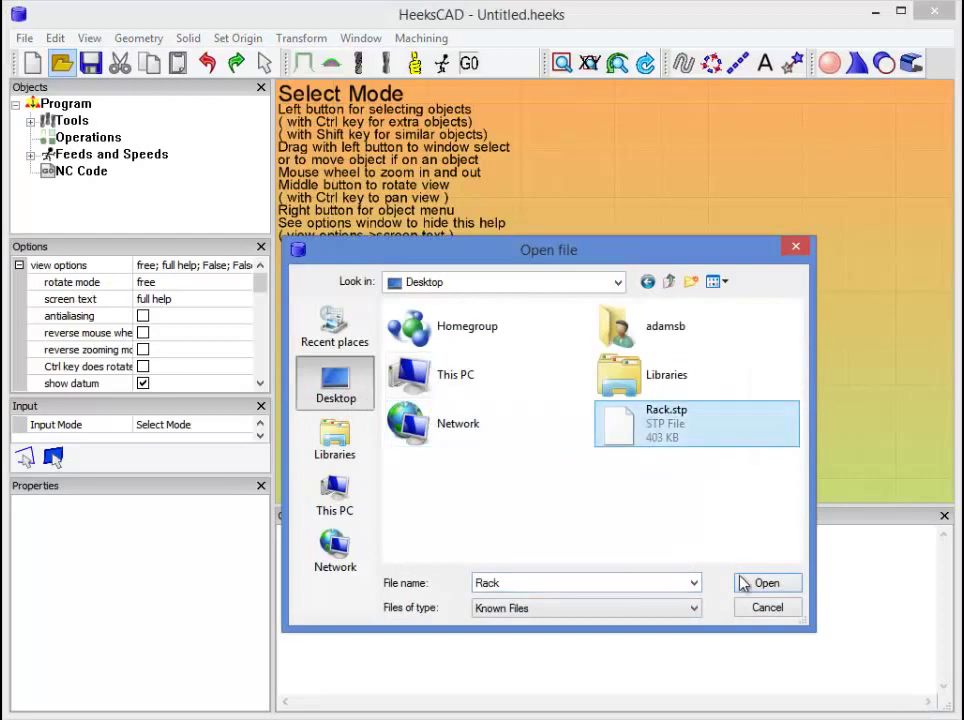
click(673, 612)
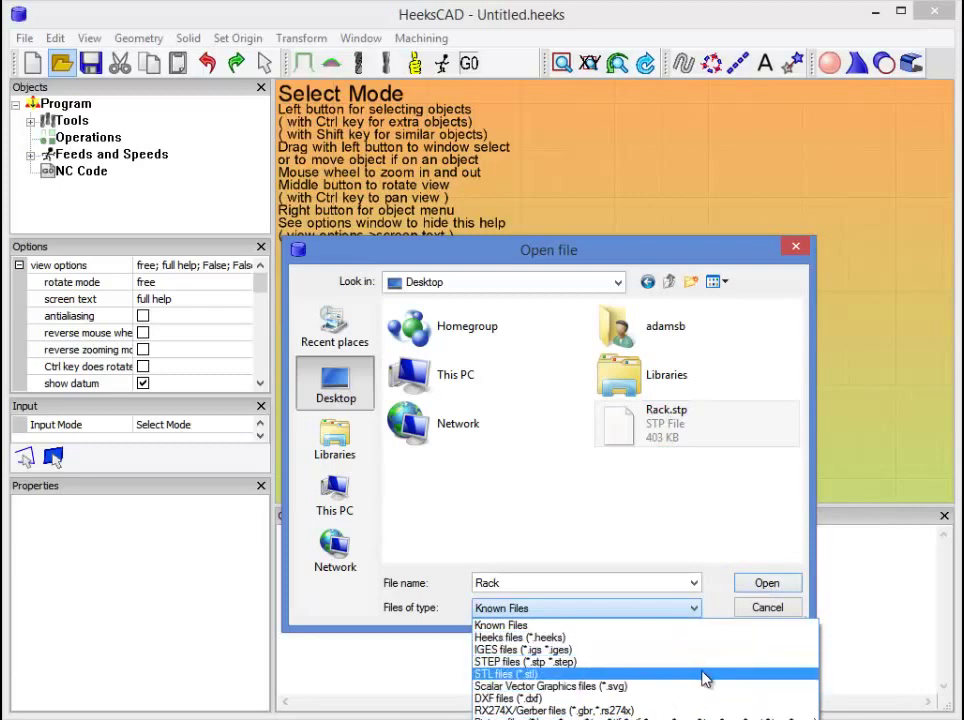
click(744, 587)
click(745, 589)
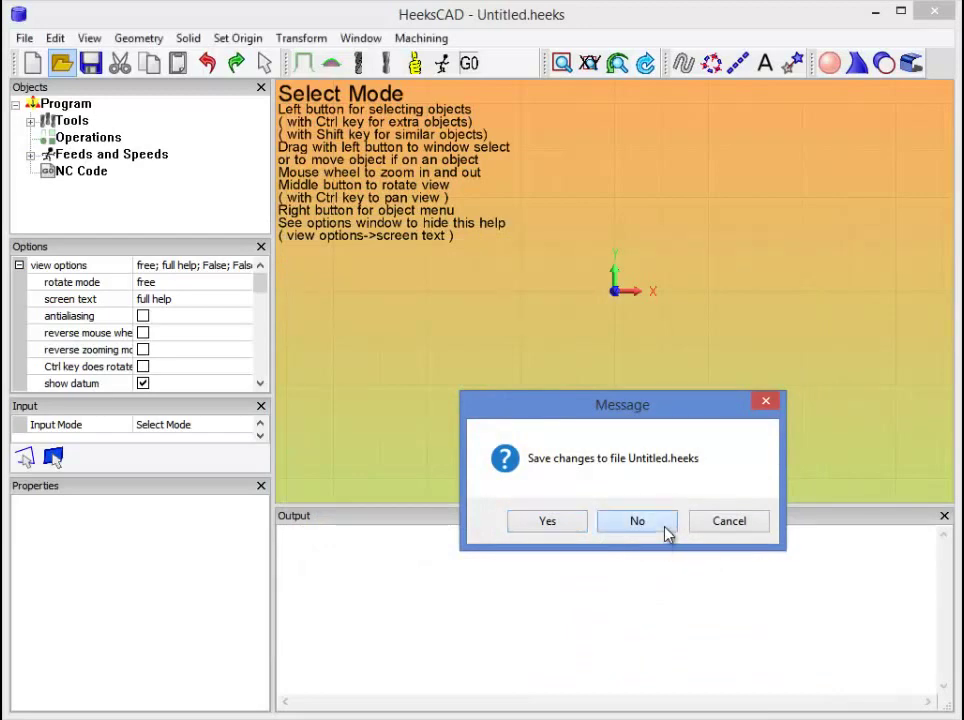
Load Rack.stp without saving the untitled drawing and show it in XYZ isometric view
click(666, 527)
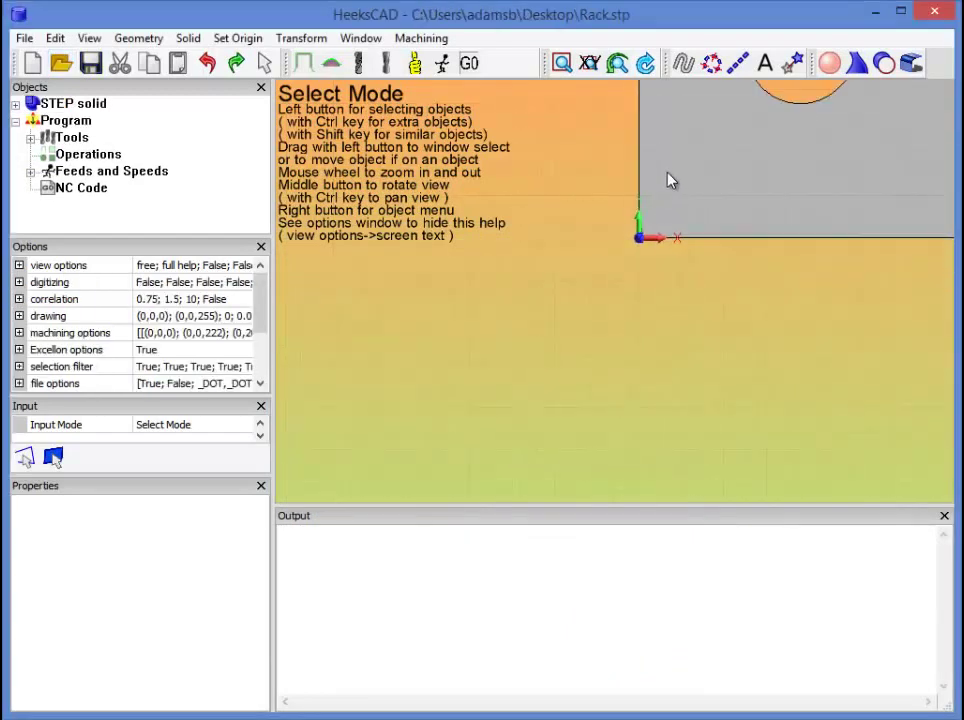
click(590, 63)
click(592, 231)
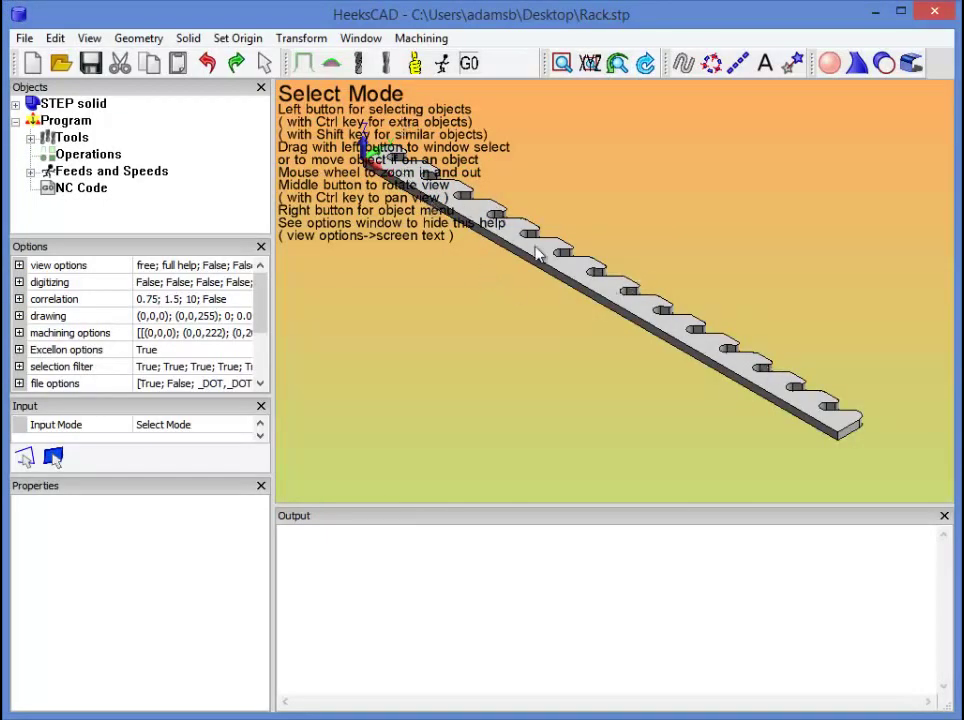
Zoom and pan so the rack's end corner at the origin and its slots fill the view
scroll(340, 133, up, 8)
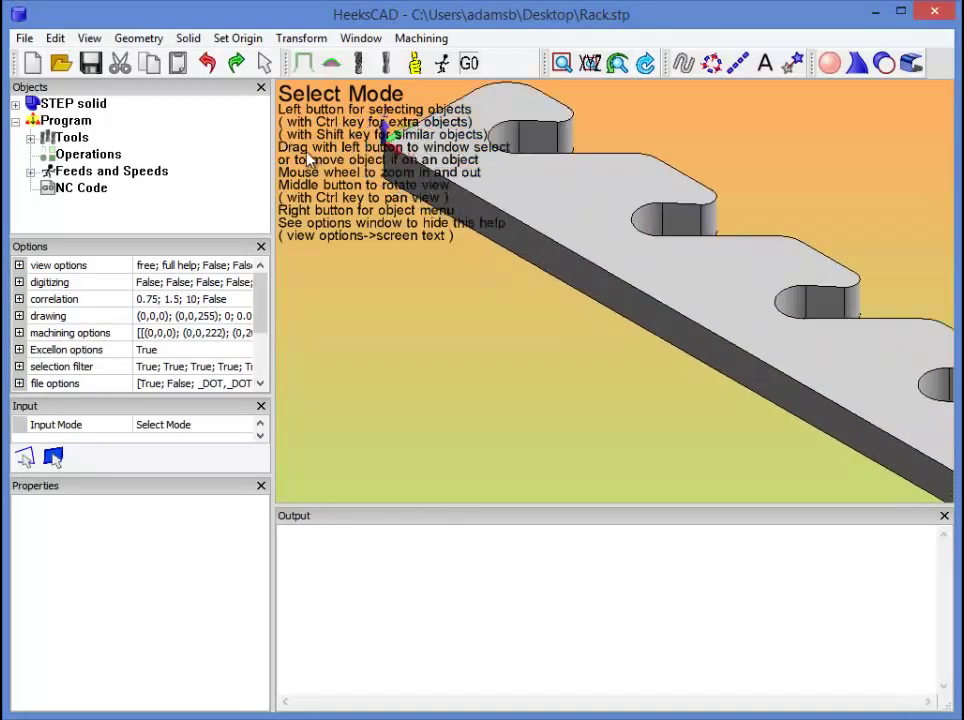
click(617, 63)
click(617, 120)
drag(488, 224, 603, 325)
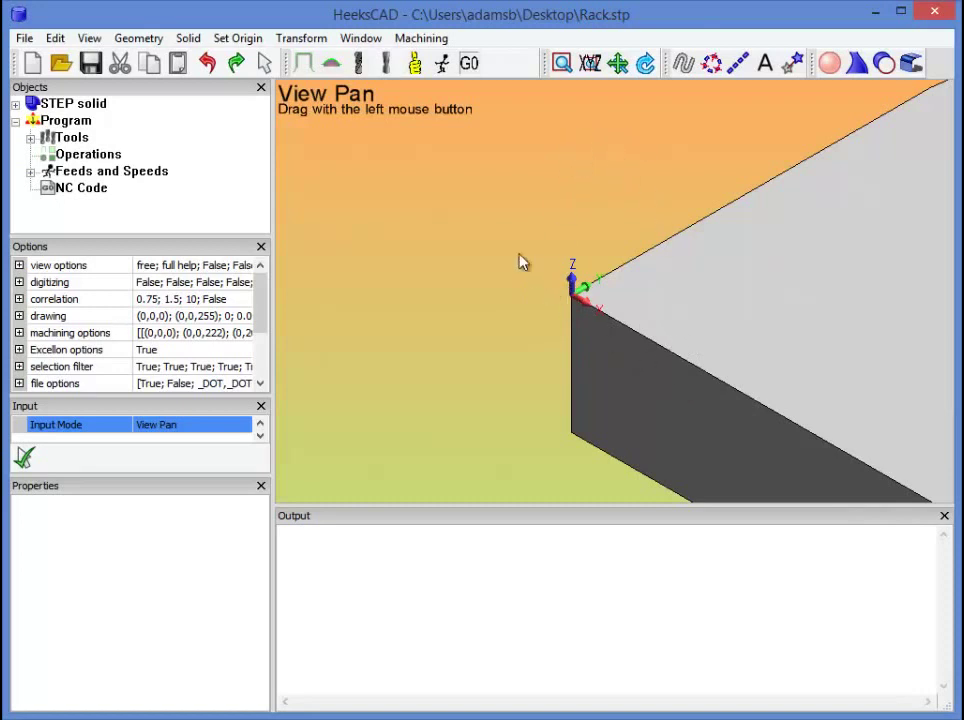
drag(478, 225, 784, 313)
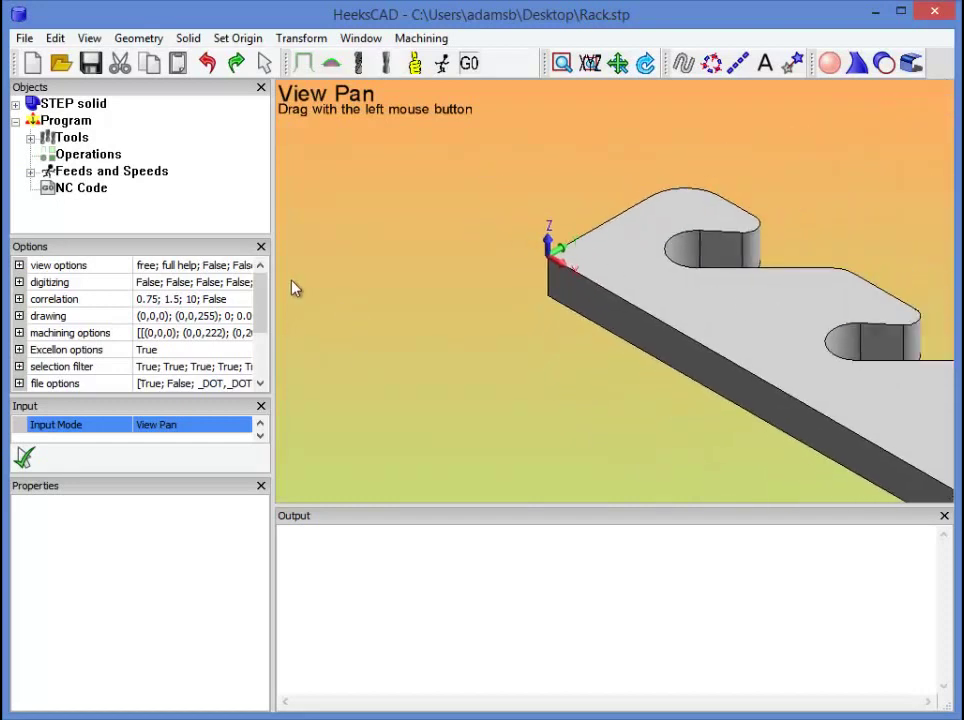
Save the project as Rack.heeks in the Desktop folder as a Heeks file
key(alt+f)
key(Up)
key(Return)
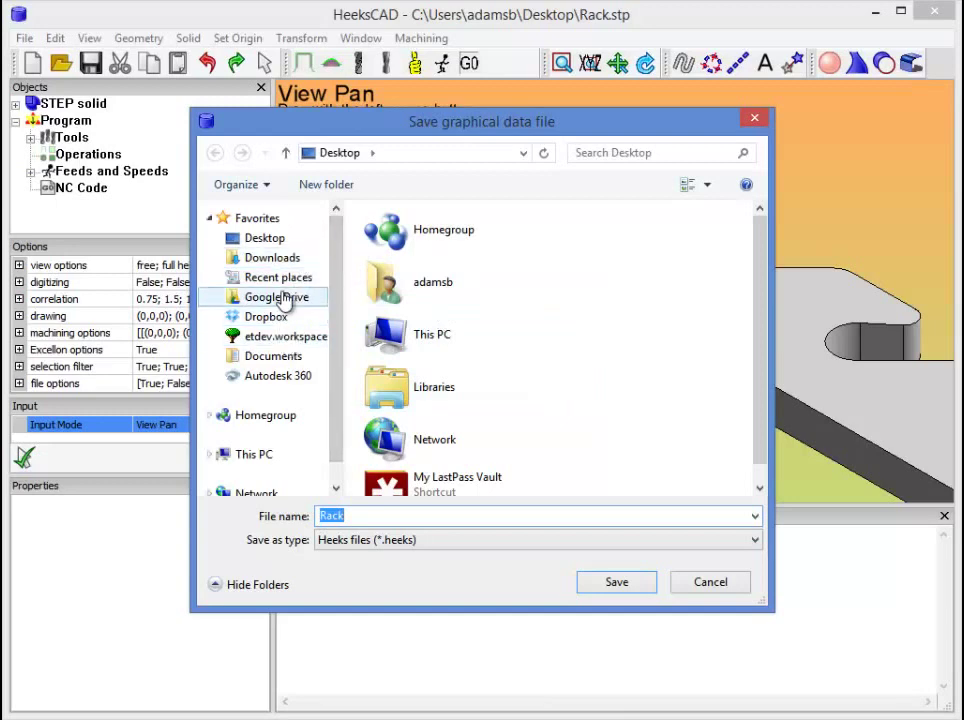
click(270, 242)
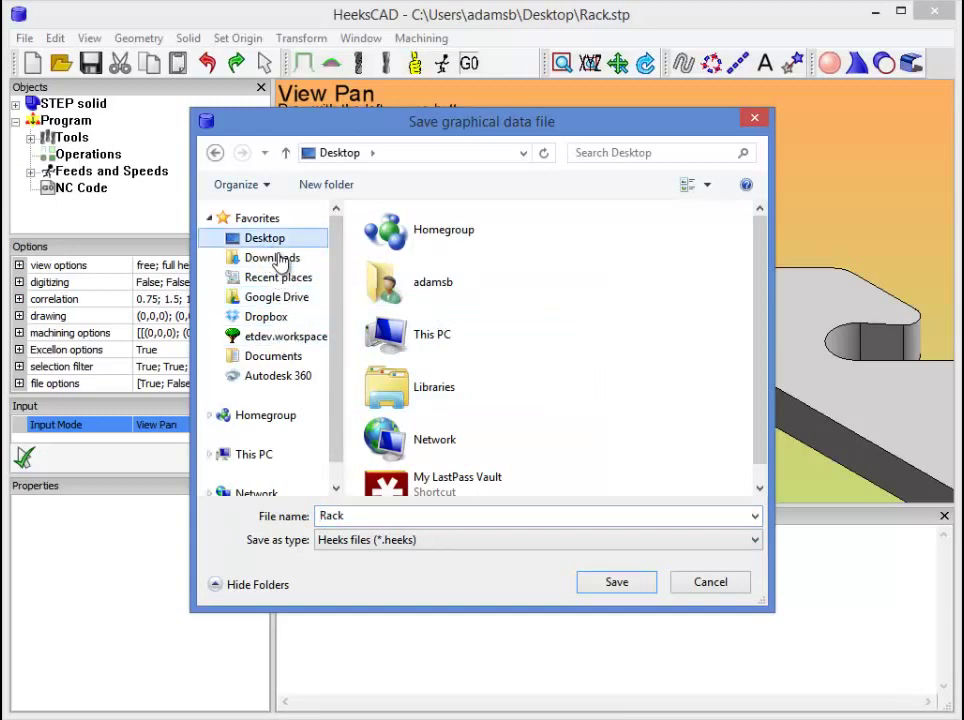
click(407, 521)
click(424, 521)
key(Return)
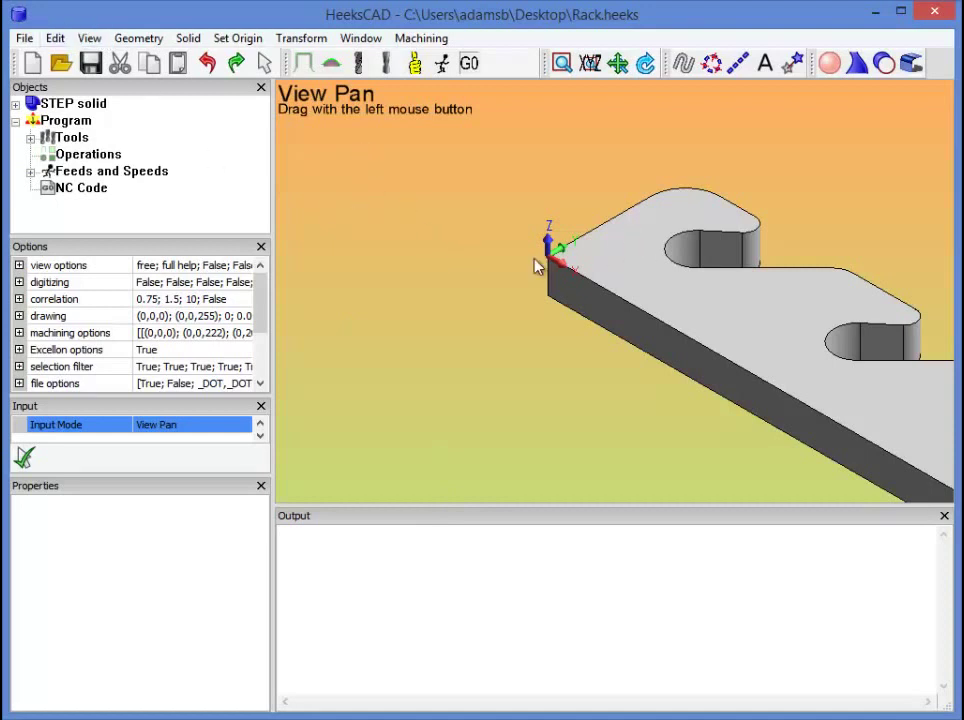
Select the machining Program and keep LinuxCNC as its machine
scroll(528, 266, down, 2)
scroll(533, 265, up, 3)
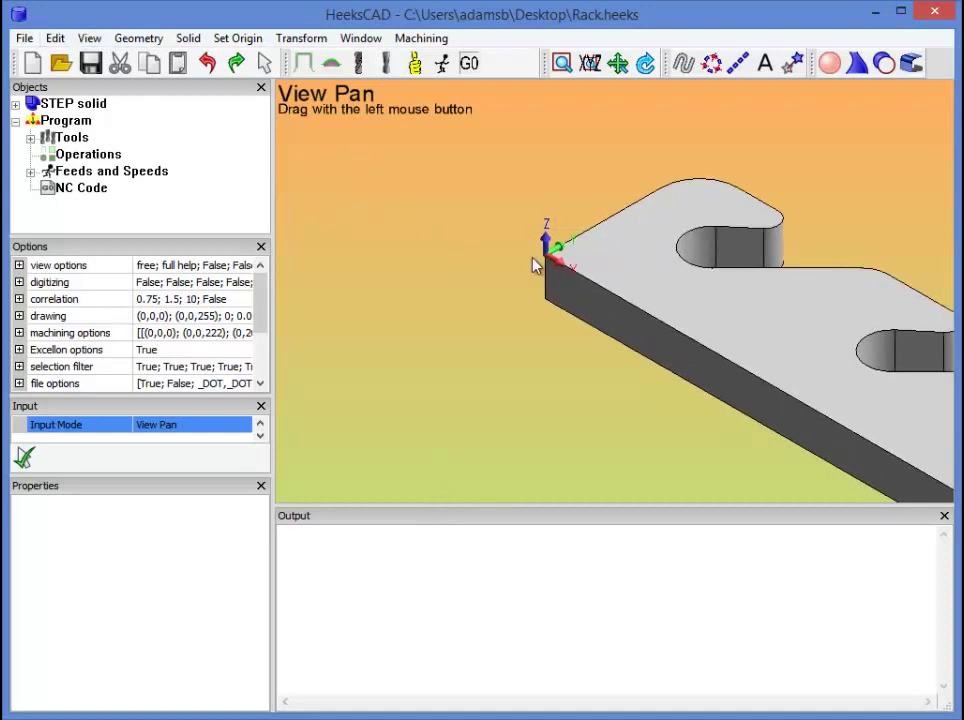
click(62, 122)
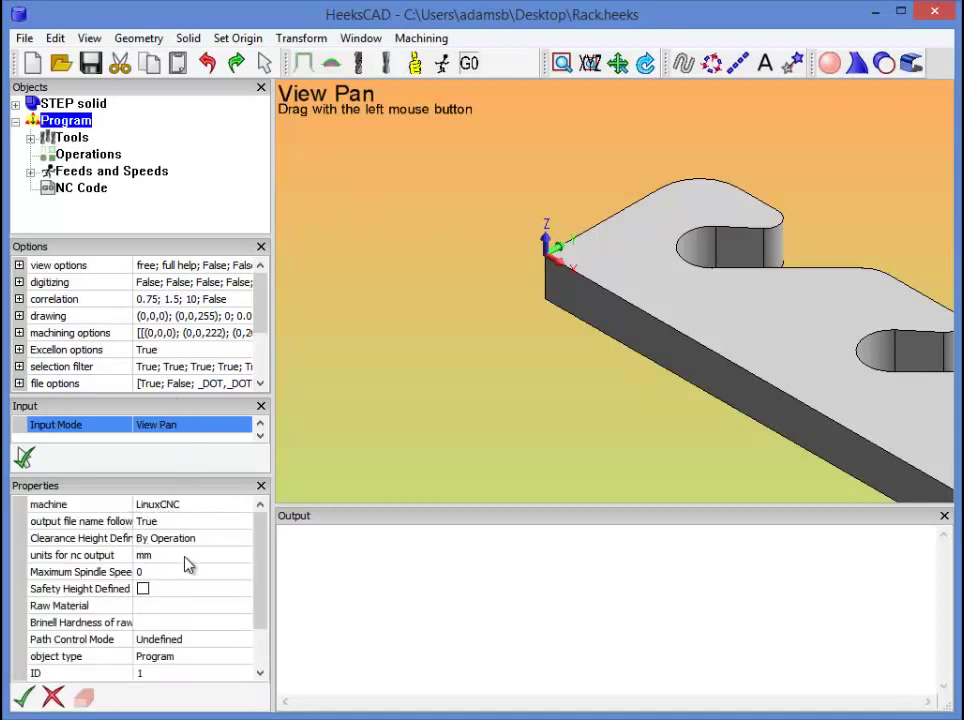
click(161, 506)
click(161, 506)
click(161, 508)
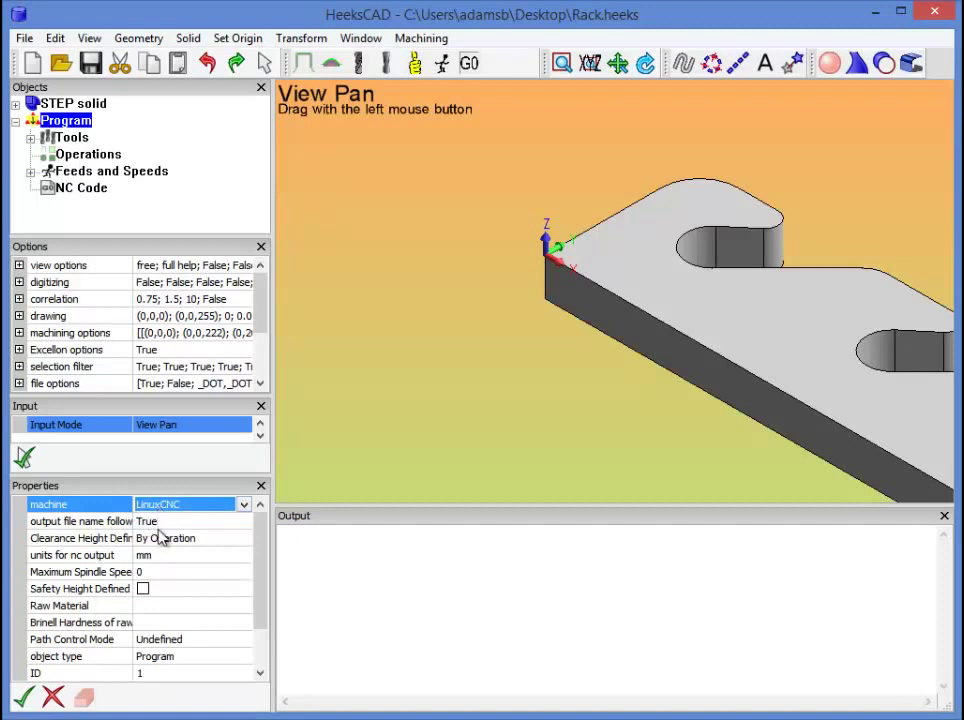
Set the Program's units for NC output to inch
click(163, 557)
click(160, 561)
click(162, 590)
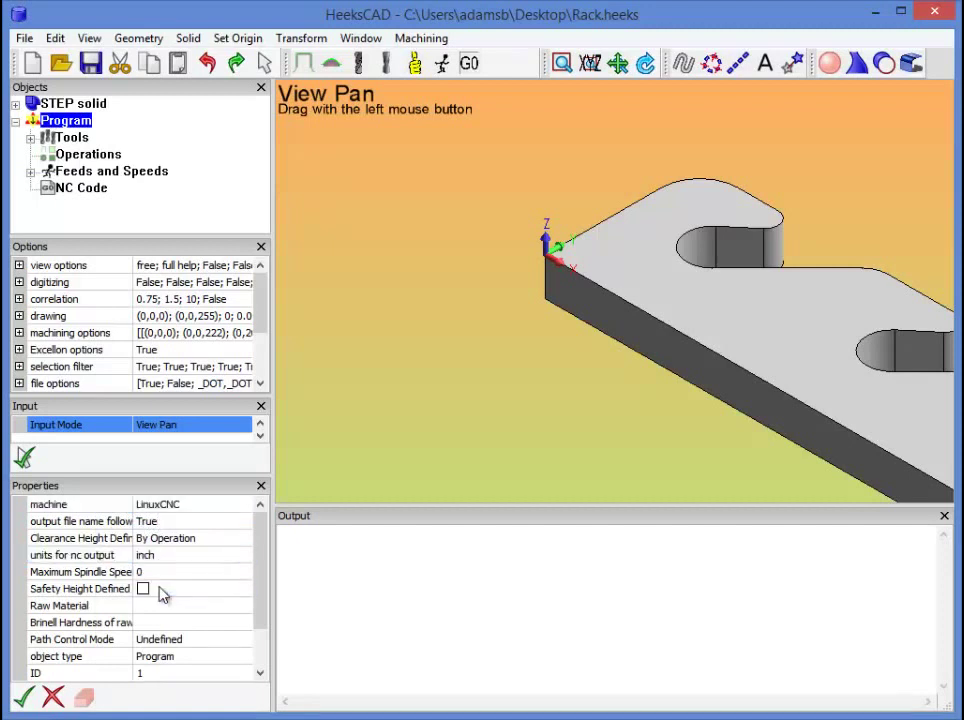
click(18, 265)
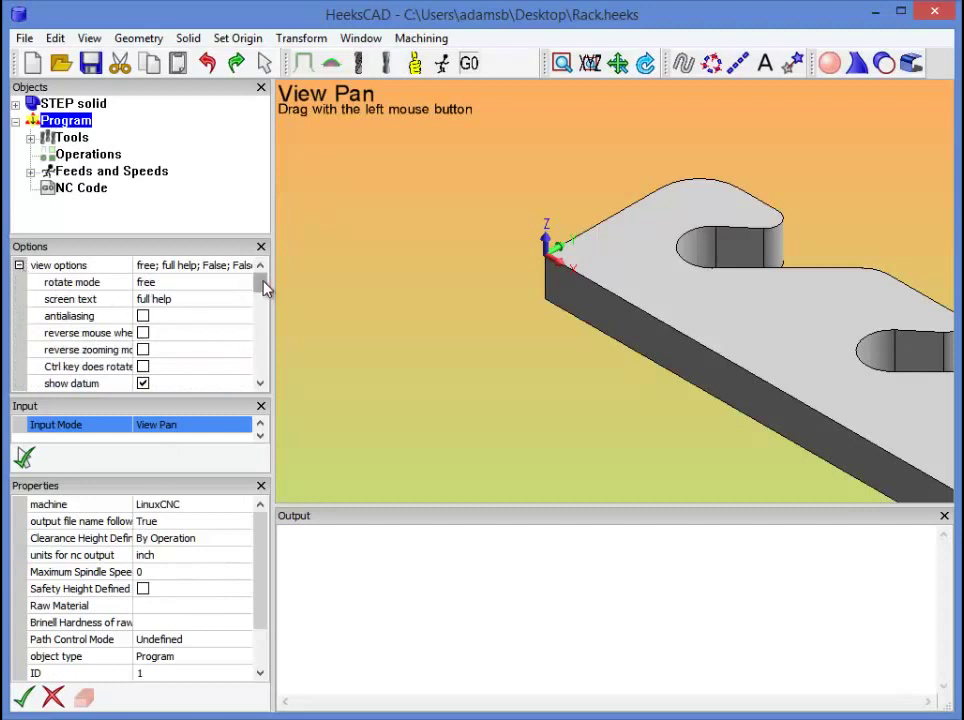
mouse_move(265, 288)
mouse_down()
mouse_move(260, 327)
mouse_move(261, 304)
mouse_up()
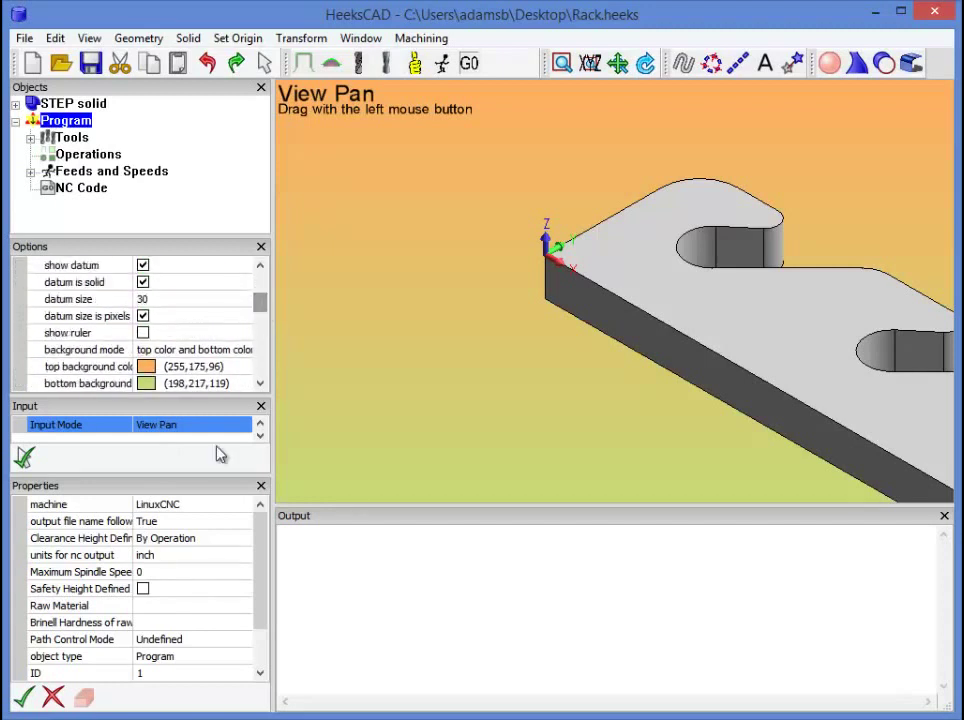
Apply the Program property changes and expand the Tools list
click(30, 700)
click(31, 138)
scroll(120, 145, down, 2)
scroll(103, 148, up, 1)
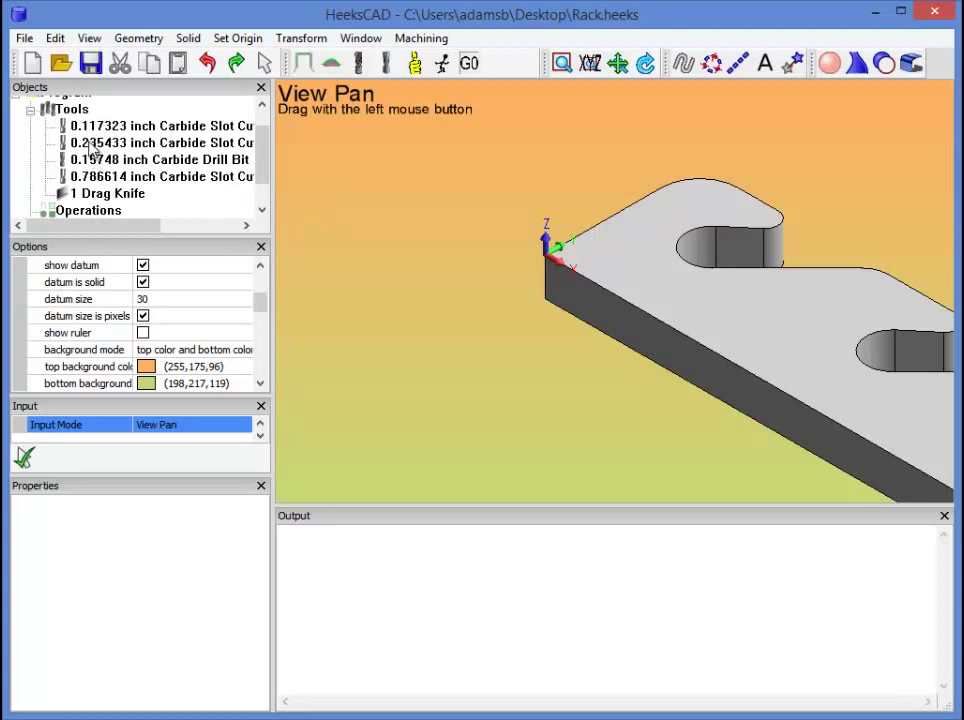
Delete all five default tools, then bring up the Tools group's context menu
click(75, 125)
shift+click(100, 194)
right_click(105, 150)
click(138, 160)
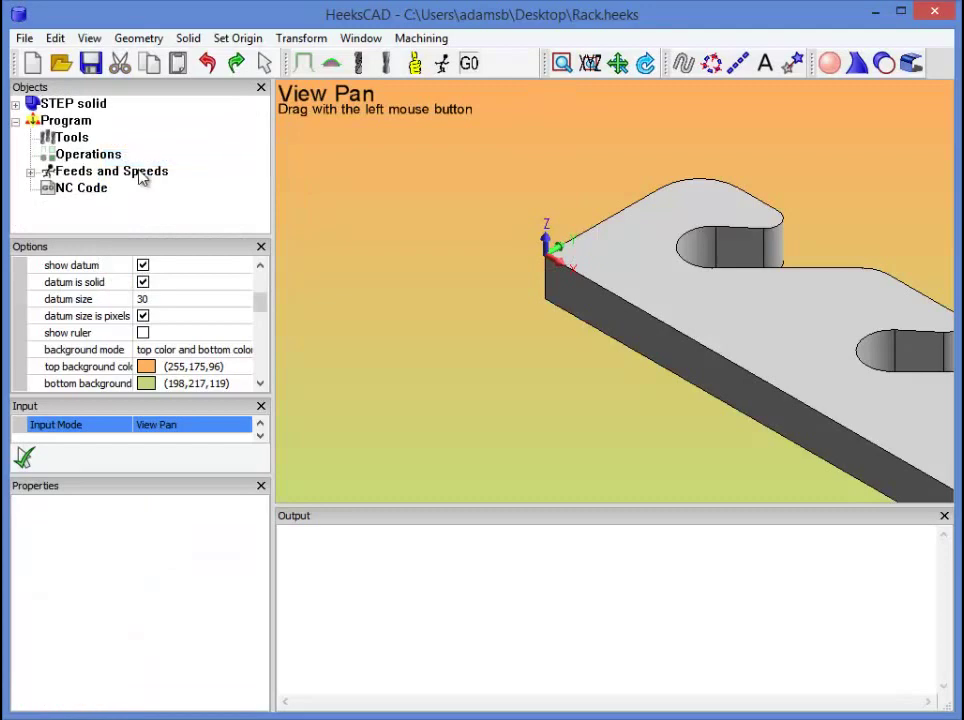
click(72, 138)
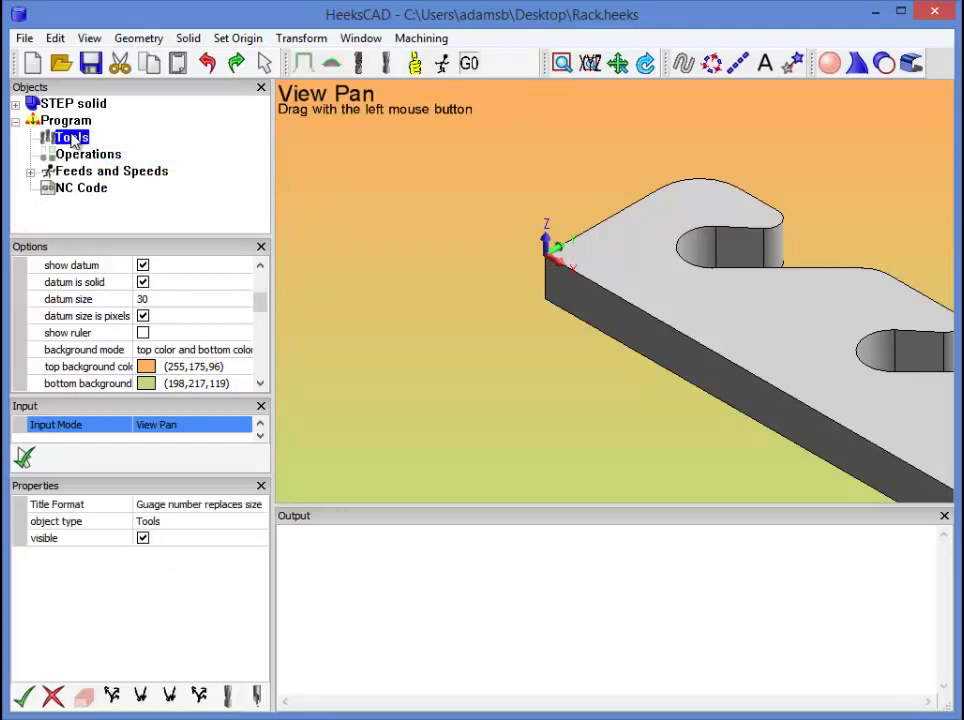
right_click(73, 141)
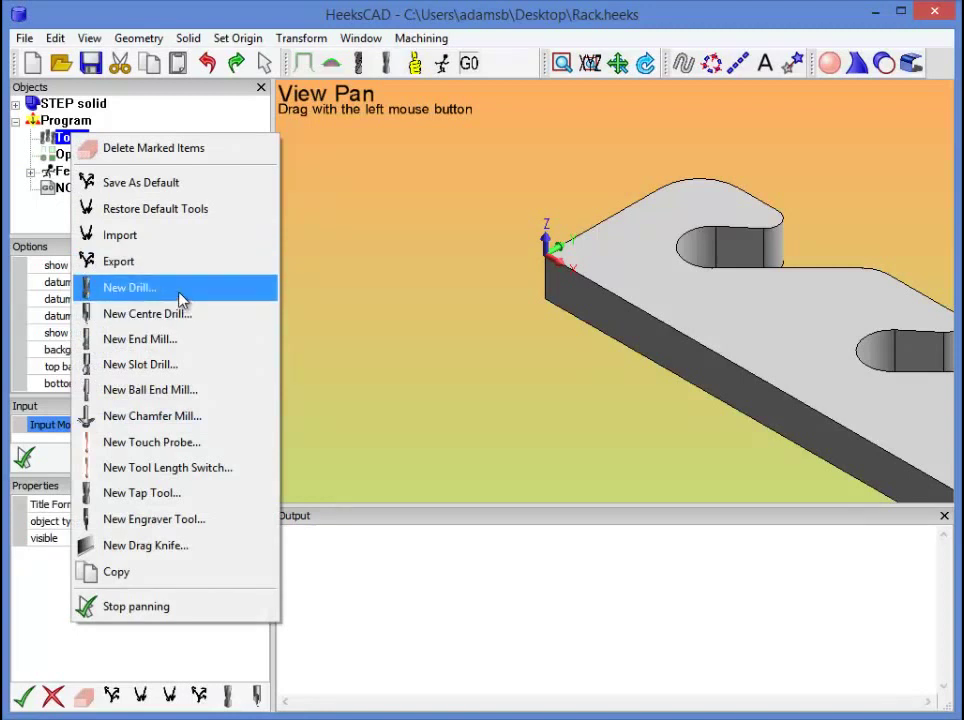
Add a new 1/4 inch carbide end mill with a 0.25 diameter
click(153, 341)
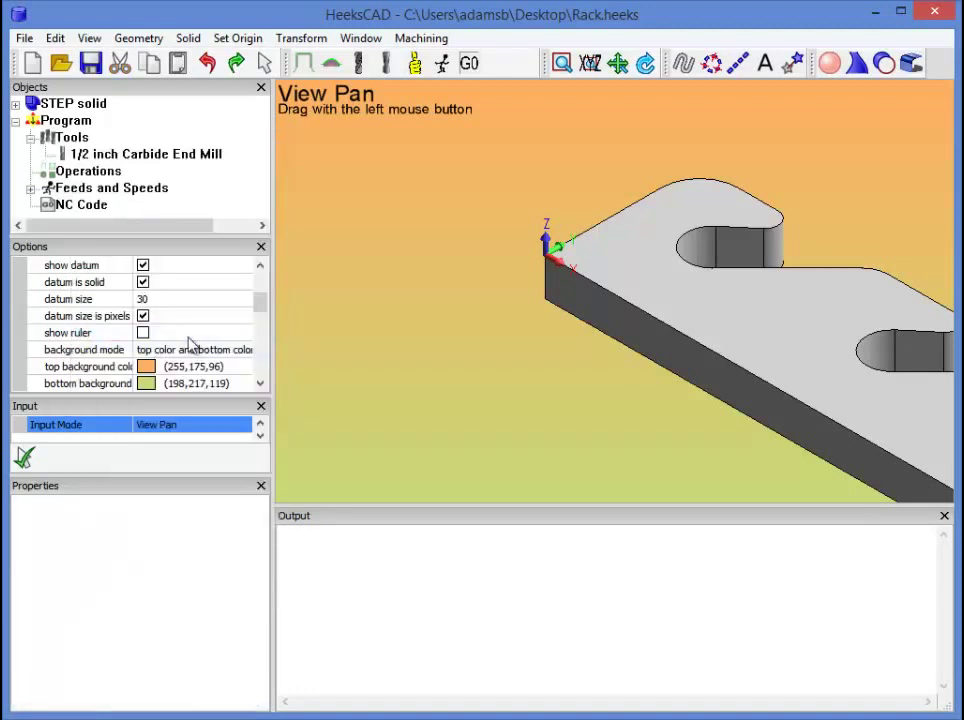
click(113, 157)
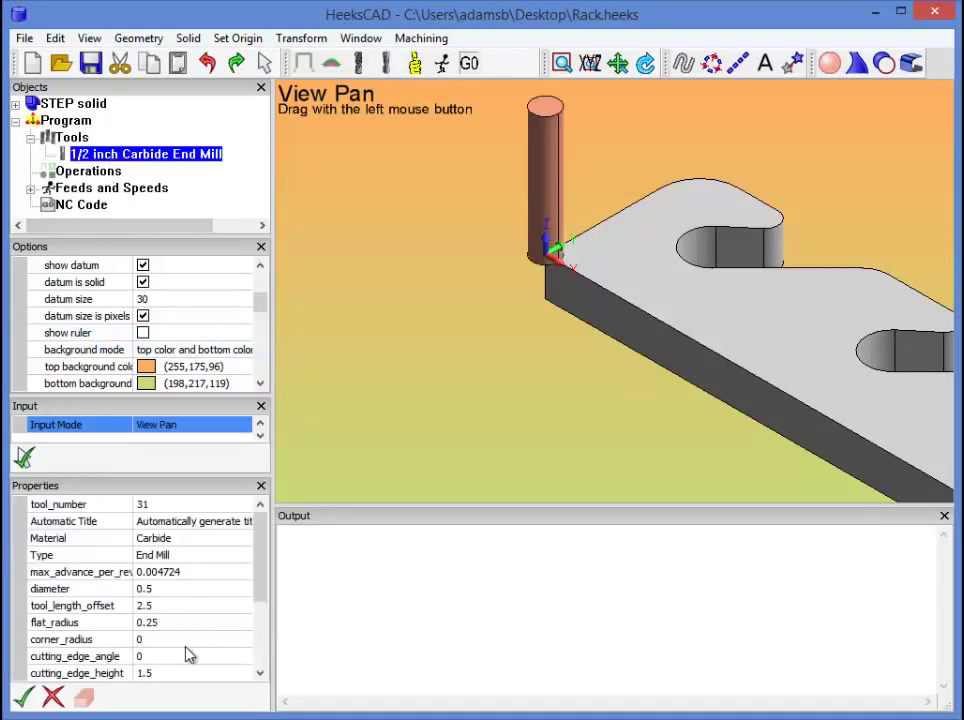
scroll(265, 580, down, 1)
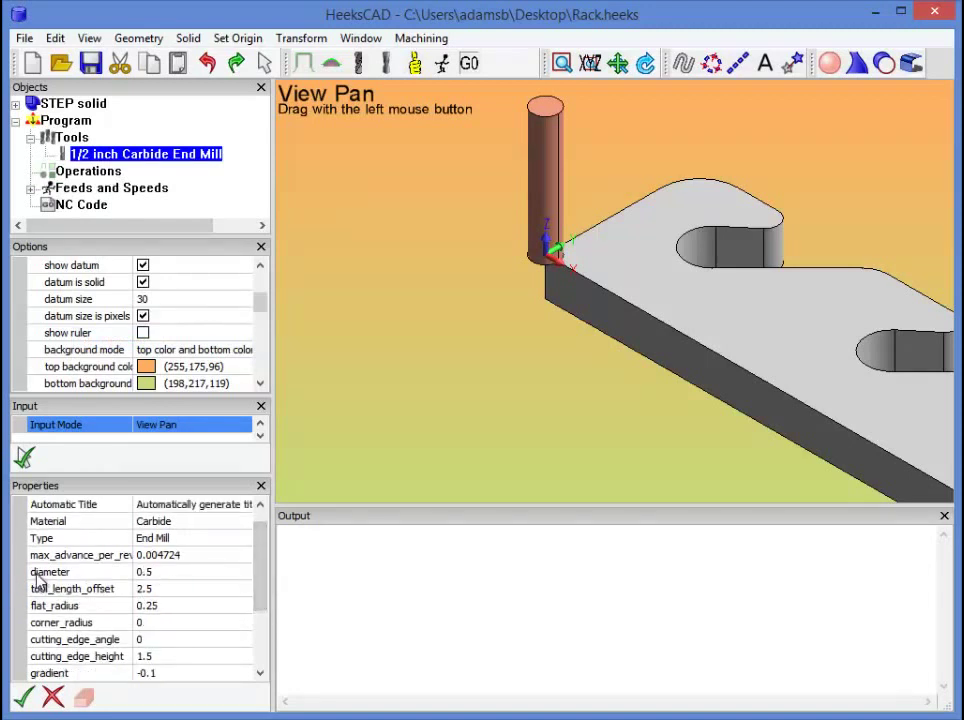
click(165, 572)
key(Return)
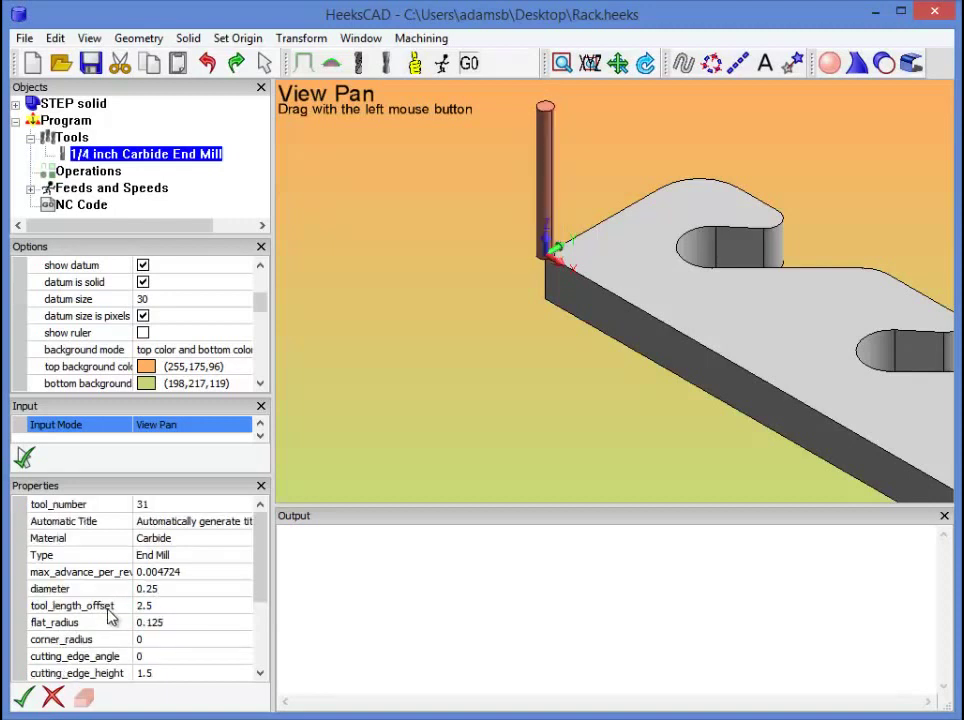
Set the end mill's tool length offset to 0
click(174, 606)
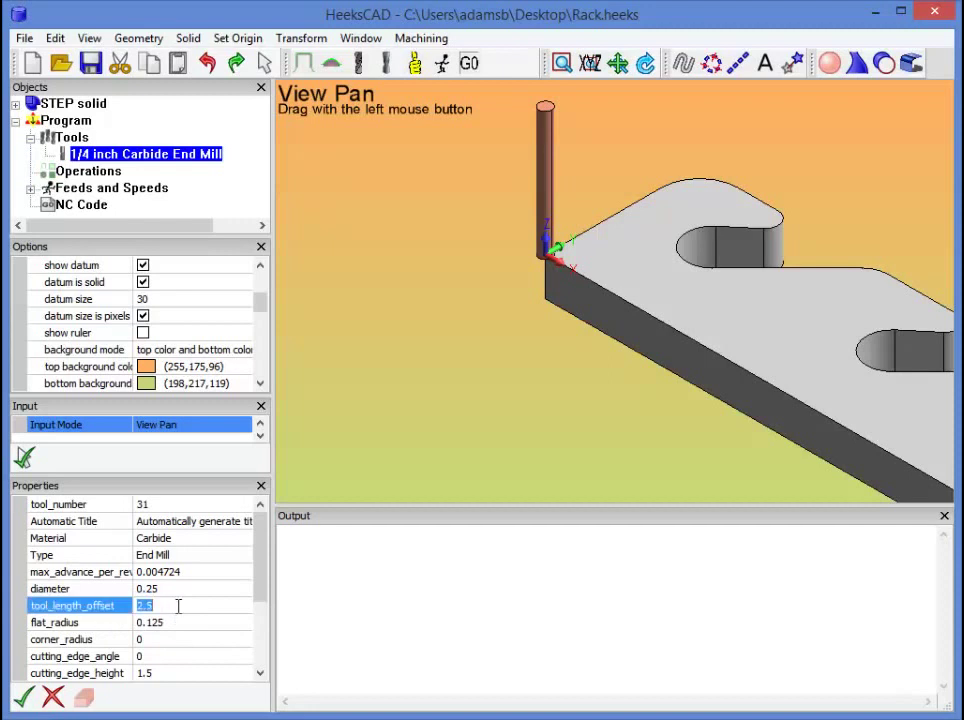
key(Return)
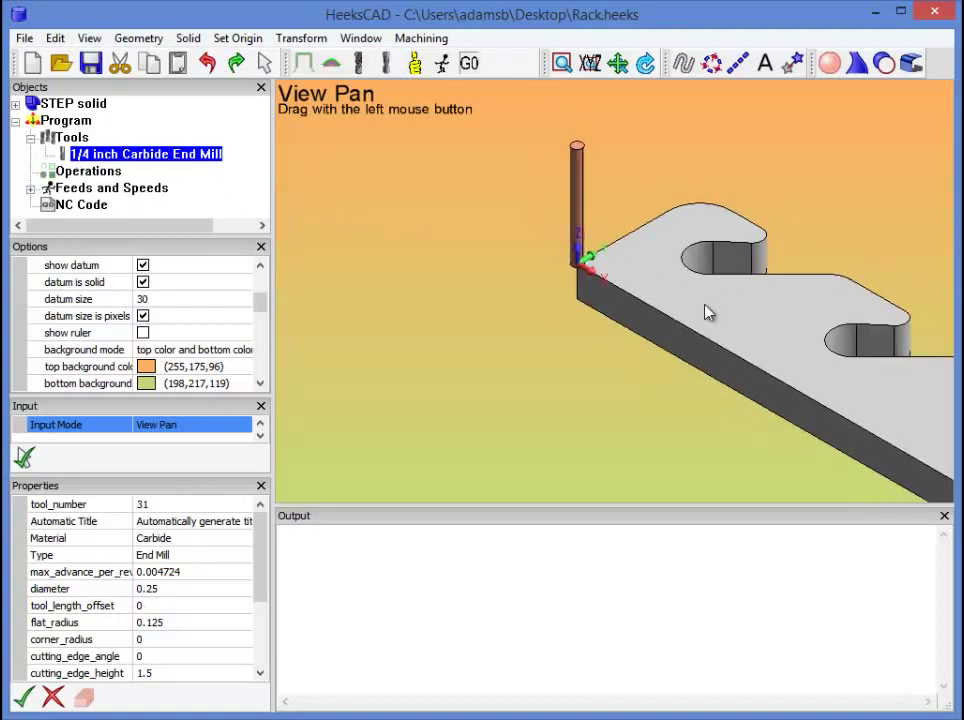
click(88, 206)
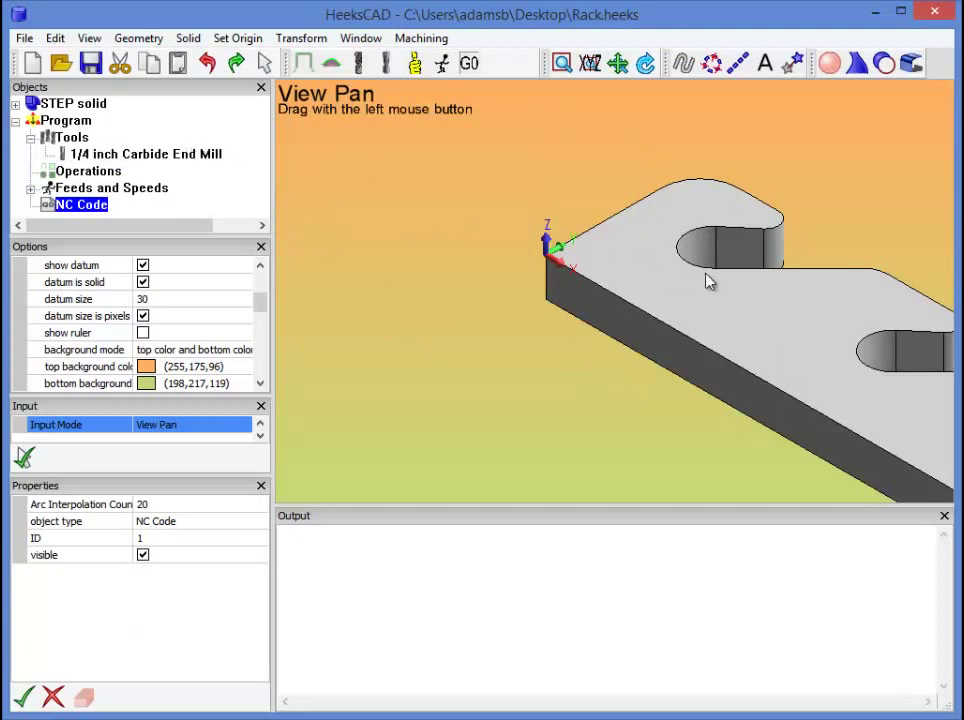
Make a sketch from the rack part's top face using the Face menu
right_click(825, 332)
mouse_move(846, 337)
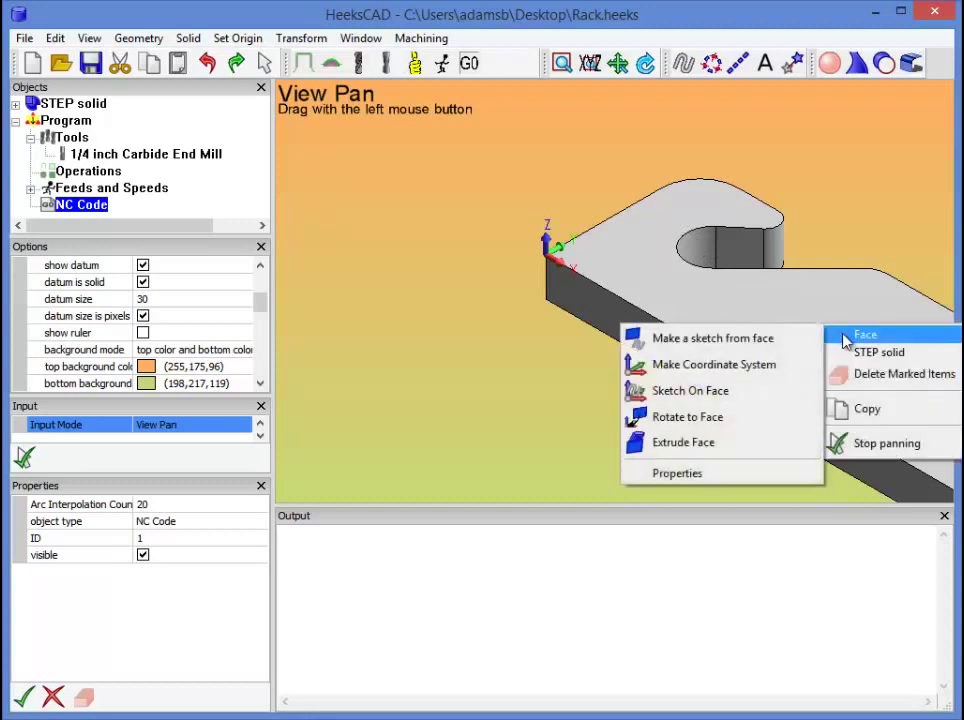
click(754, 340)
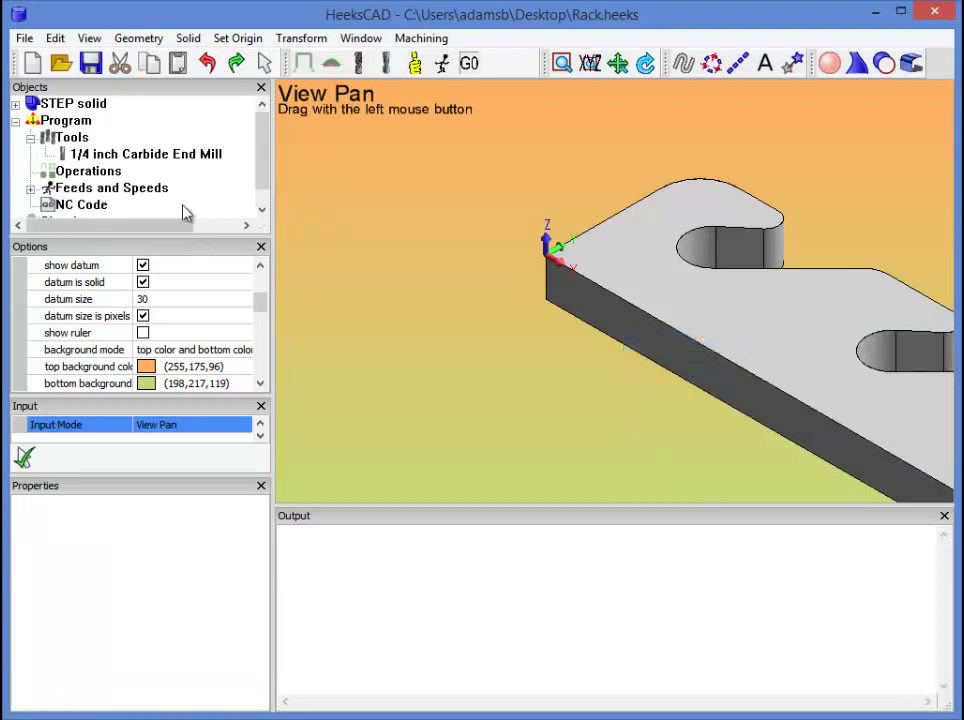
scroll(257, 157, down, 1)
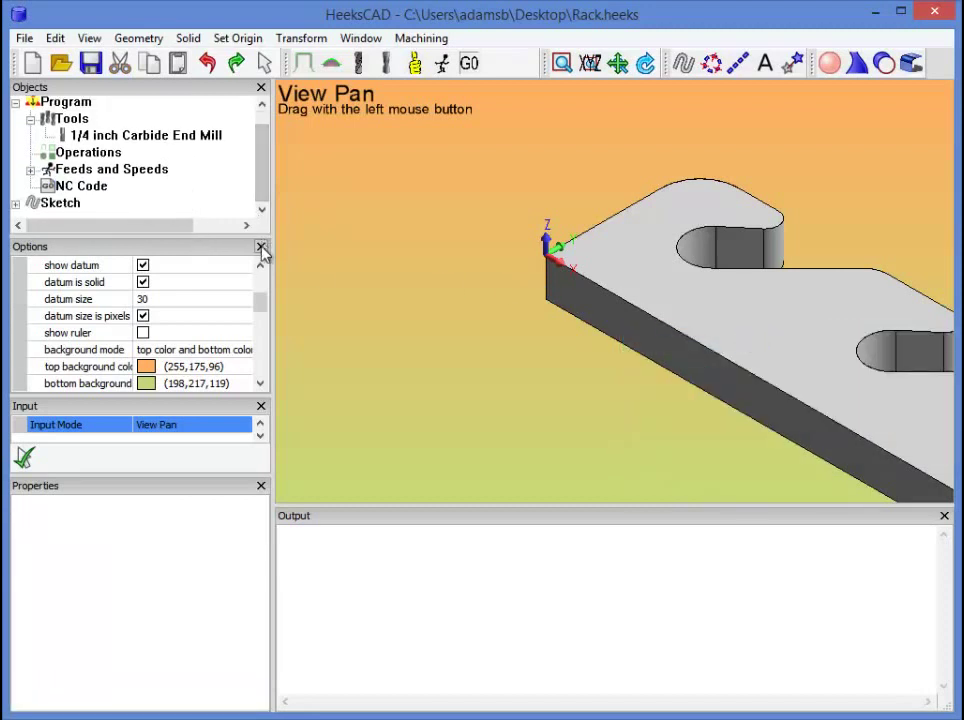
Close the Options pane, select the new Sketch and show an isometric view
click(261, 246)
click(58, 222)
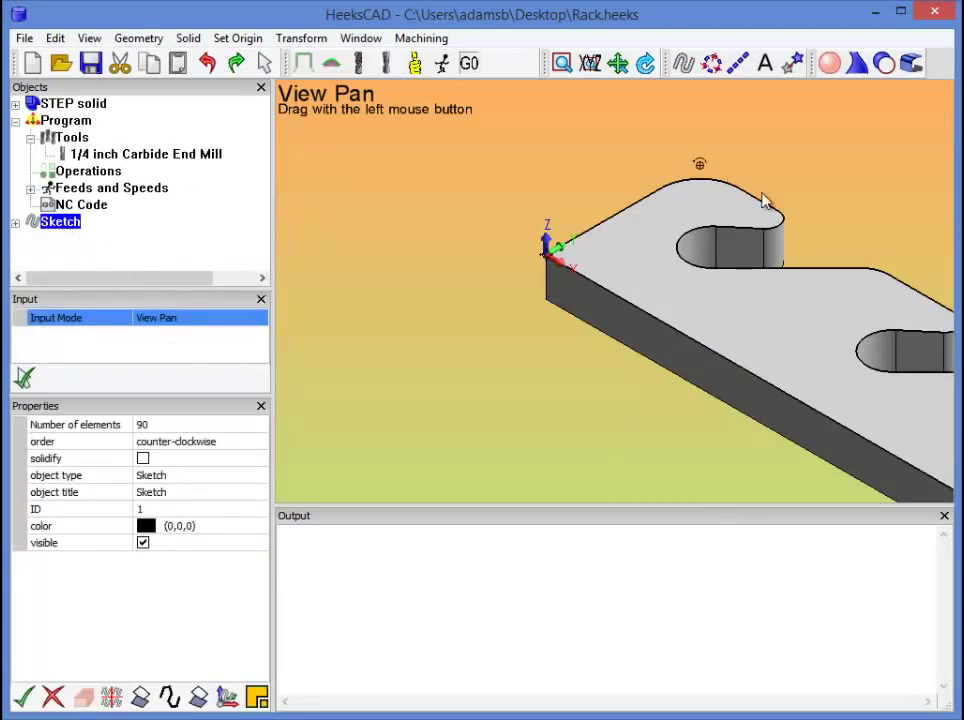
mouse_move(590, 64)
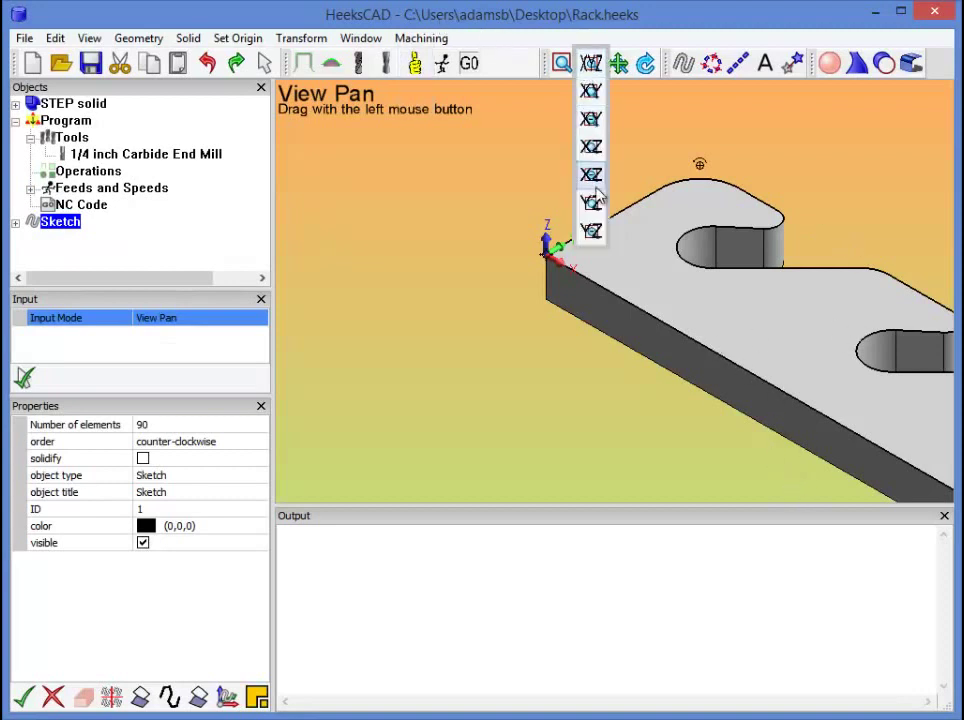
click(590, 64)
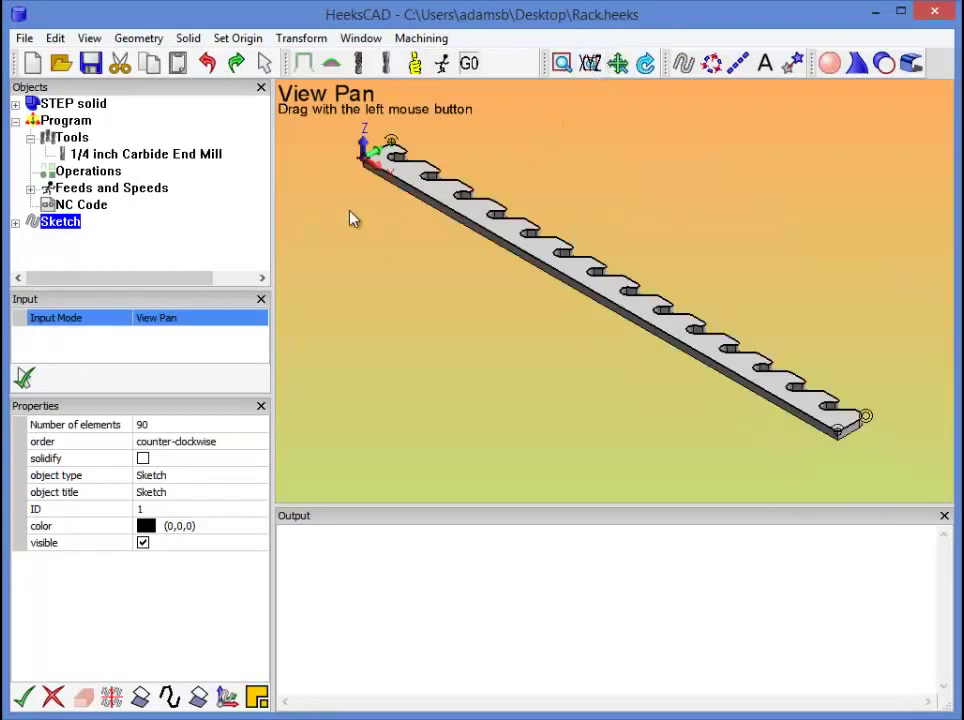
Select the 90-element Sketch in the objects tree and zoom into the rack's left end
click(128, 235)
click(54, 225)
click(120, 232)
click(75, 223)
click(135, 240)
scroll(389, 140, down, 3)
scroll(389, 140, up, 10)
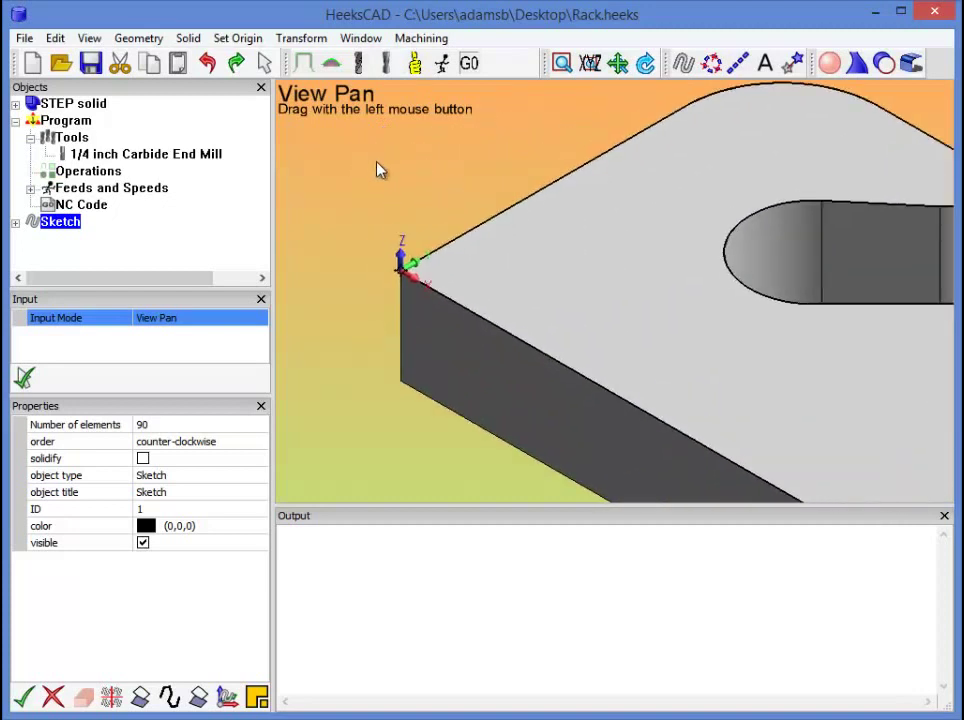
scroll(380, 172, down, 2)
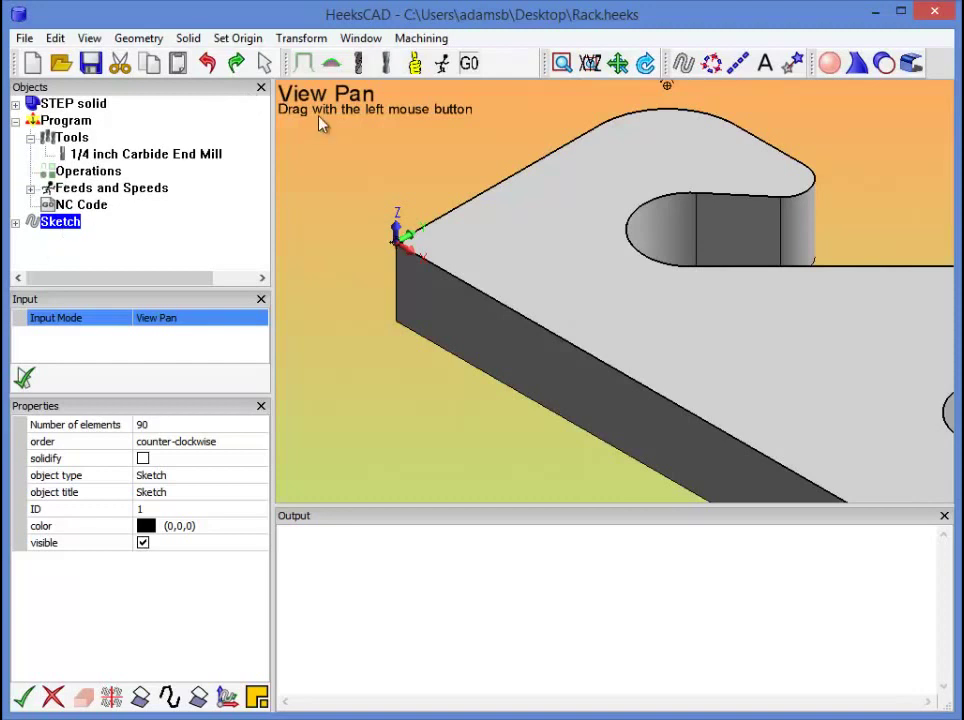
Add a Profile operation for the rack sketch and post-process it to generate G-code
click(428, 36)
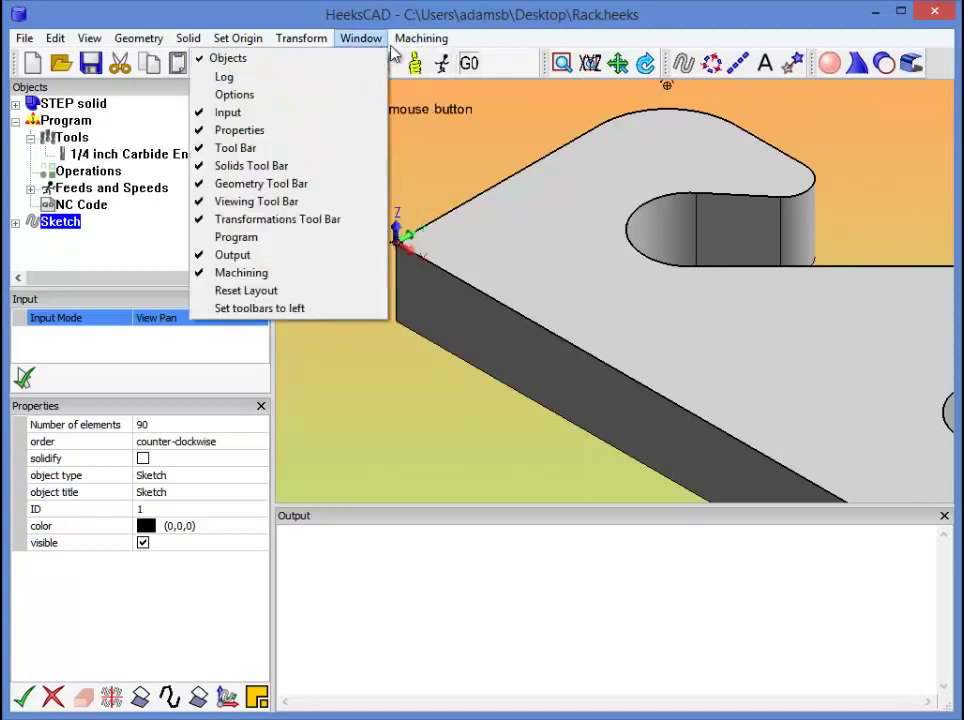
mouse_move(430, 62)
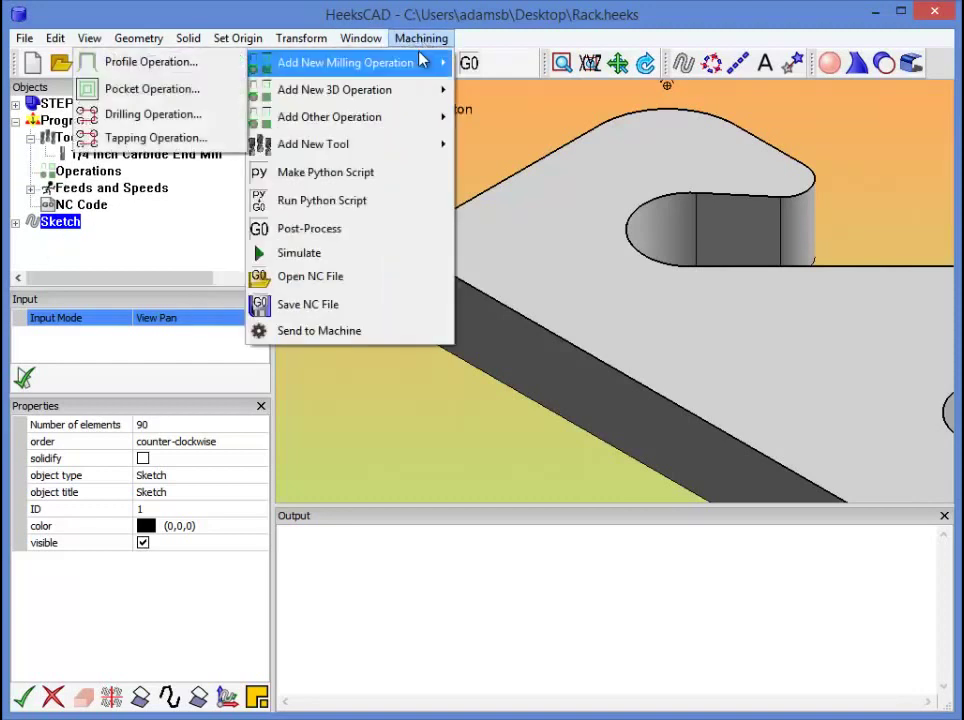
click(148, 62)
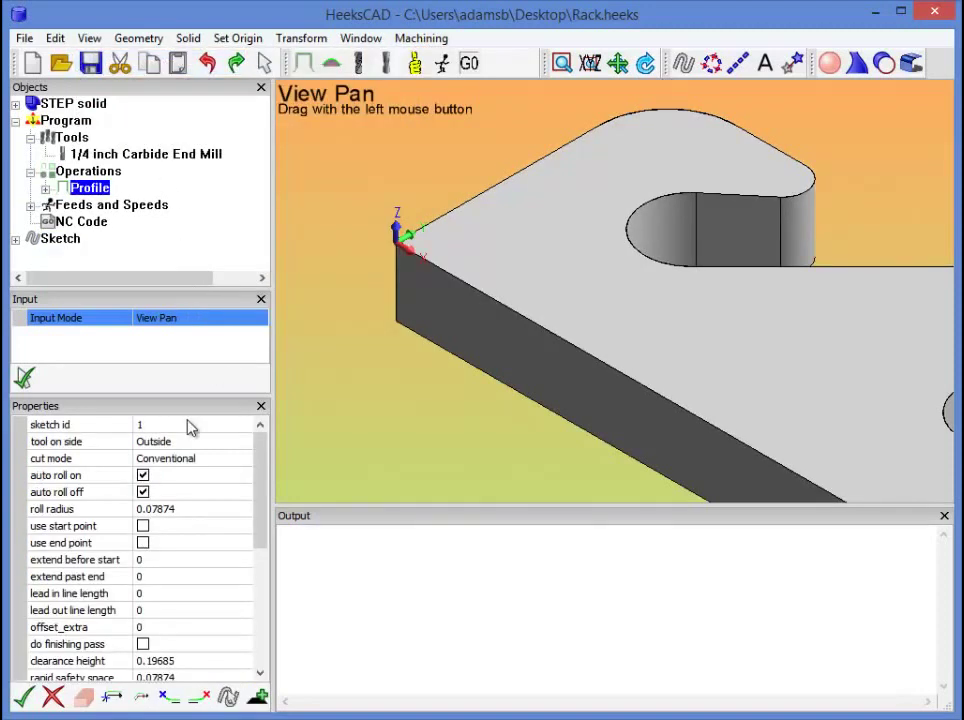
click(472, 64)
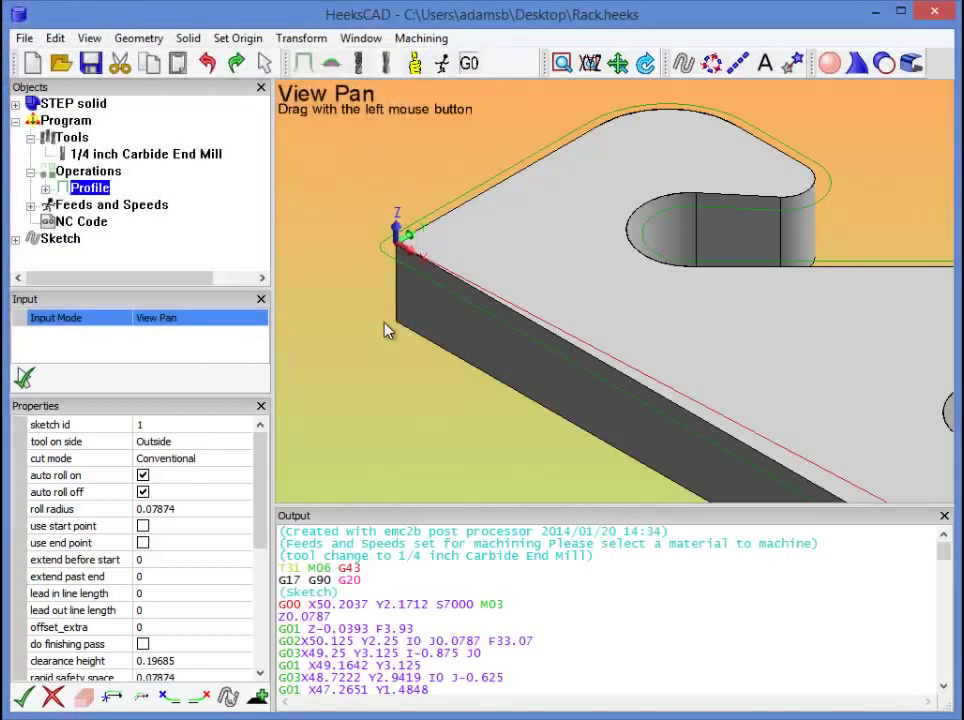
scroll(432, 253, up, 2)
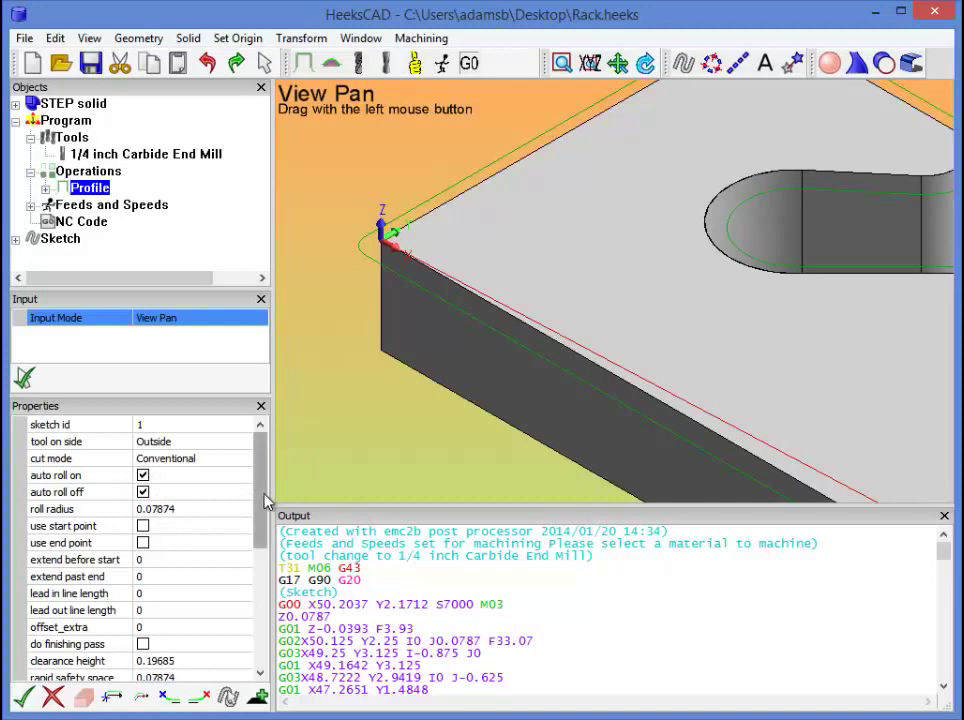
Set the profile's roll radius to 0.25
click(198, 509)
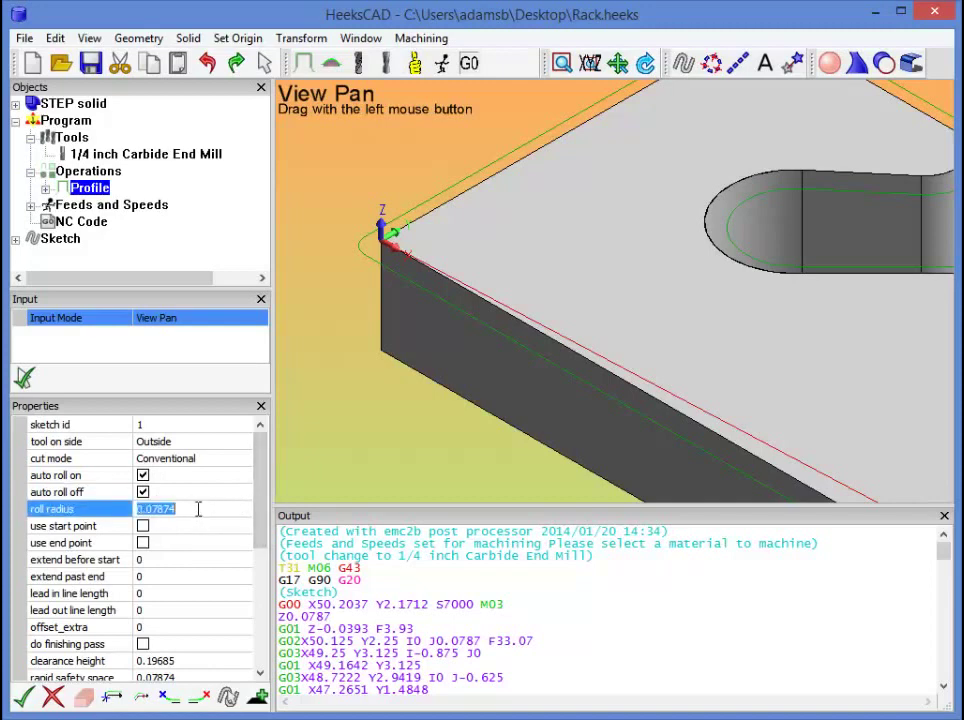
text(0.25)
key(Return)
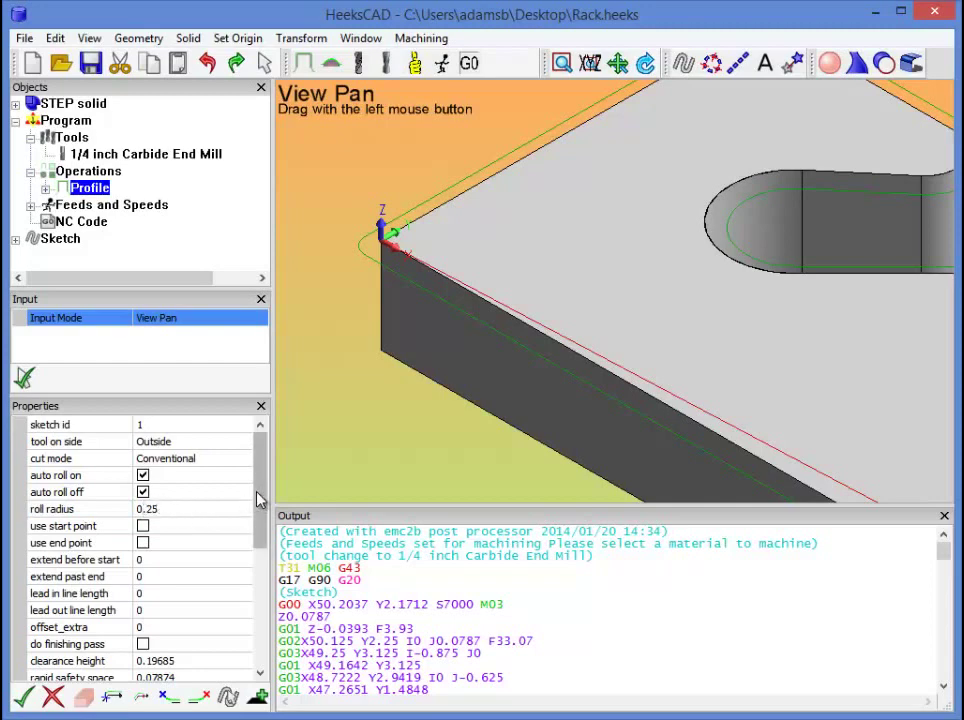
drag(258, 499, 258, 577)
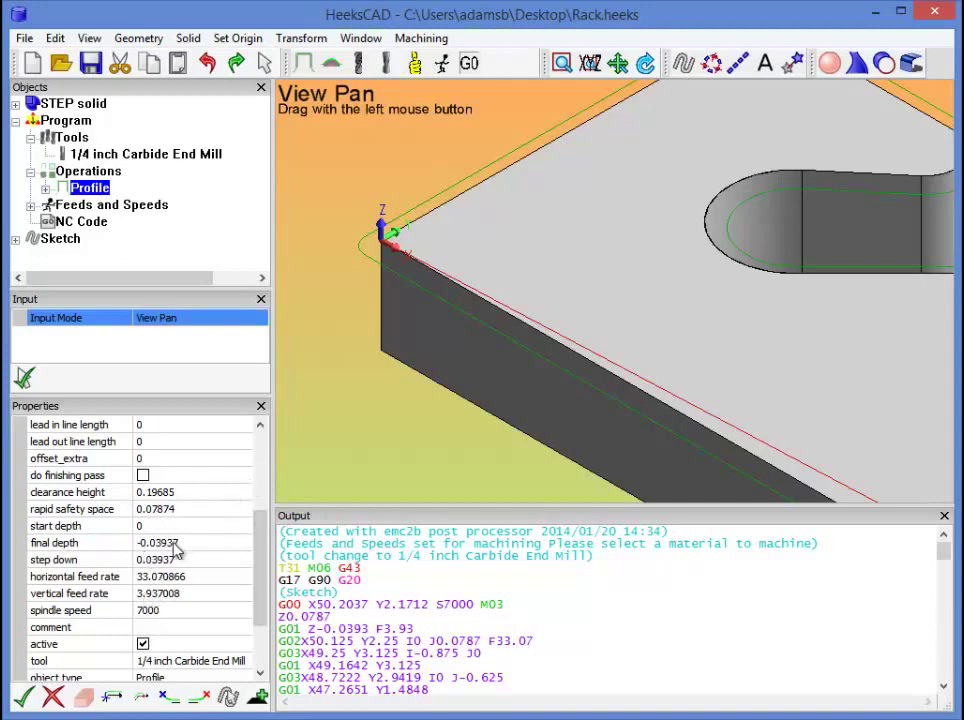
Keep the start depth at 0 and set the final depth to -0.8
click(143, 527)
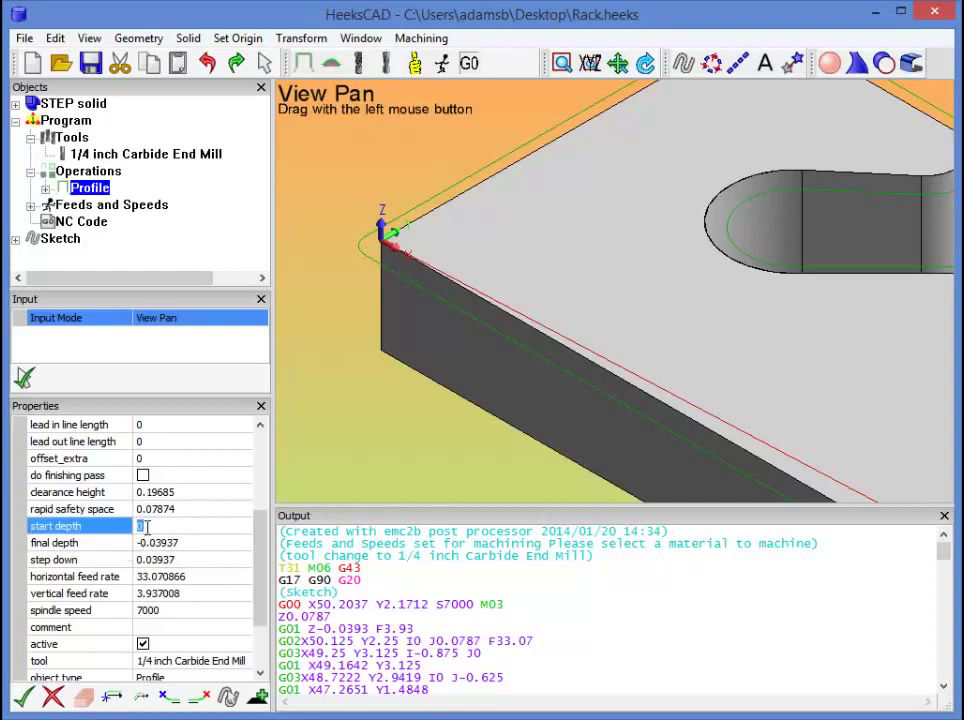
click(458, 263)
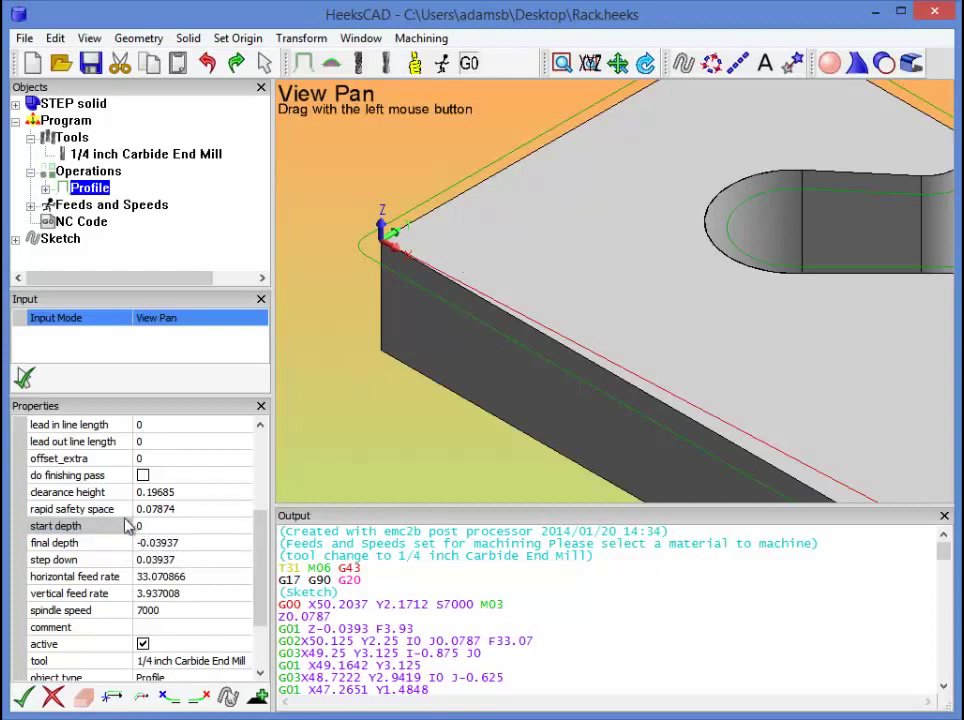
click(147, 540)
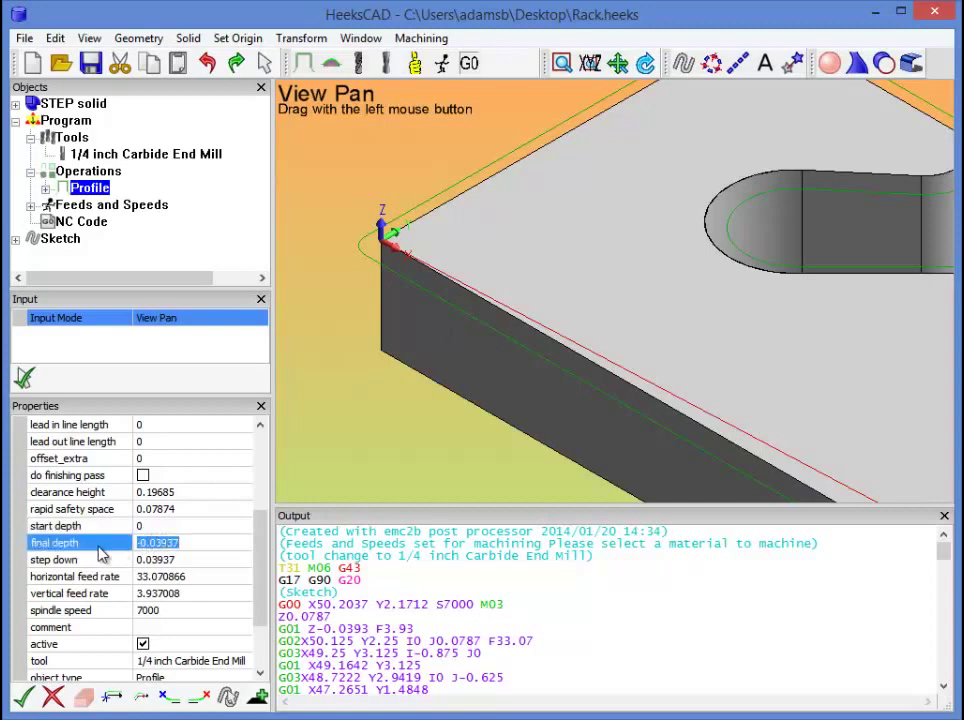
click(381, 258)
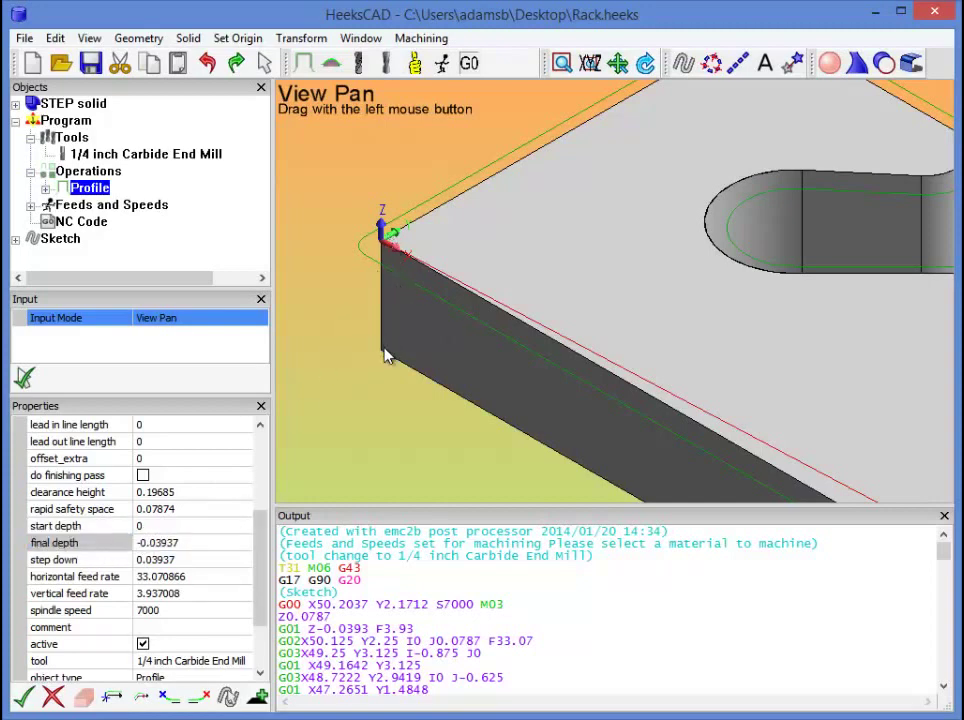
click(200, 543)
text(-0.8)
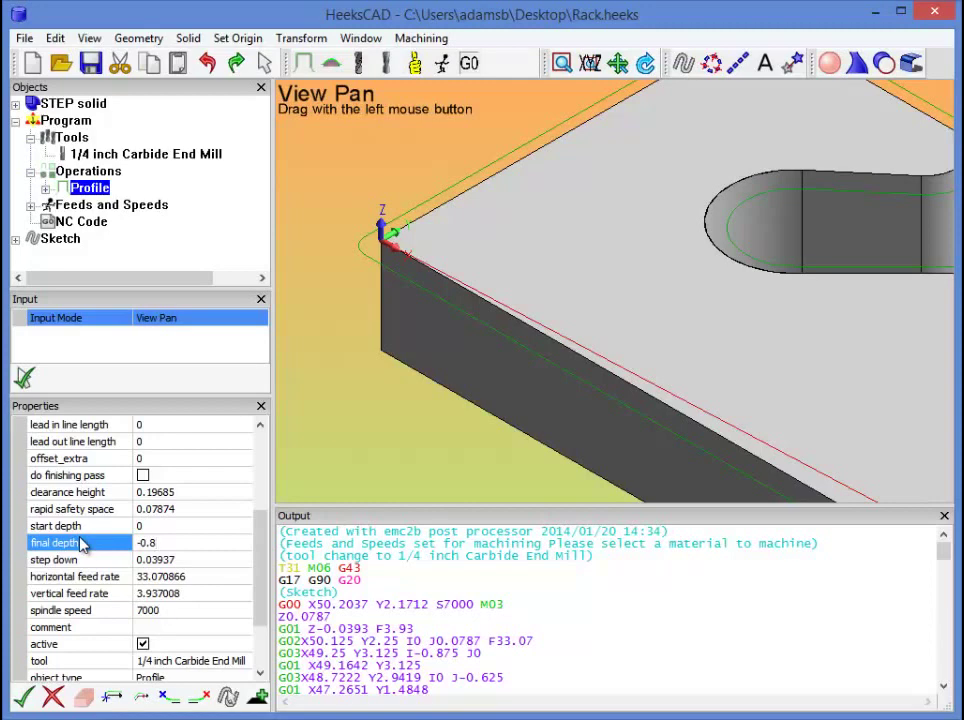
click(83, 543)
scroll(37, 515, up, 3)
drag(265, 467, 232, 542)
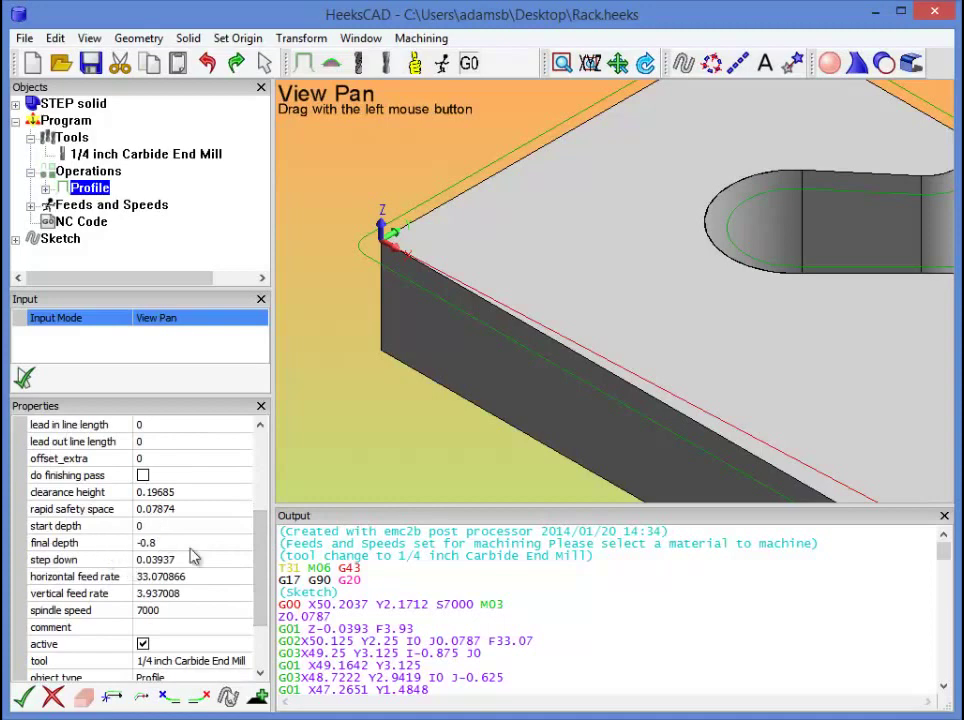
click(201, 558)
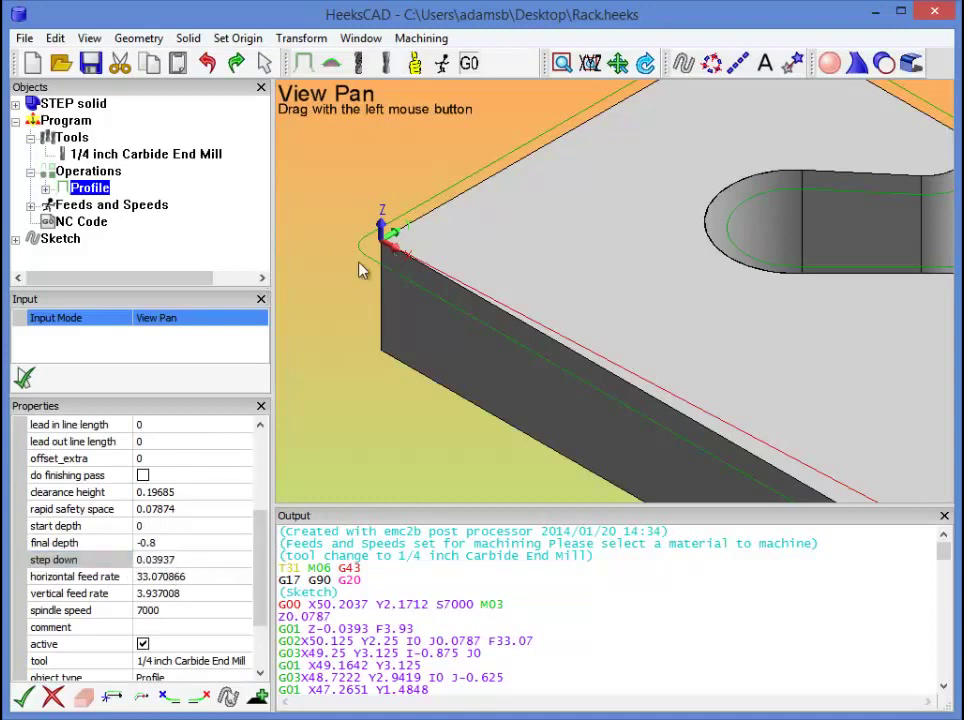
Regenerate the toolpath, then change the profile's step down to 0.2
click(470, 64)
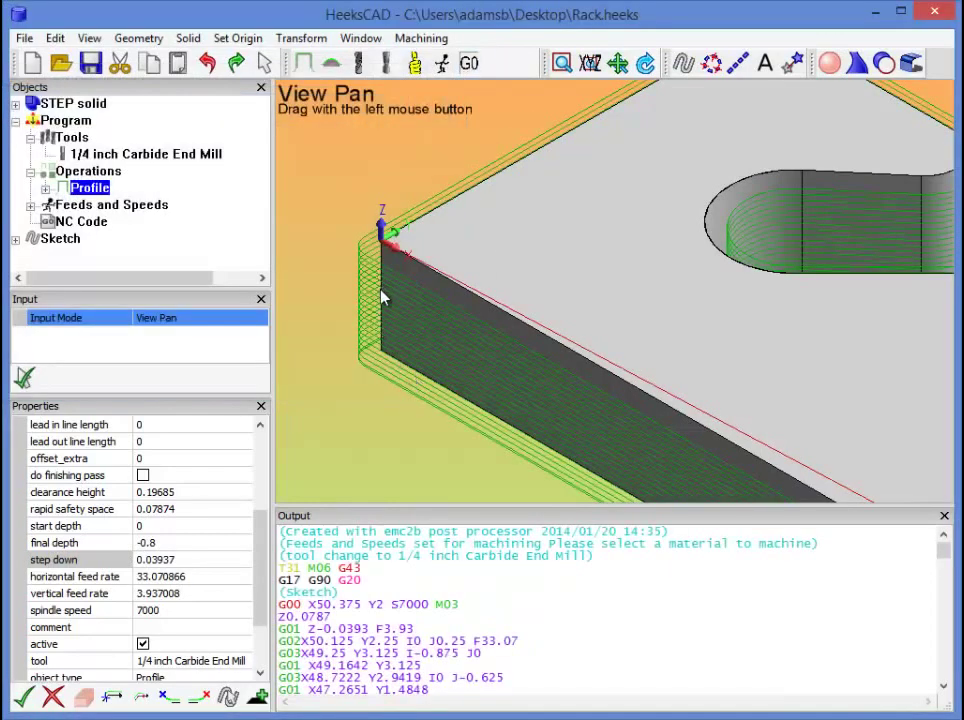
click(190, 561)
double_click(156, 560)
text(0.2)
key(Return)
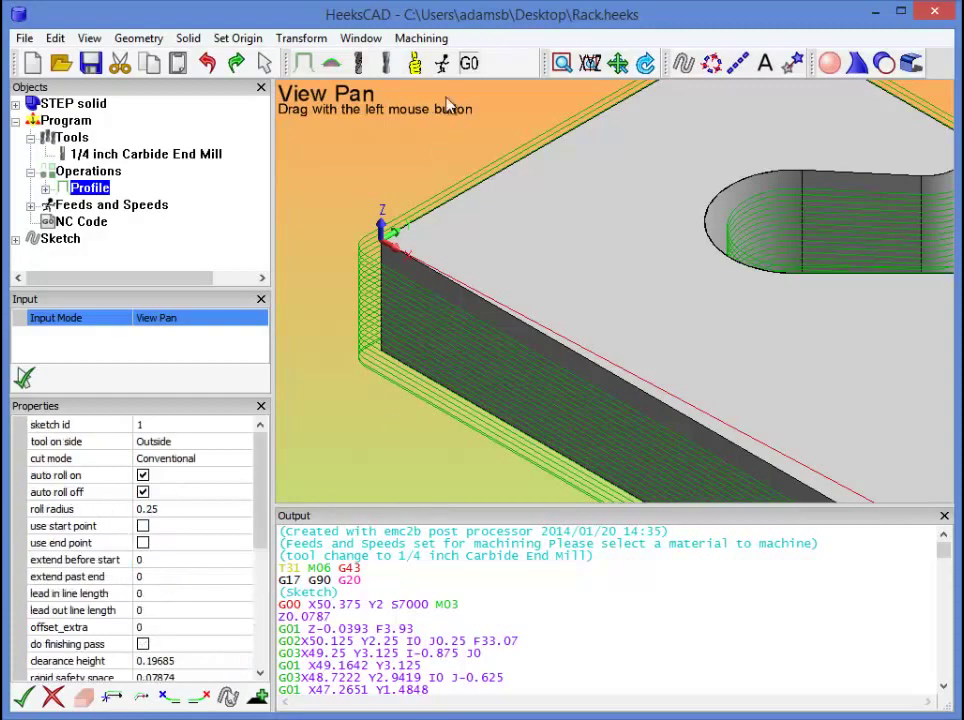
Post-process again so the toolpath uses fewer, 0.2-deep passes
click(470, 63)
click(469, 121)
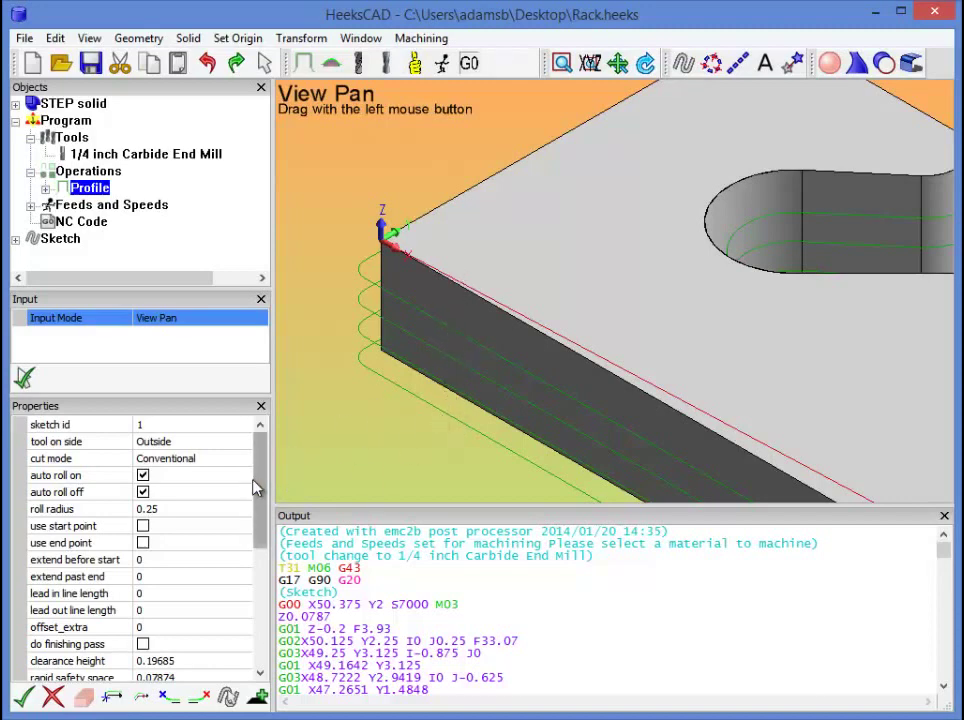
scroll(253, 487, down, 3)
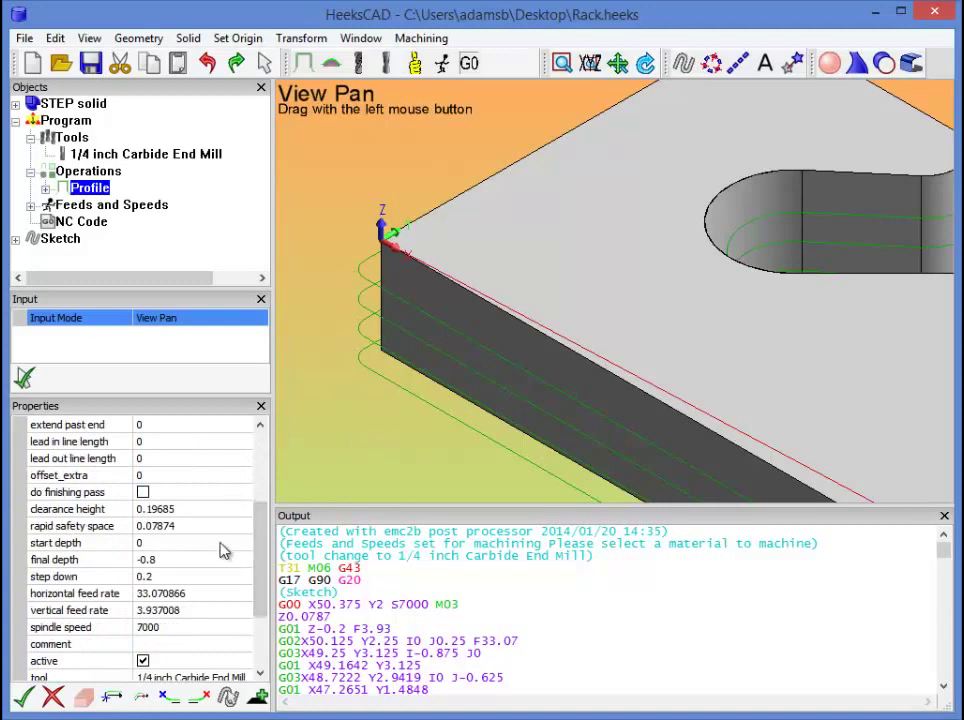
Set the horizontal feed rate to 50 and the vertical feed rate to 4
click(172, 594)
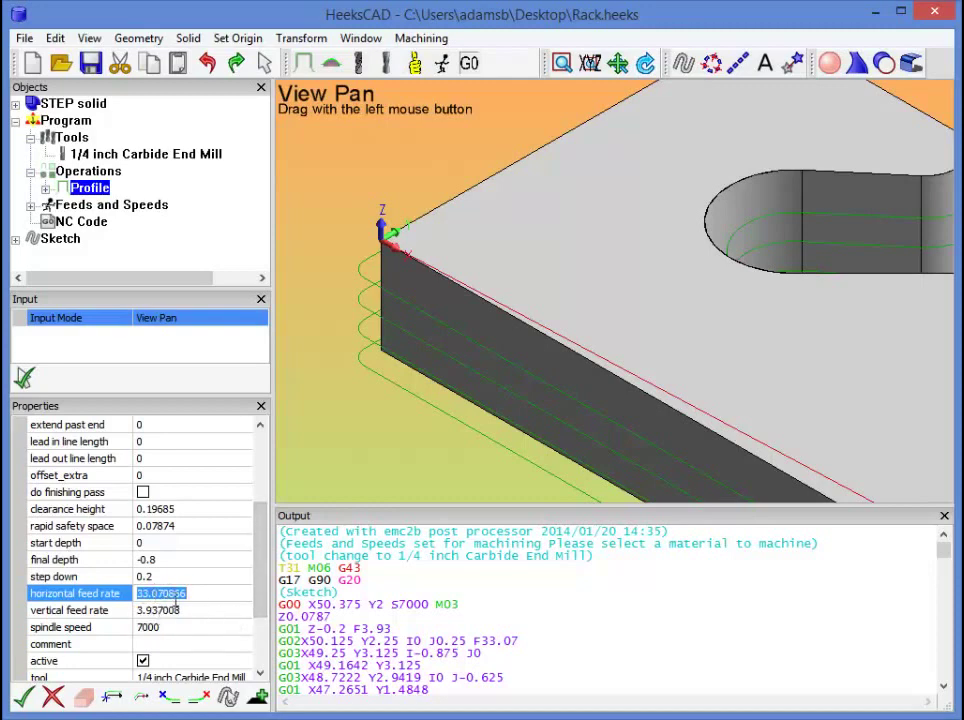
text(50)
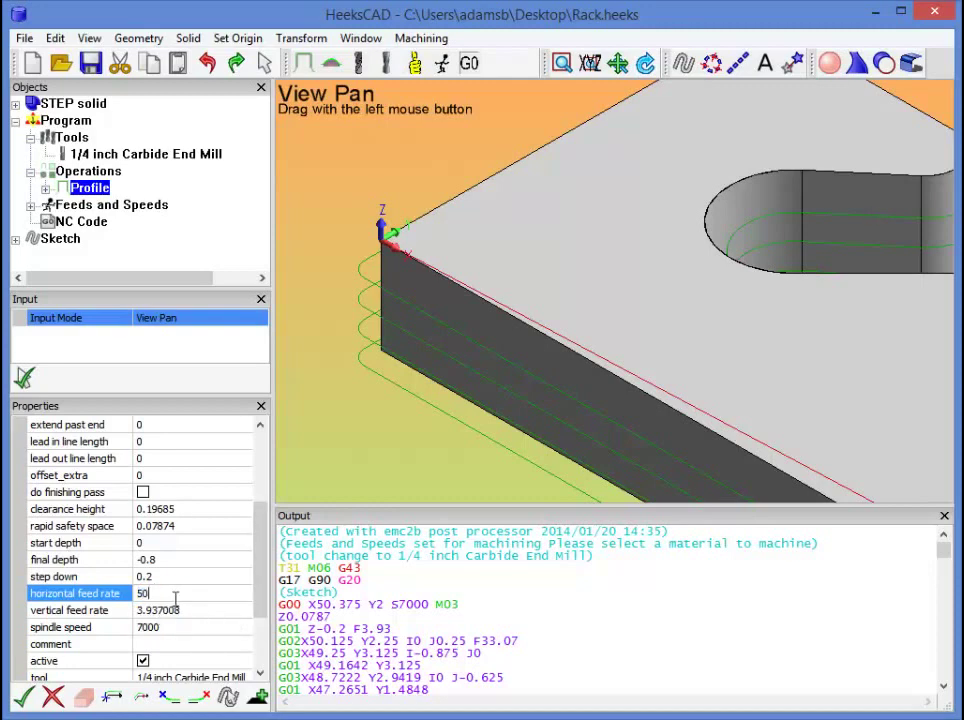
scroll(175, 600, up, 3)
scroll(166, 602, down, 5)
scroll(145, 560, up, 3)
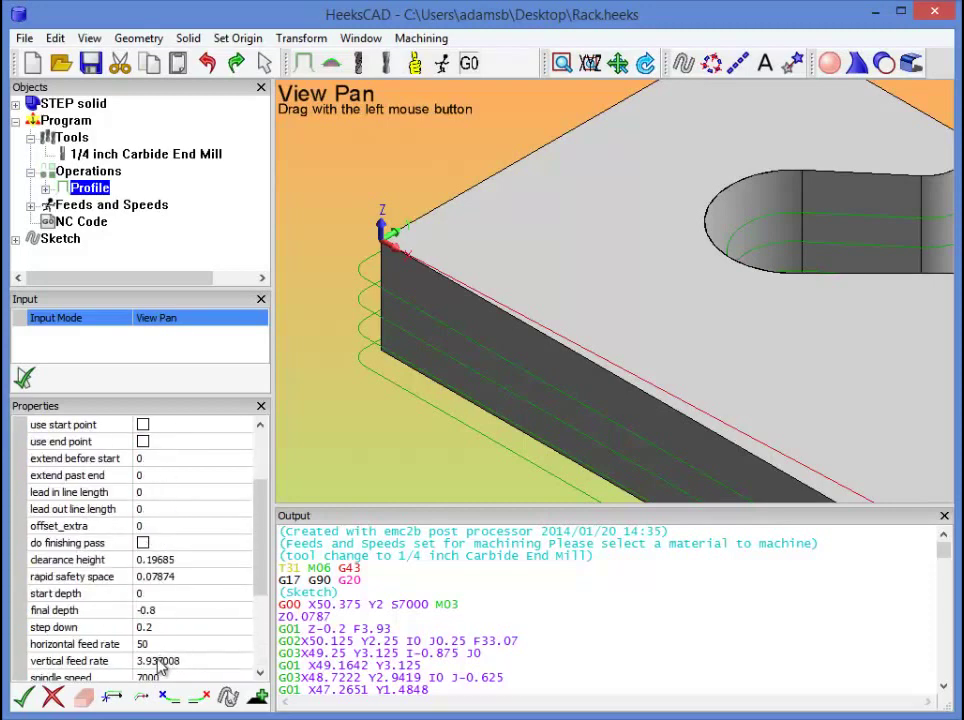
scroll(160, 668, down, 1)
click(176, 610)
text(4)
scroll(180, 615, up, 3)
scroll(183, 610, down, 4)
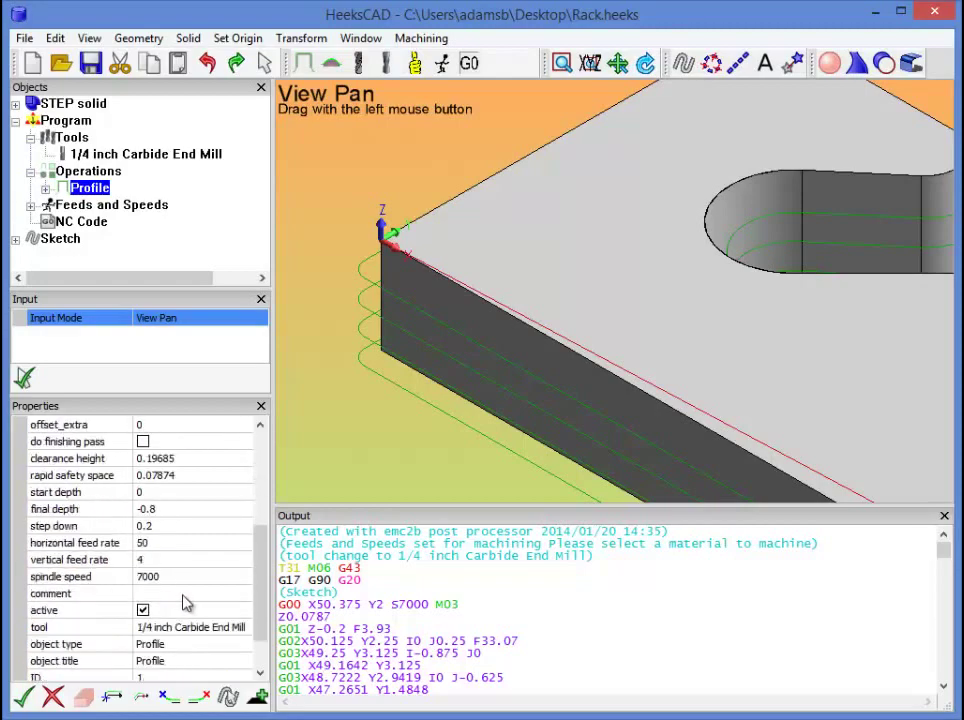
scroll(185, 603, down, 1)
scroll(185, 603, up, 1)
Post-process to regenerate the NC code with the new feed rates
click(468, 63)
click(469, 118)
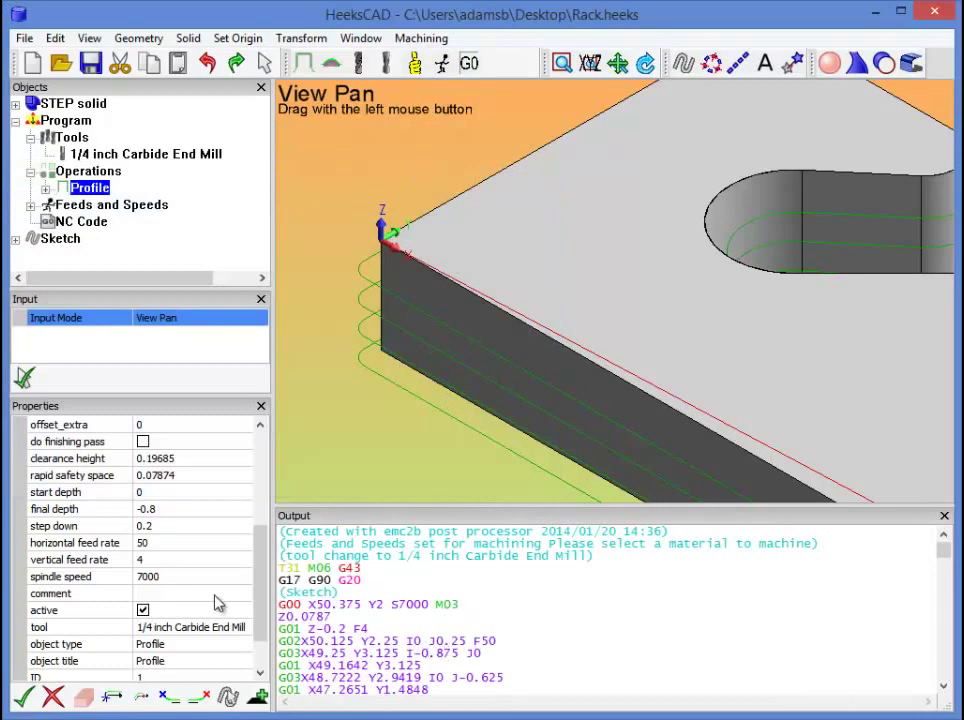
scroll(205, 560, up, 1)
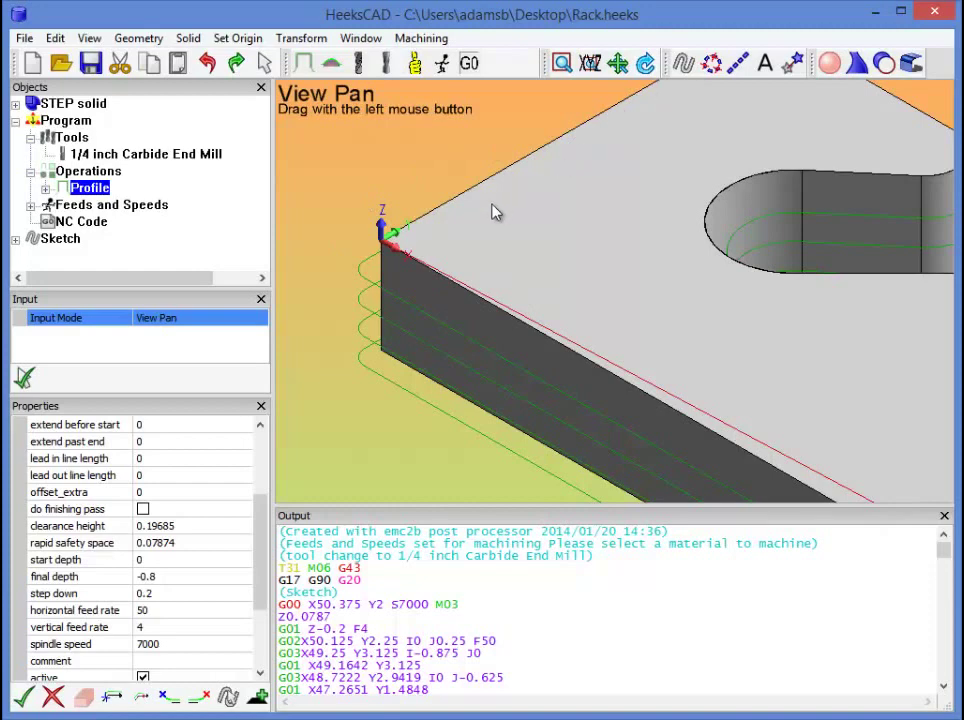
scroll(268, 549, up, 1)
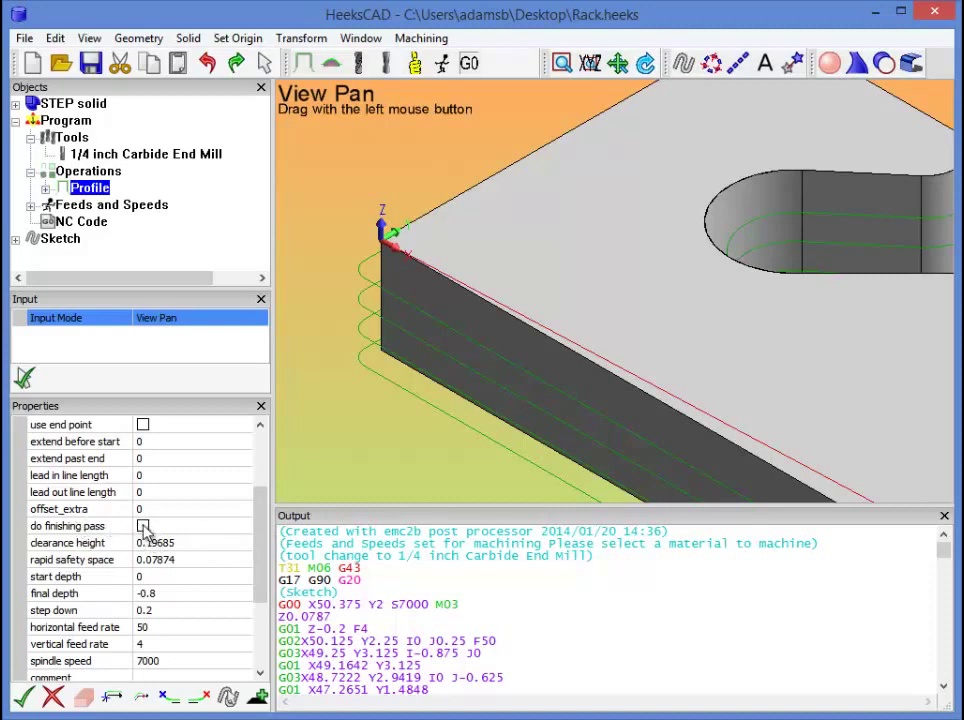
Enable the finishing pass with a finishing feed rate of 18 and Climb cut mode
click(143, 526)
drag(262, 469, 262, 530)
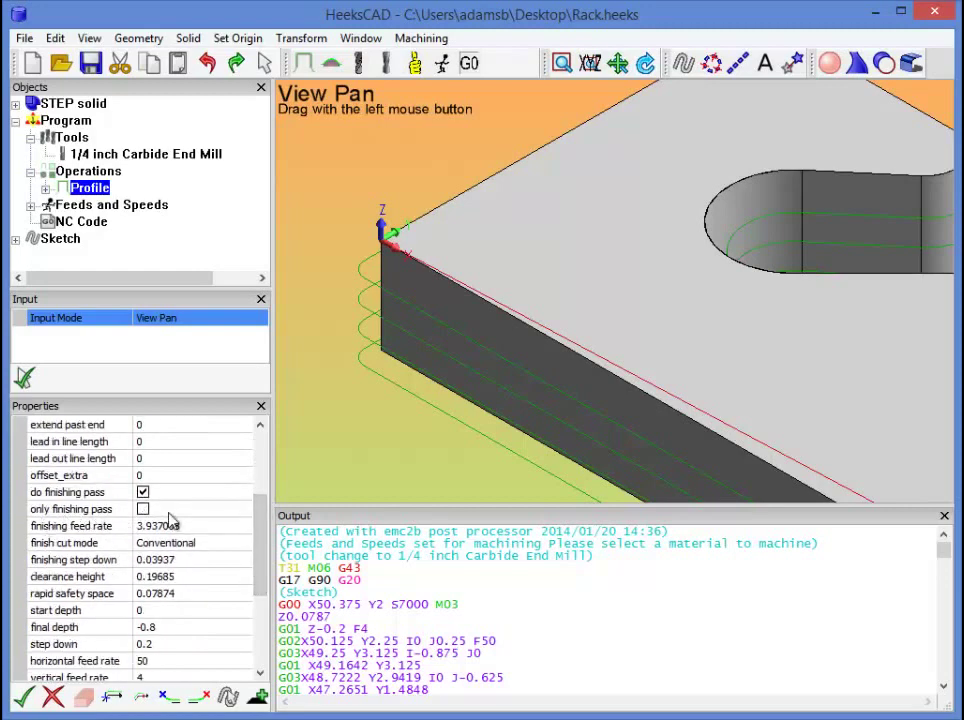
click(151, 528)
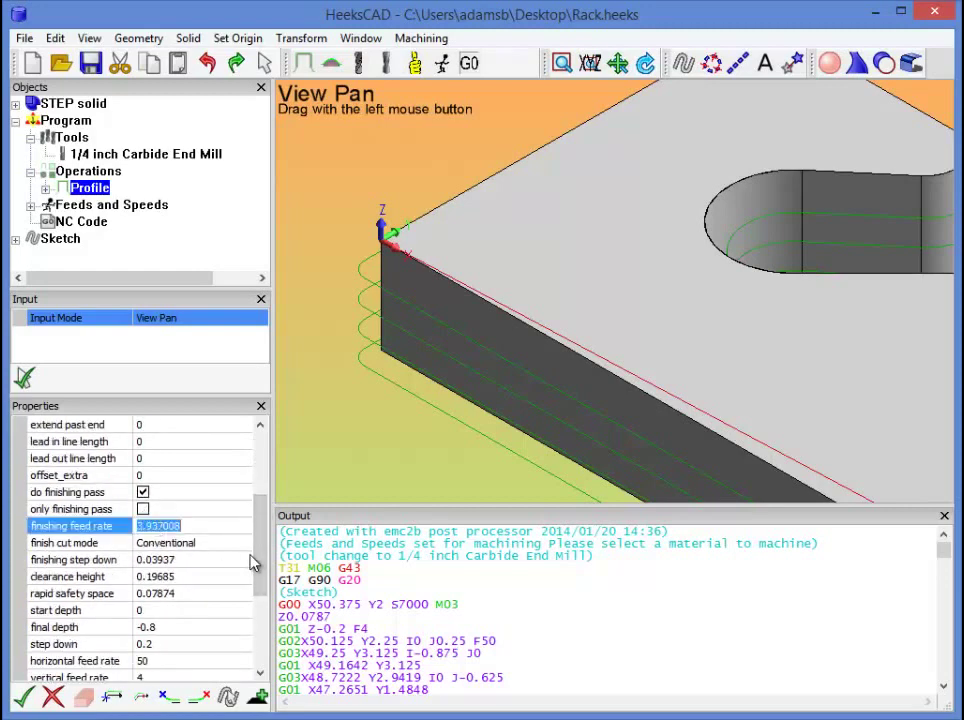
text(18)
key(Return)
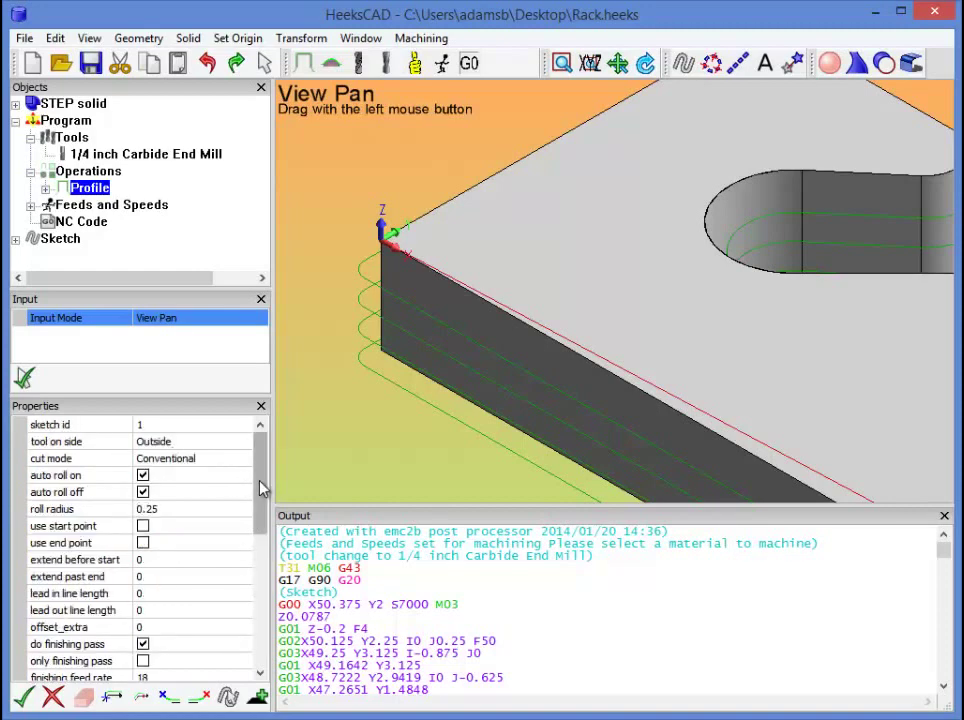
drag(260, 486, 260, 543)
click(174, 562)
click(175, 565)
click(183, 594)
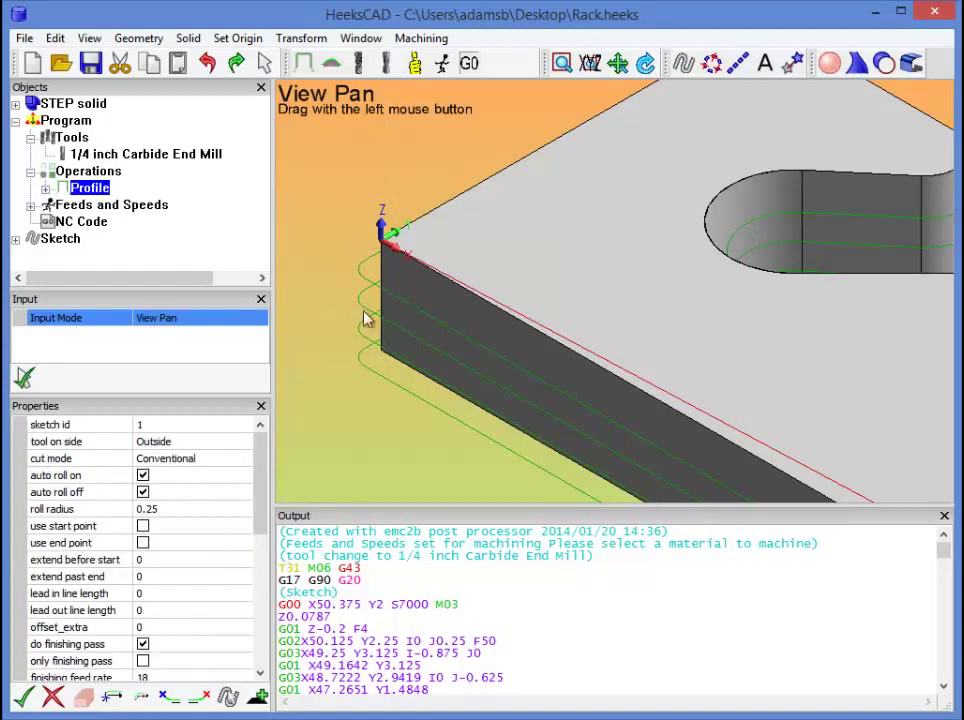
Set the finishing step down to 0.8
drag(266, 520, 256, 593)
click(203, 543)
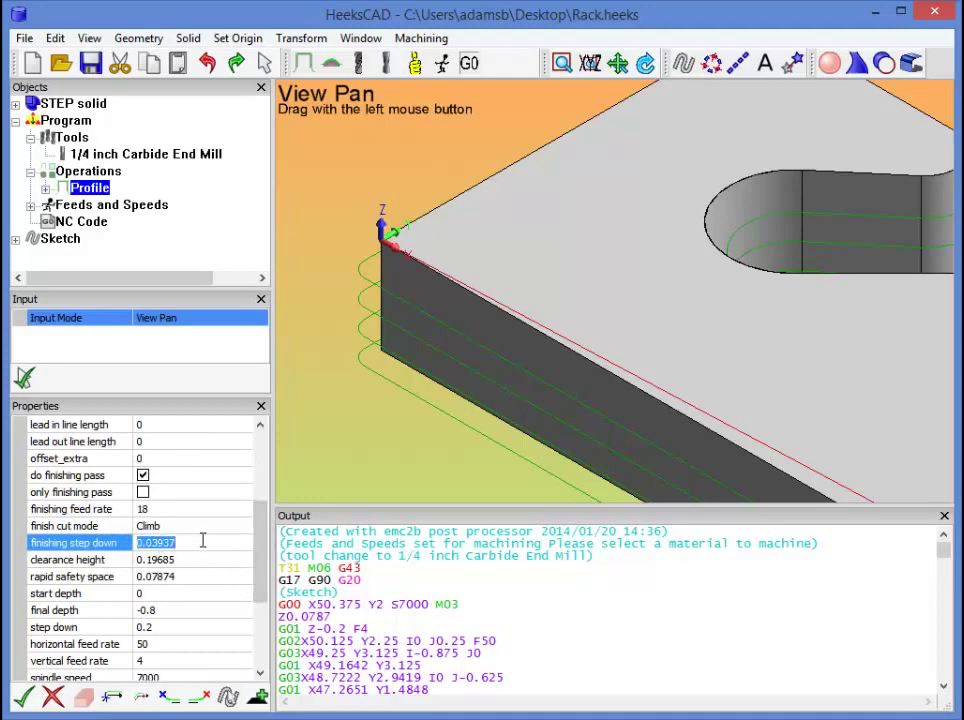
text(0.8)
key(Return)
drag(260, 523, 250, 608)
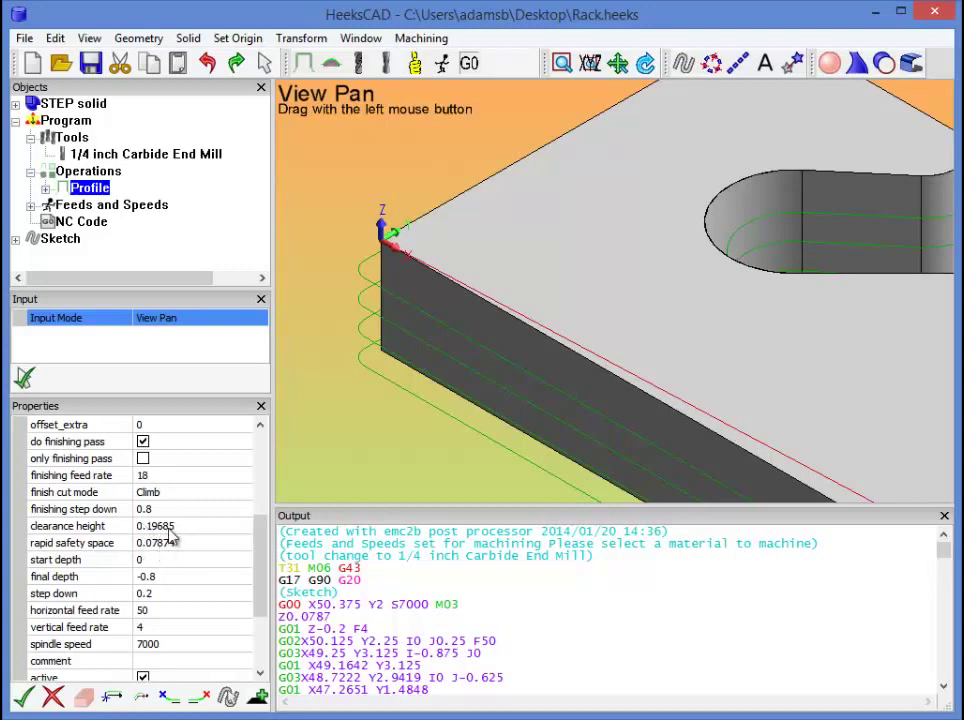
Set both the clearance height and the rapid safety space to 0.1
click(170, 529)
text(0)
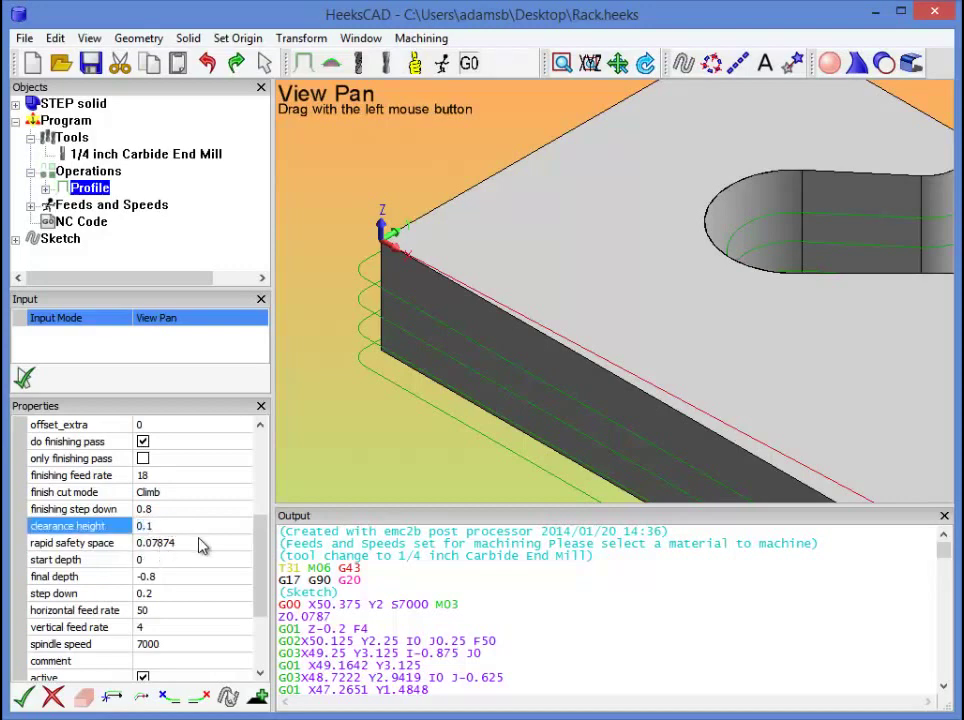
text(.1)
key(Return)
scroll(185, 550, down, 5)
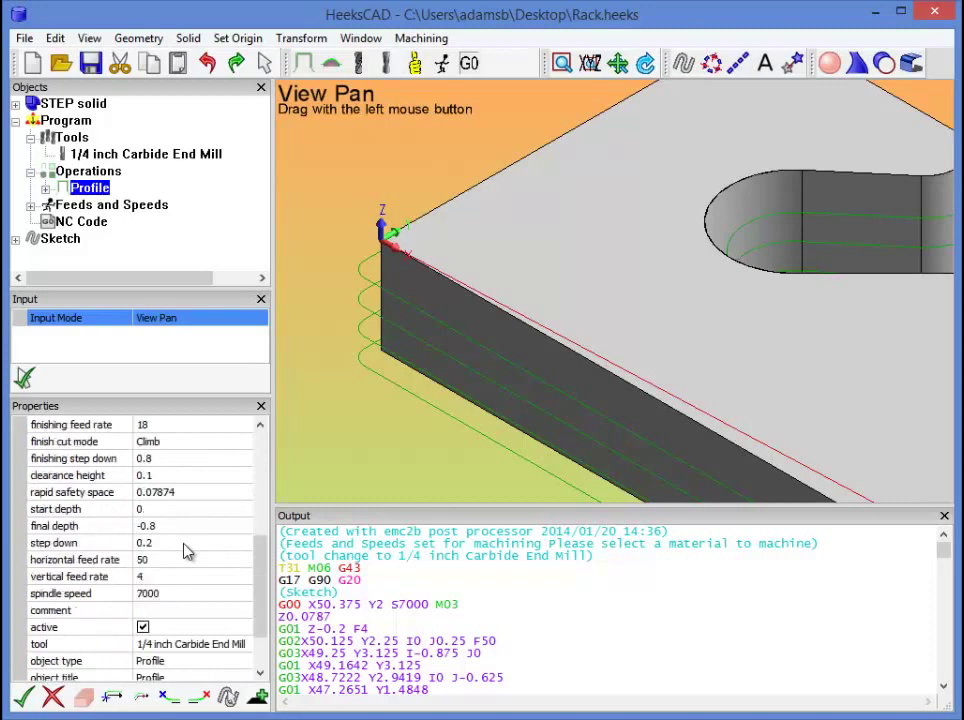
scroll(189, 555, down, 2)
scroll(185, 549, up, 2)
click(220, 526)
text(0.1)
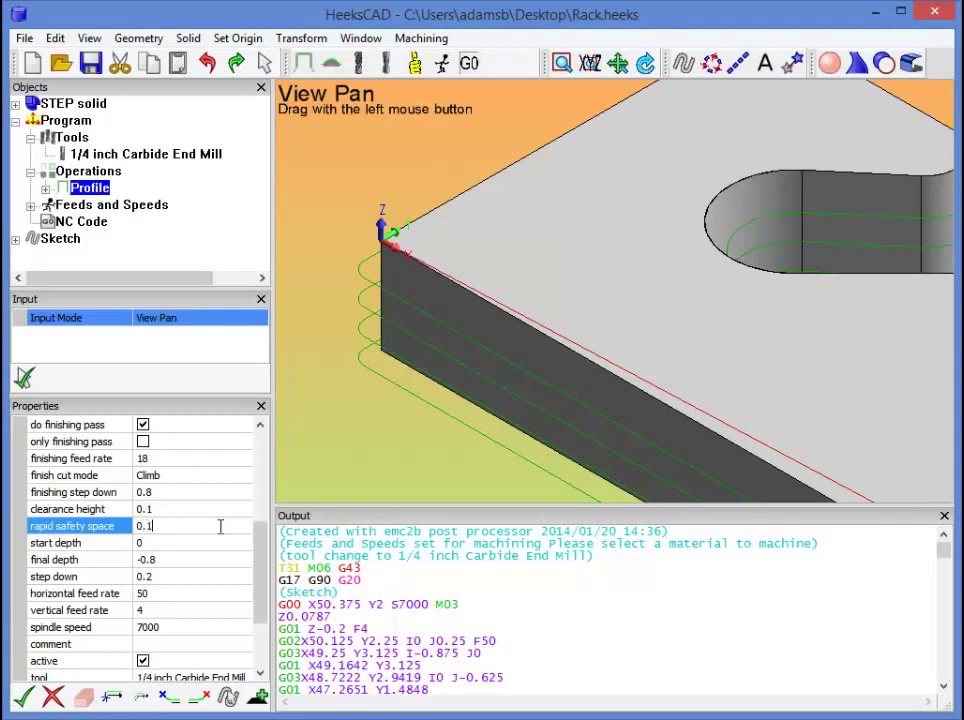
key(Return)
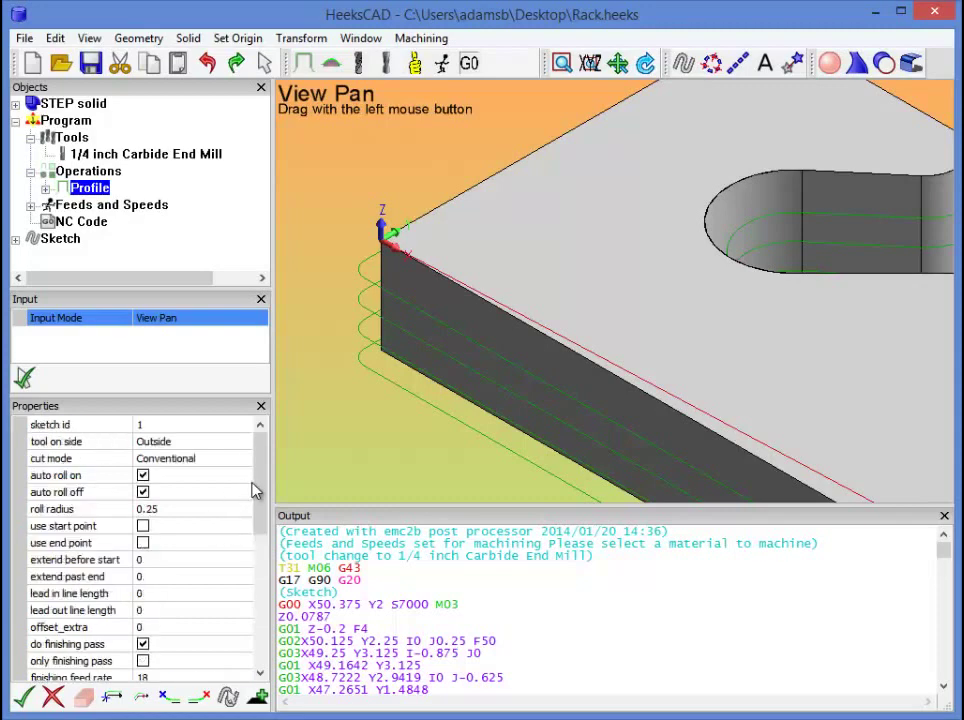
Set the profile's offset_extra to 0.1 and regenerate the NC code, shifting the toolpath outward
drag(258, 492, 258, 518)
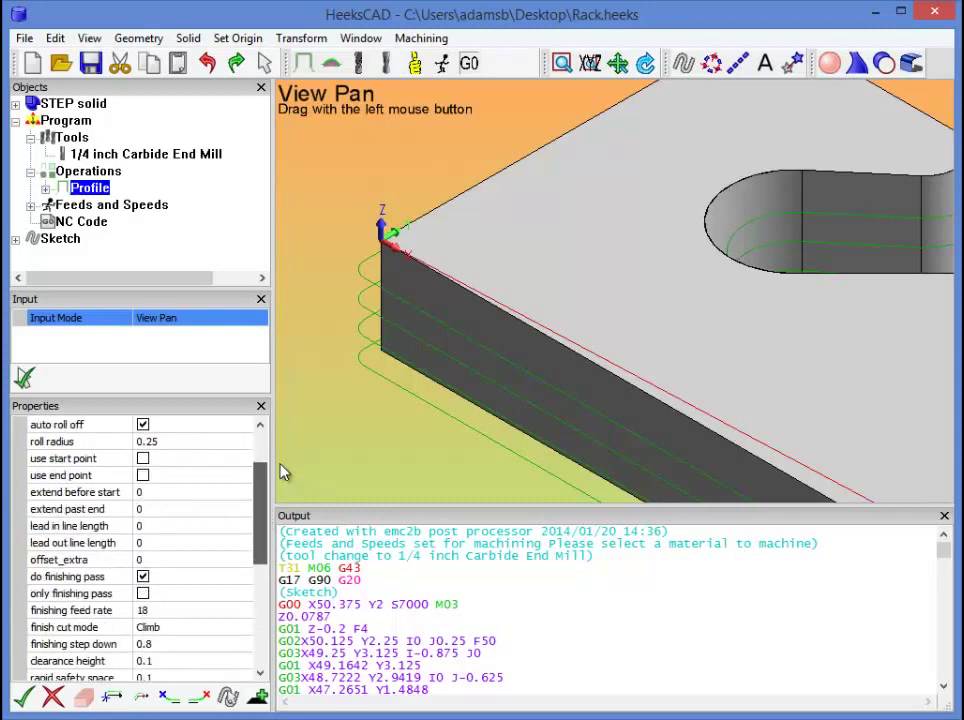
click(482, 65)
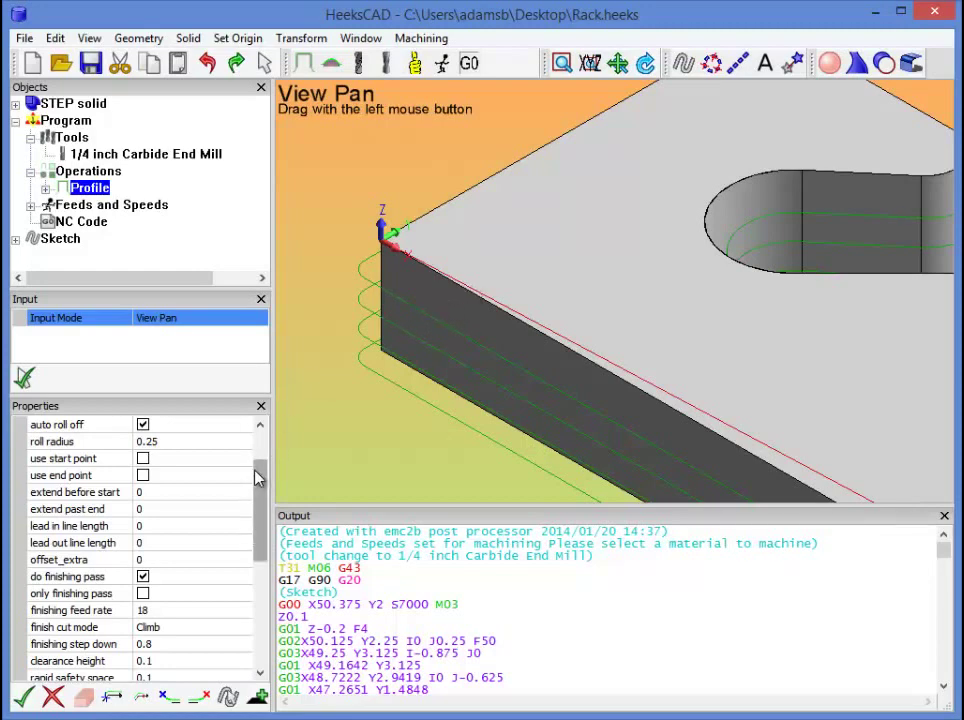
click(140, 562)
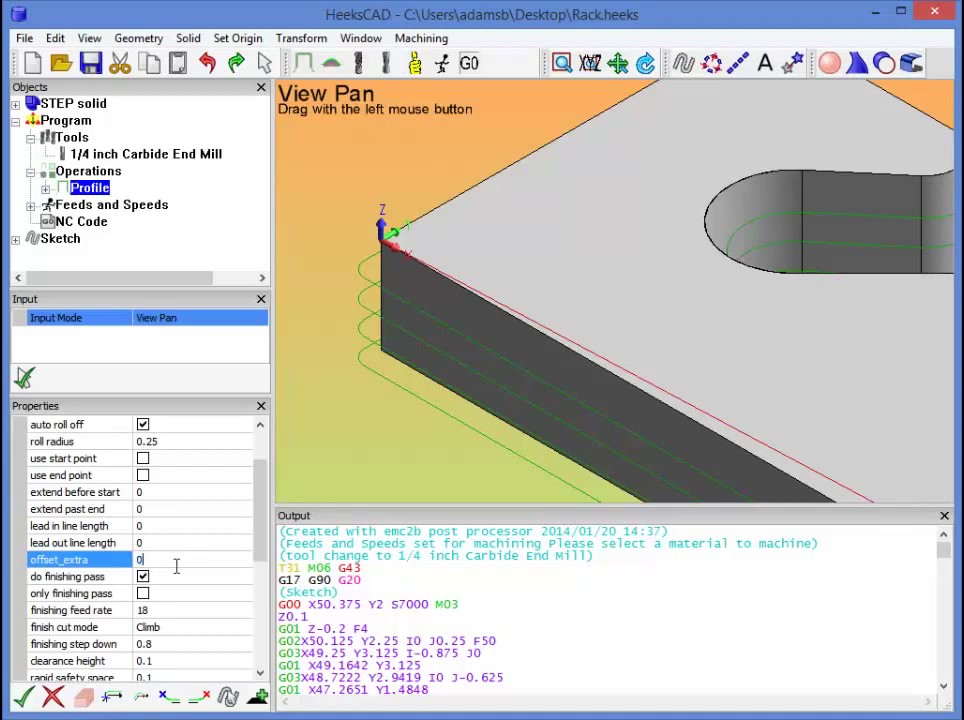
scroll(178, 570, up, 2)
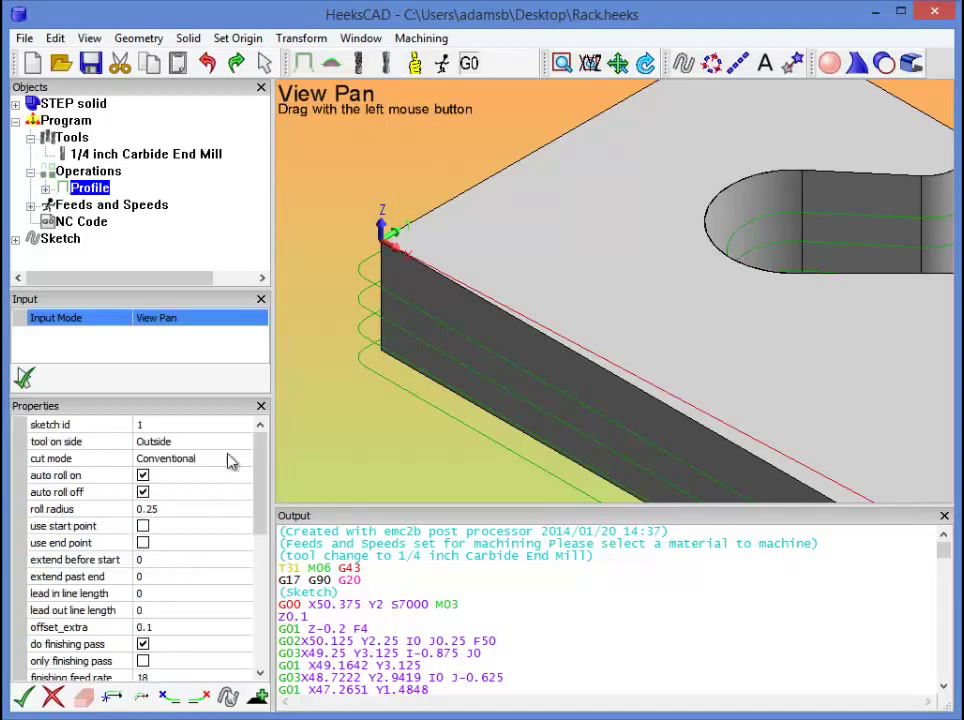
click(471, 64)
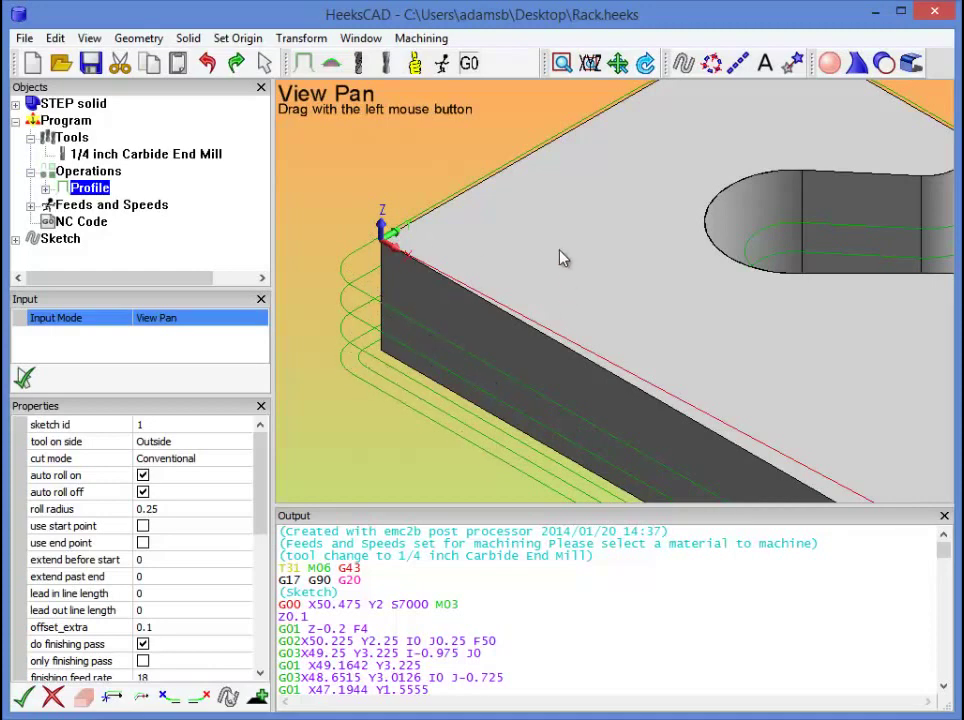
scroll(538, 273, down, 5)
scroll(873, 377, down, 2)
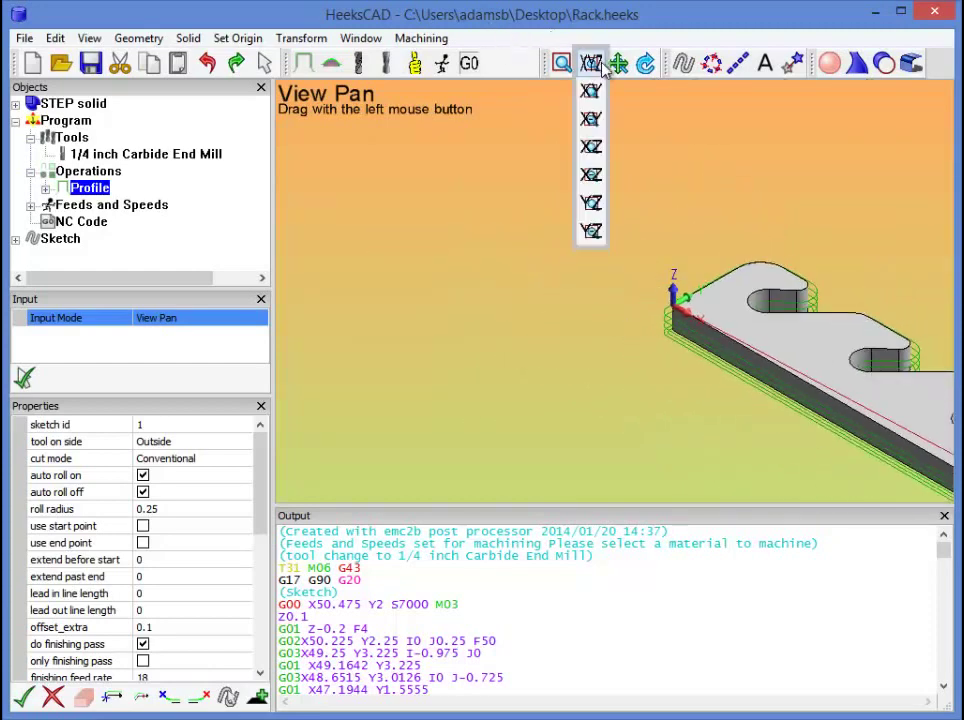
mouse_move(562, 63)
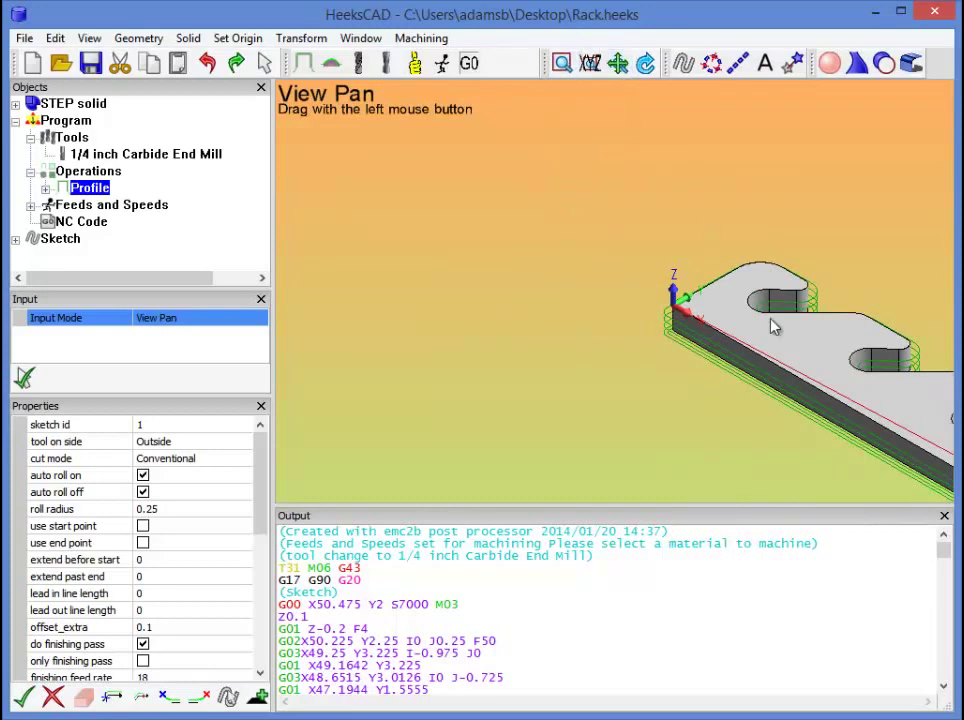
drag(774, 329, 380, 192)
scroll(646, 318, down, 3)
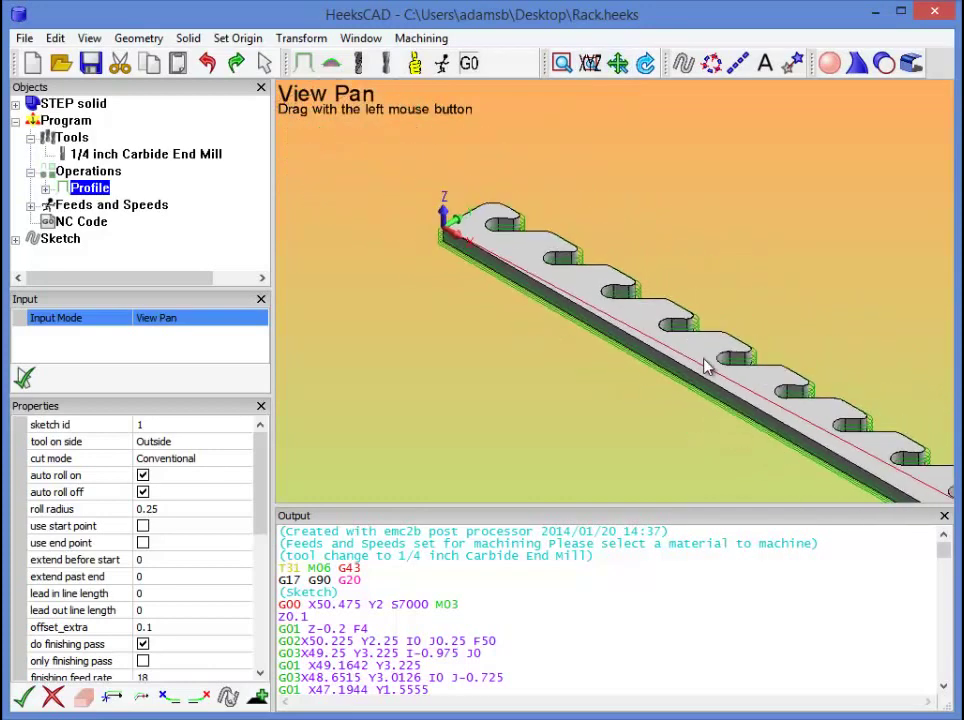
scroll(565, 293, up, 1)
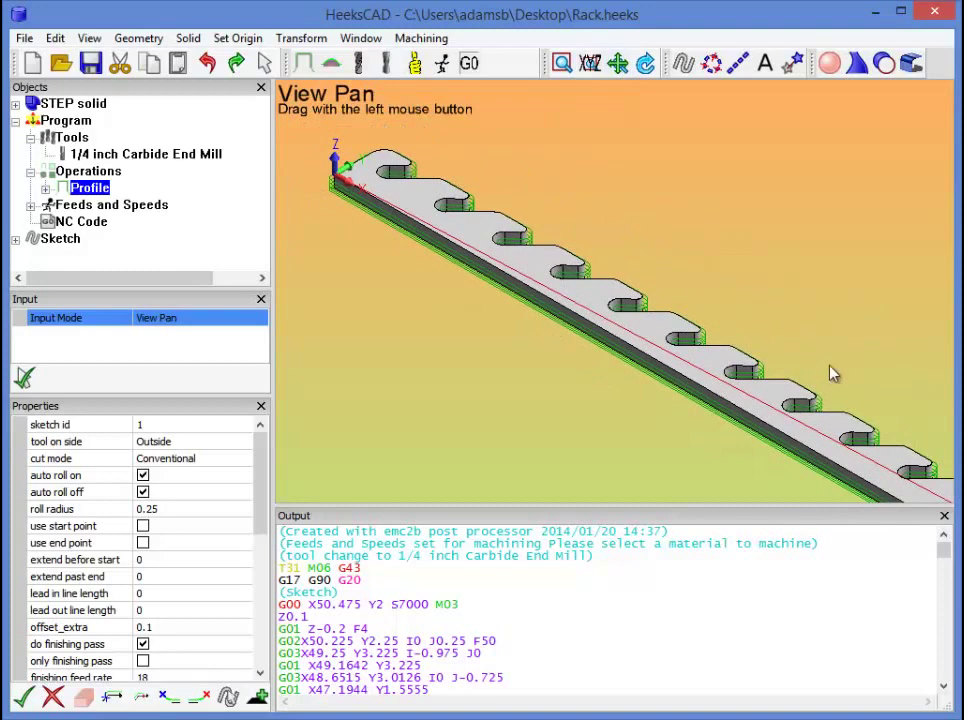
drag(838, 370, 676, 323)
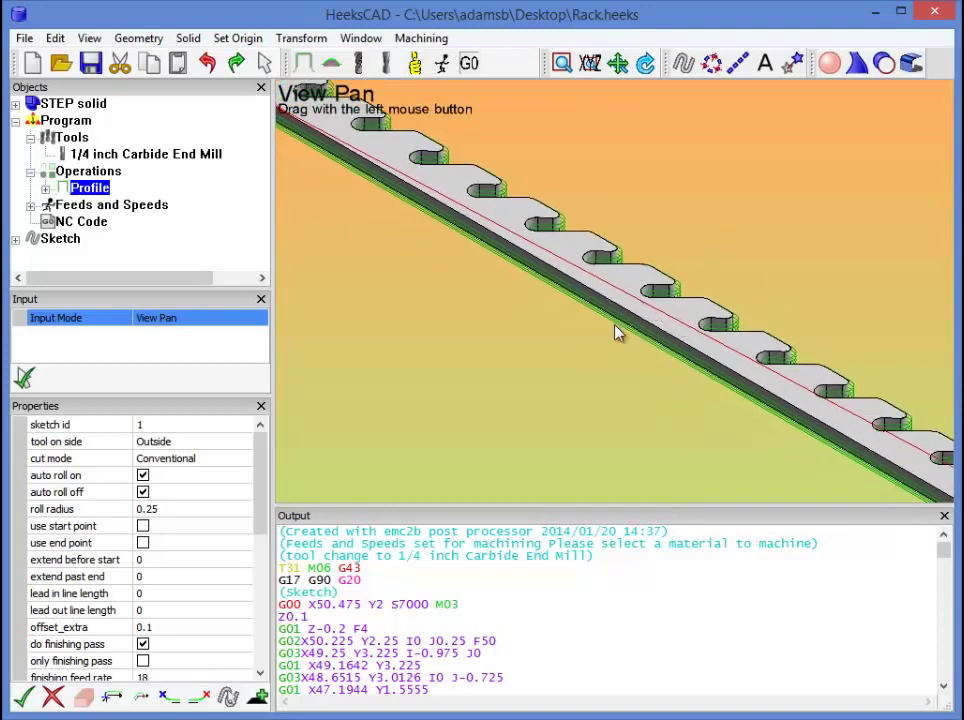
drag(536, 143, 609, 189)
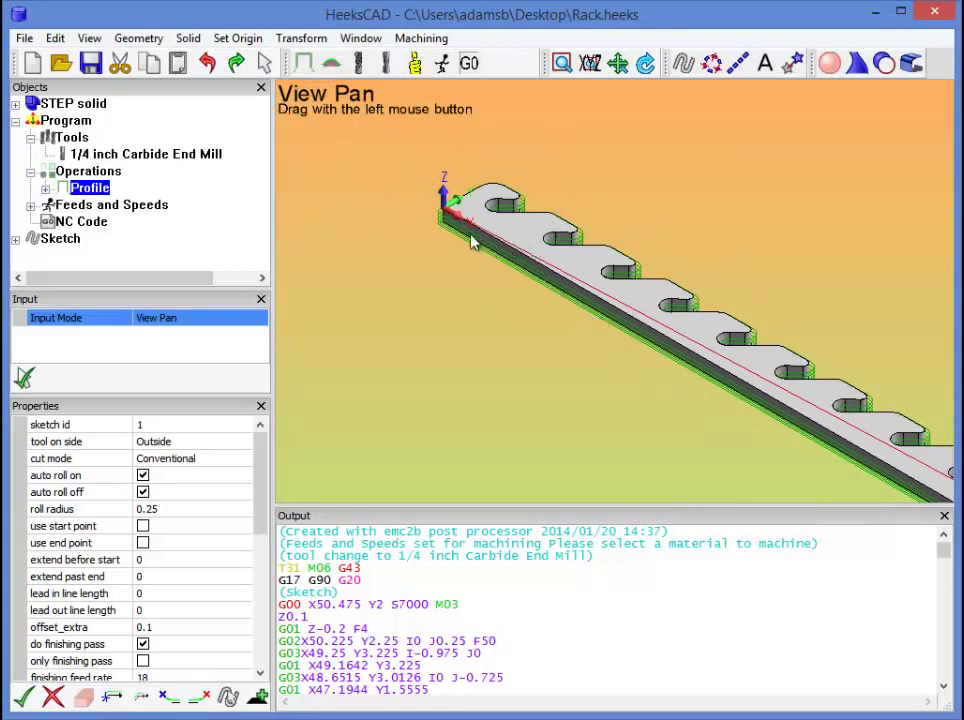
scroll(465, 232, up, 4)
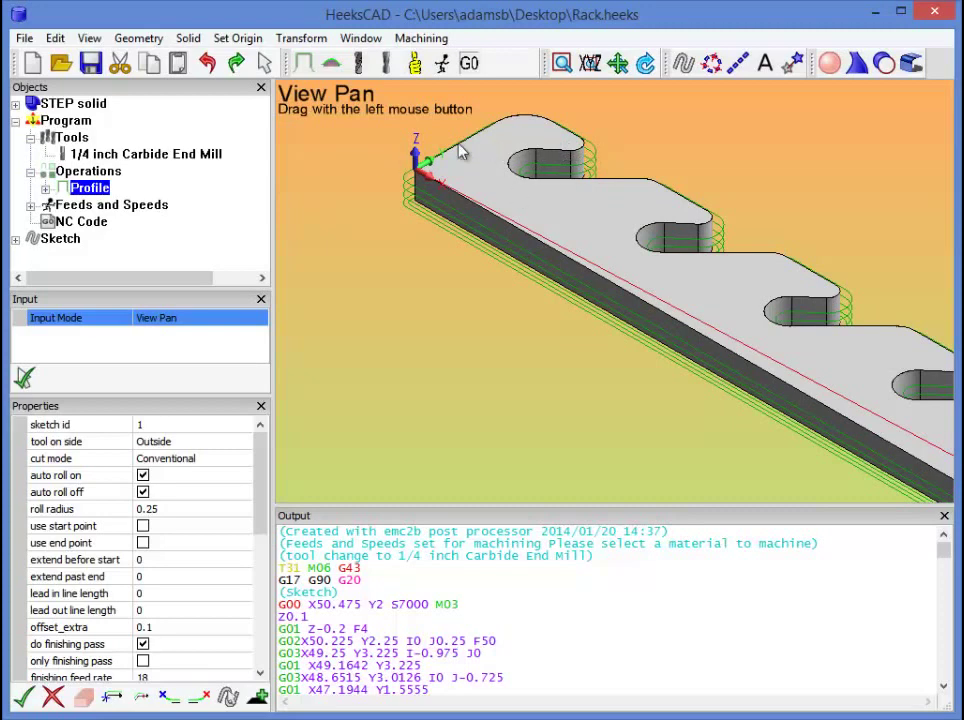
scroll(560, 140, up, 3)
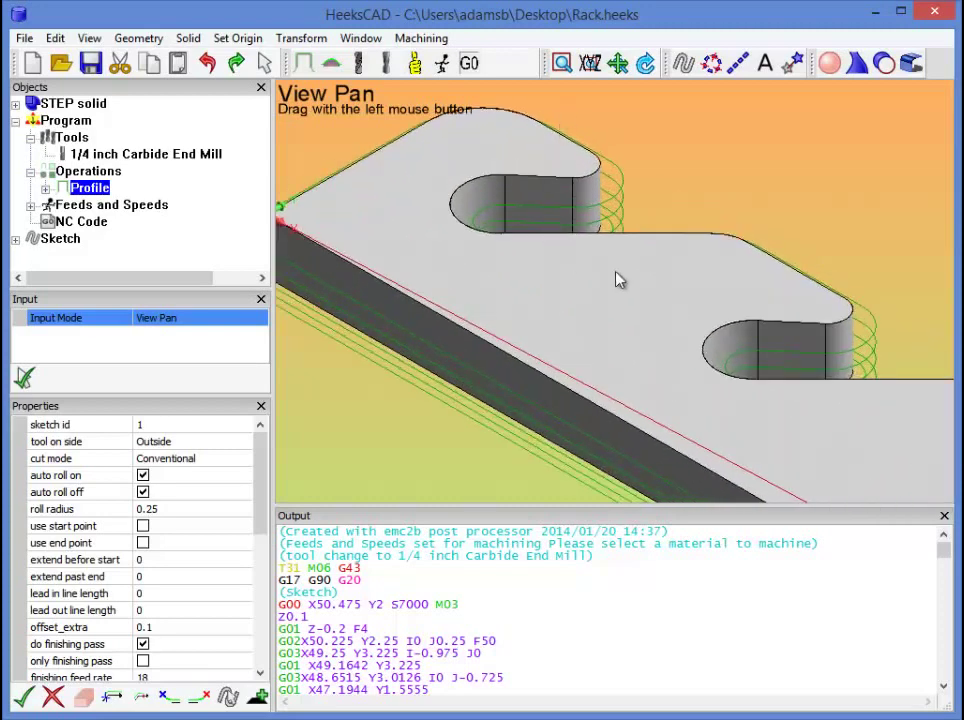
scroll(635, 344, down, 3)
scroll(577, 333, up, 3)
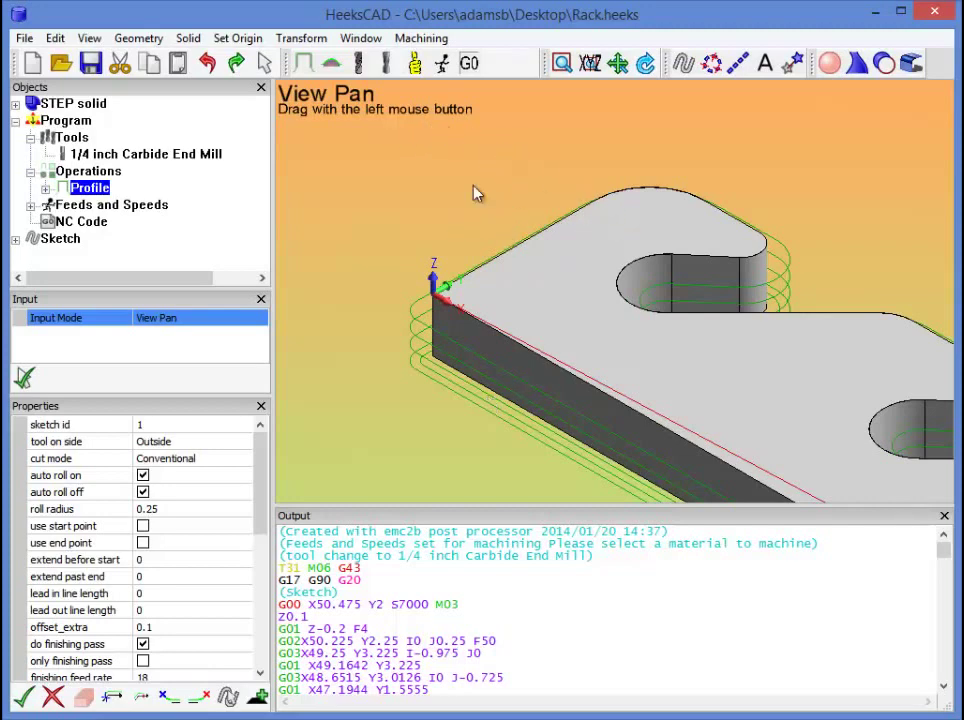
Select the profile's Tags group and place a holding tag on the rack's left edge in top view
click(46, 190)
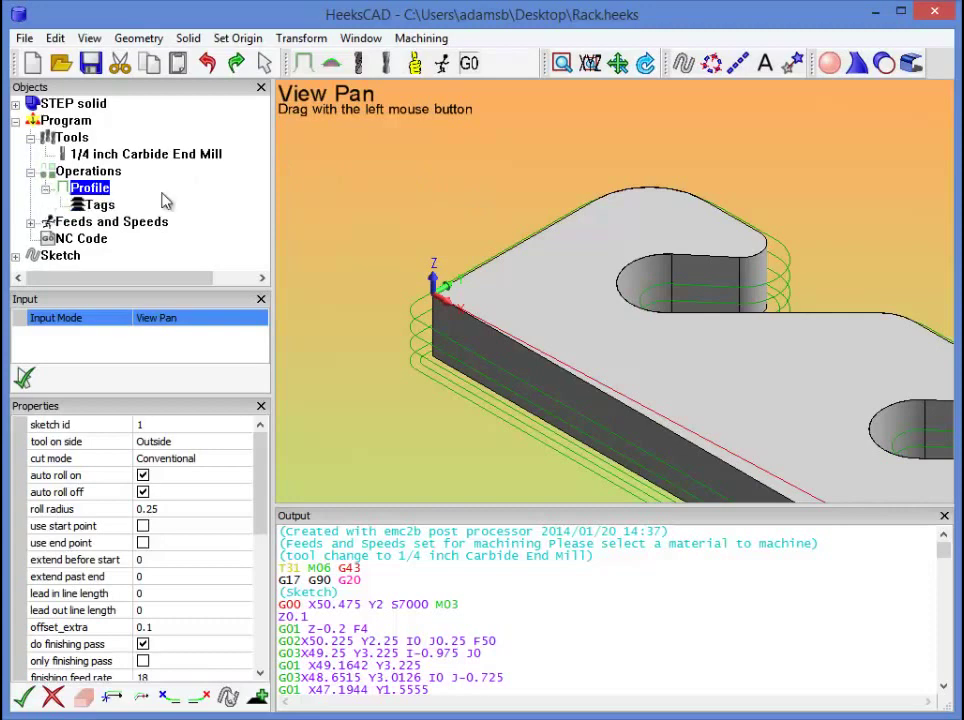
click(92, 205)
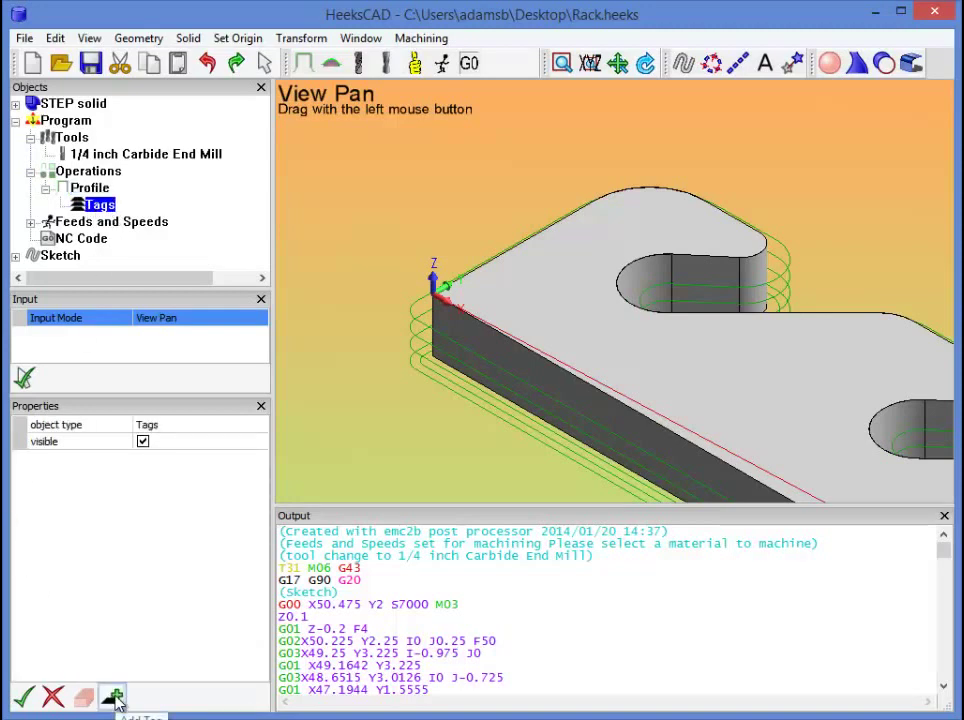
click(590, 63)
click(591, 93)
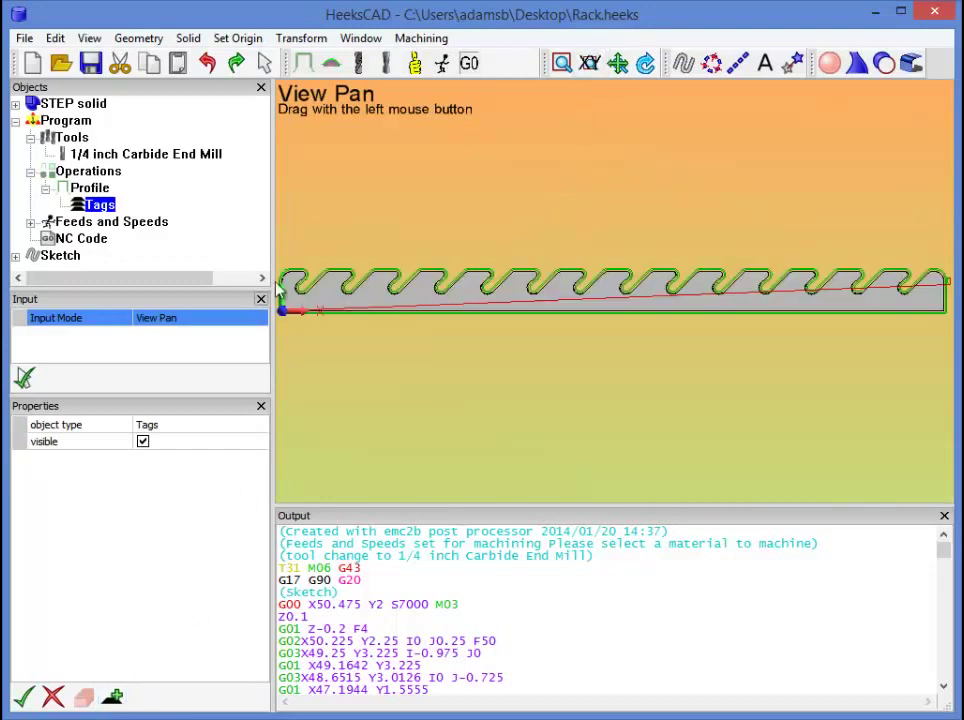
scroll(300, 290, up, 3)
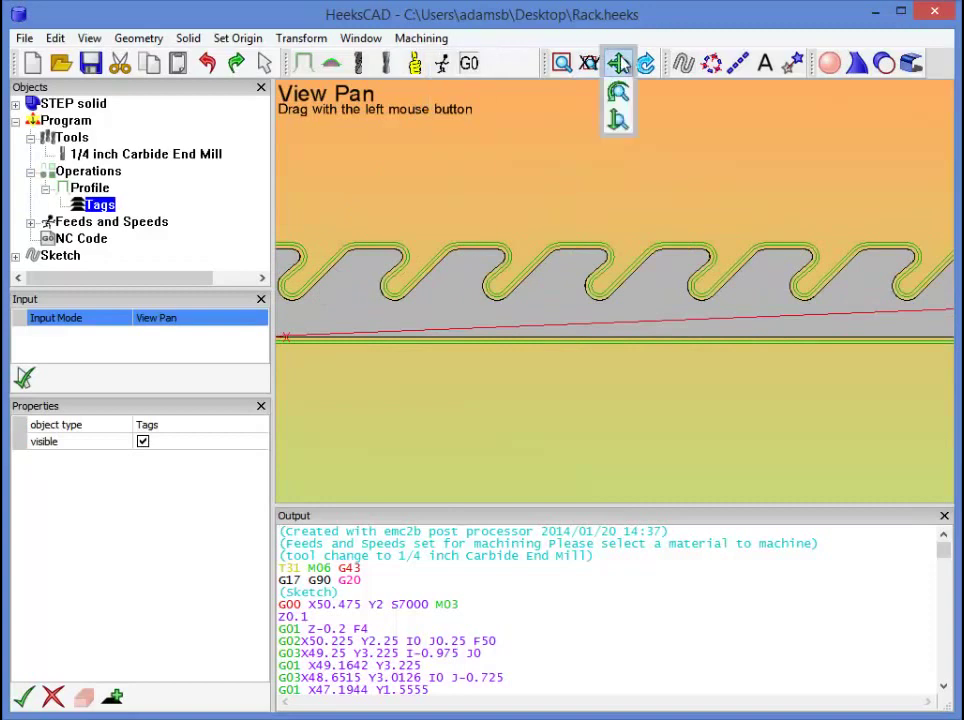
drag(471, 275, 668, 263)
scroll(491, 301, up, 3)
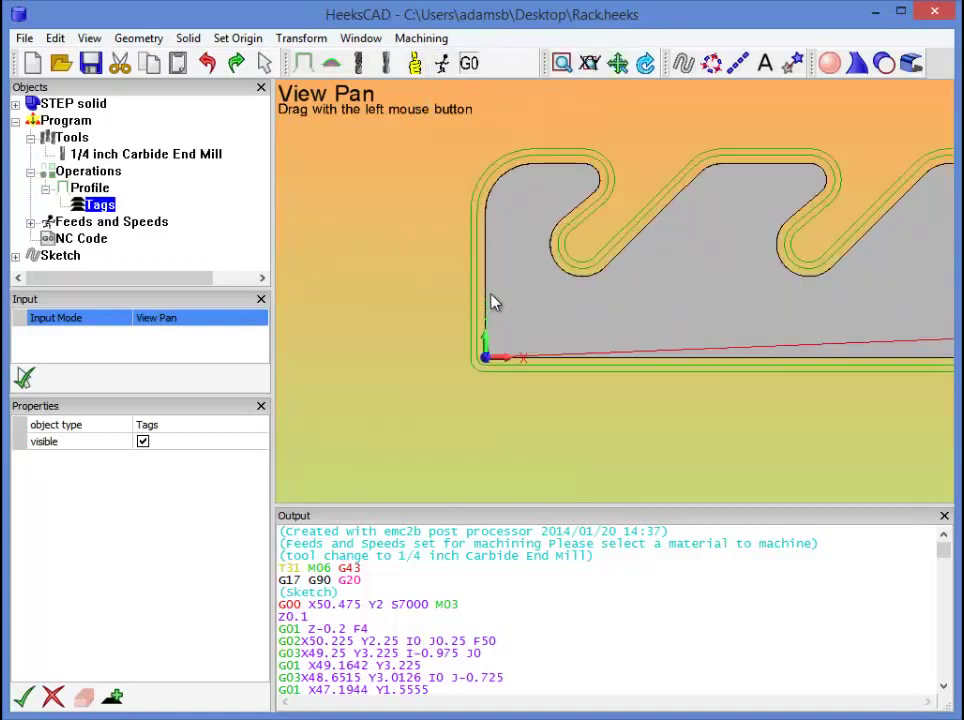
click(112, 697)
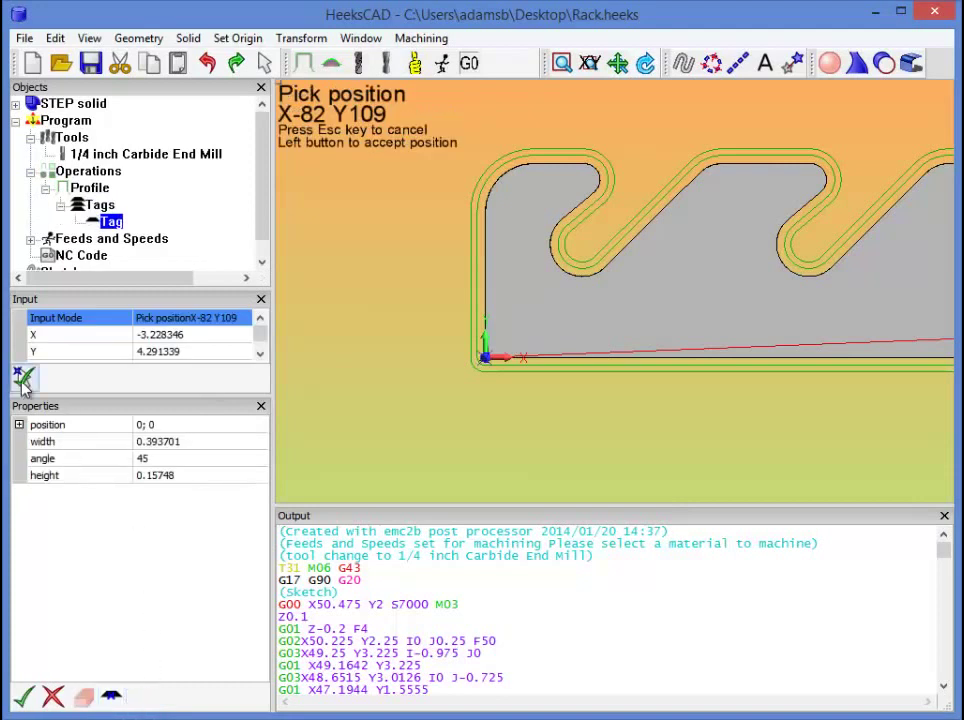
click(475, 267)
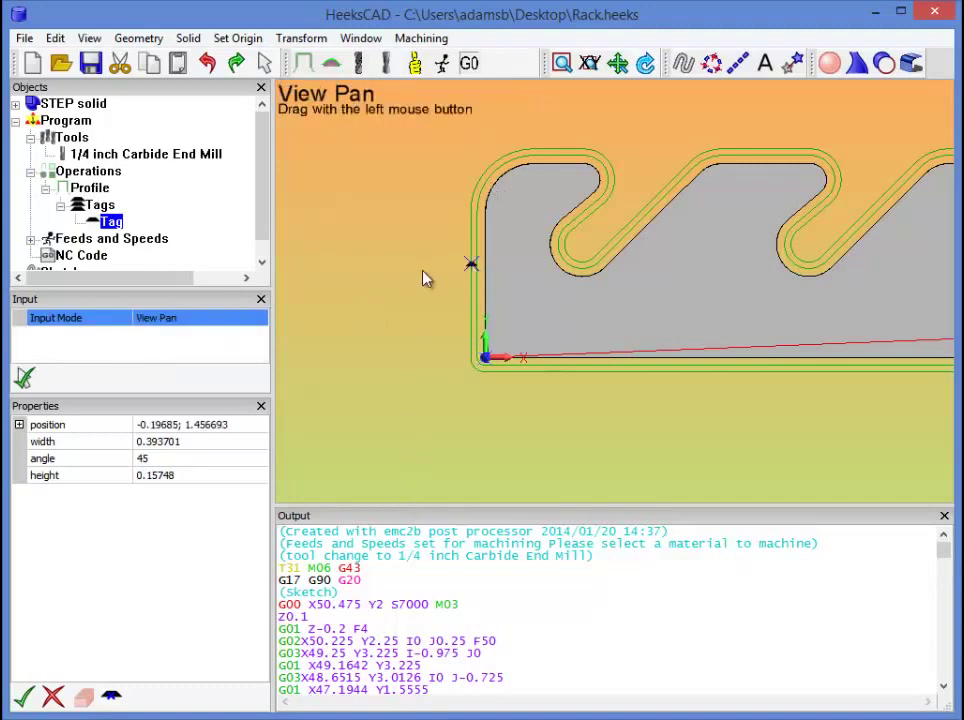
Switch to isometric view and rotate the rack to a new viewing angle
click(590, 63)
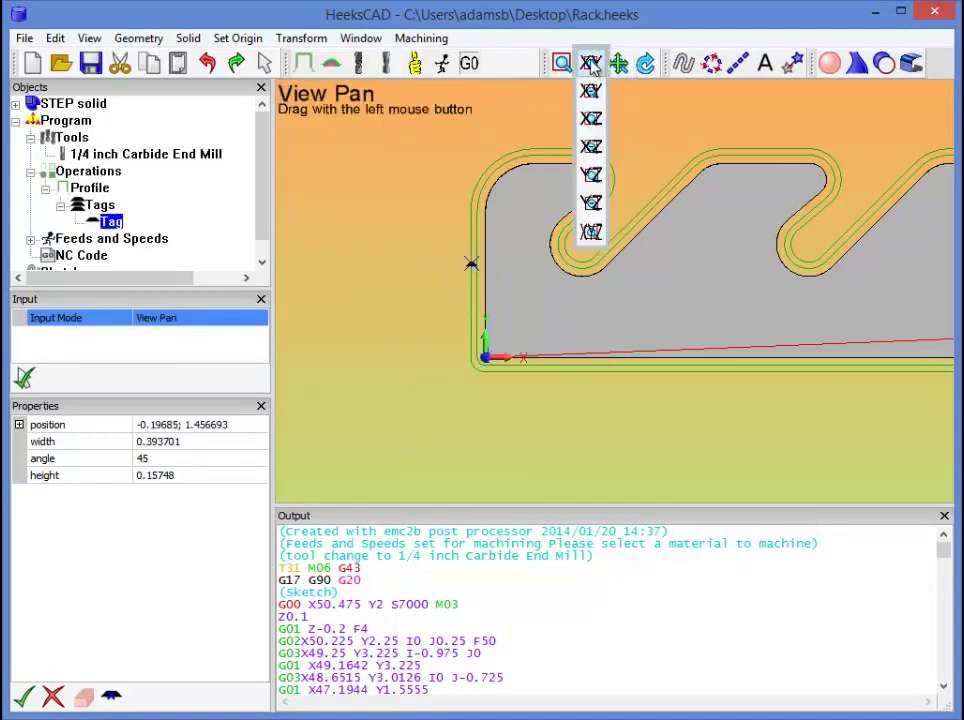
click(589, 232)
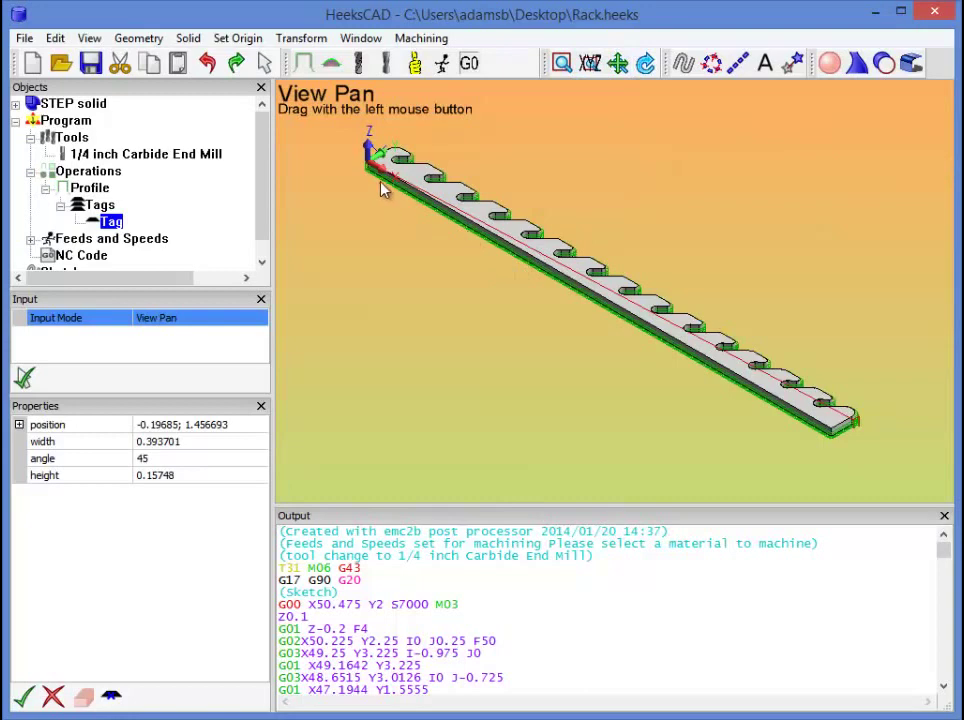
drag(400, 185, 517, 284)
scroll(478, 252, up, 5)
mouse_move(616, 68)
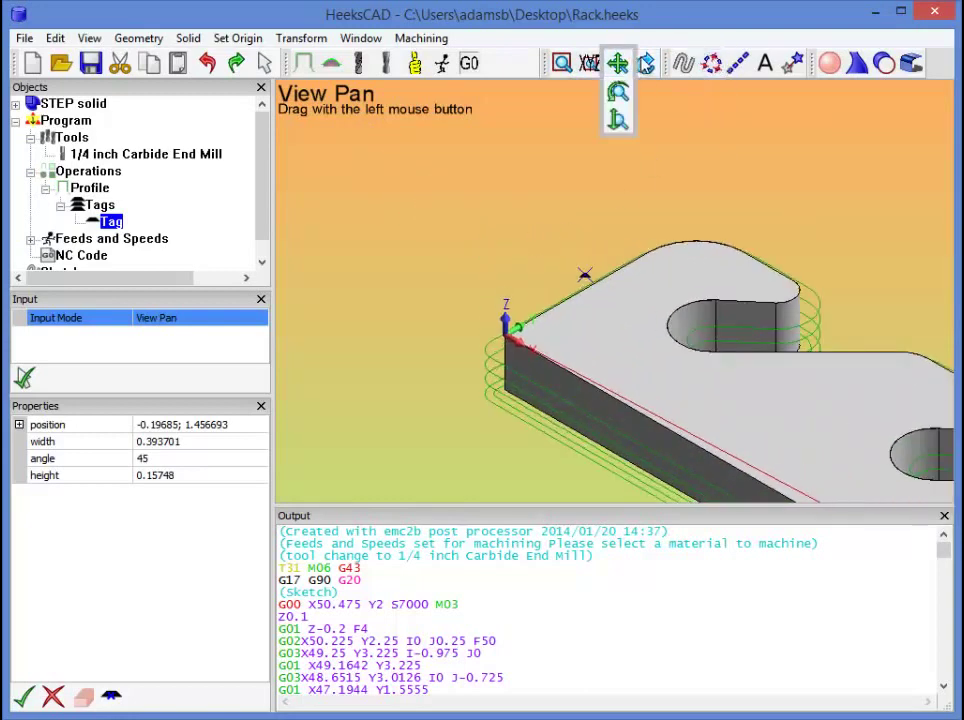
click(621, 91)
drag(405, 215, 540, 298)
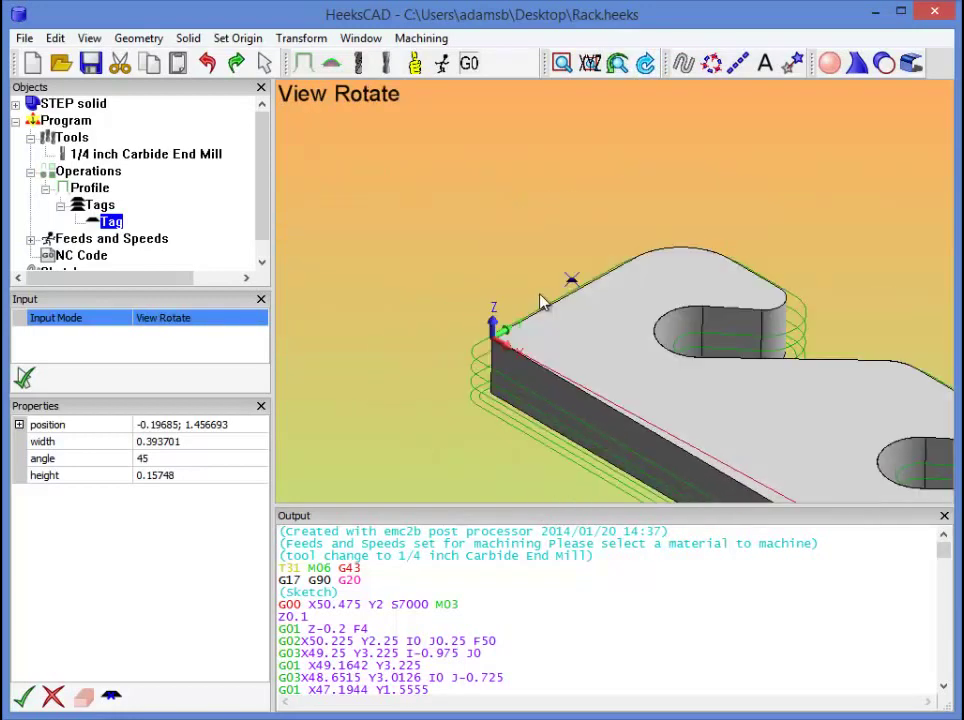
click(591, 64)
scroll(380, 160, up, 6)
Place a second holding tag on the rack's bottom edge at about 9.41, -0.197
click(95, 205)
click(111, 695)
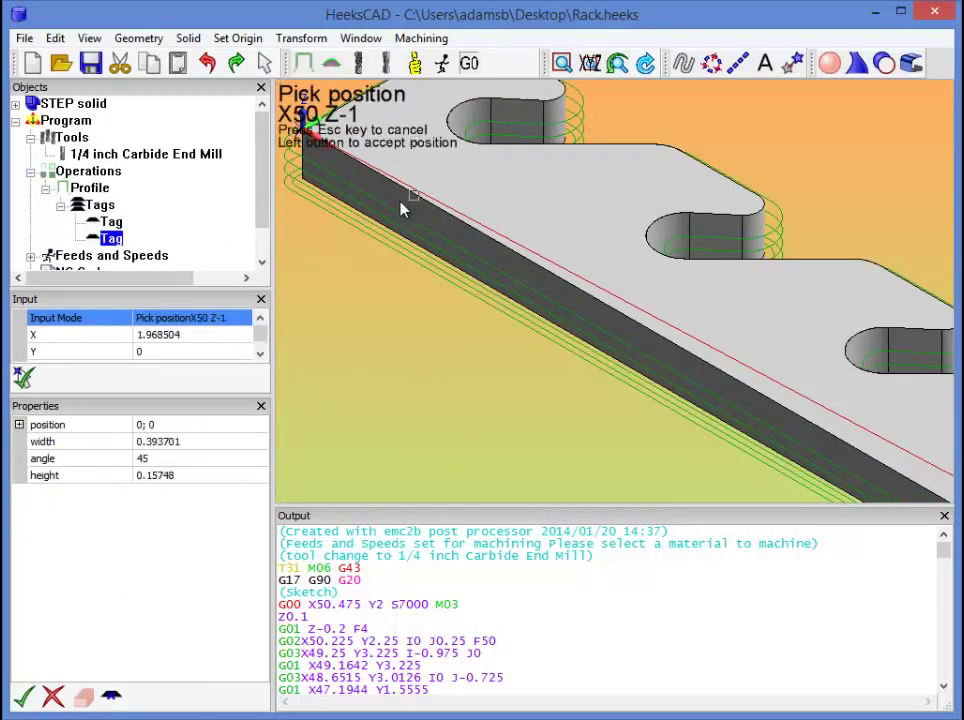
click(591, 64)
click(588, 100)
scroll(405, 316, up, 4)
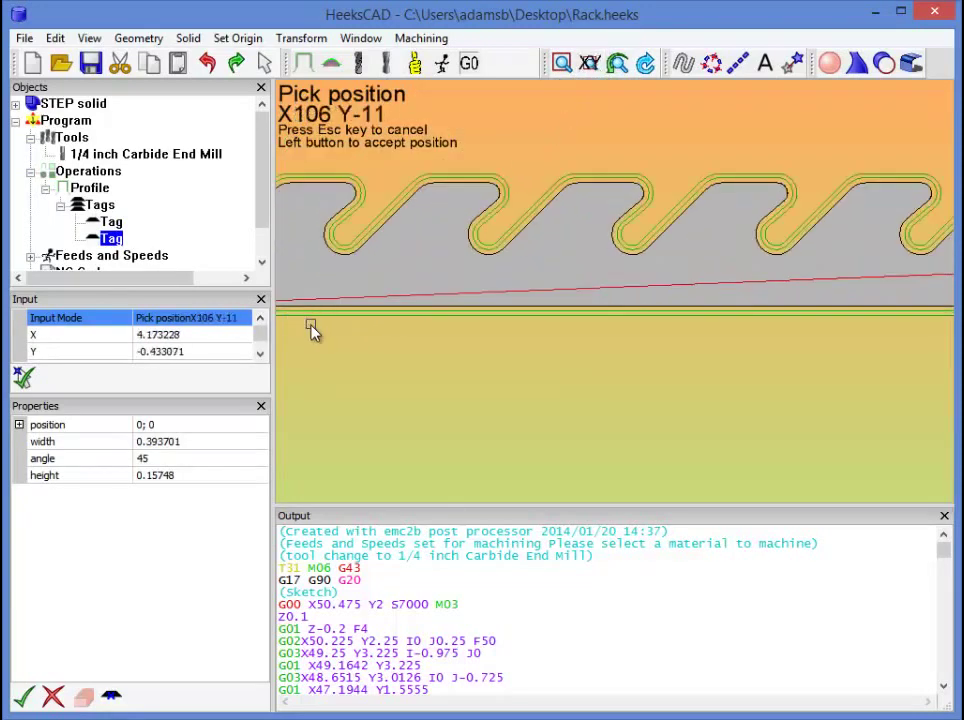
scroll(590, 316, down, 3)
scroll(484, 303, up, 3)
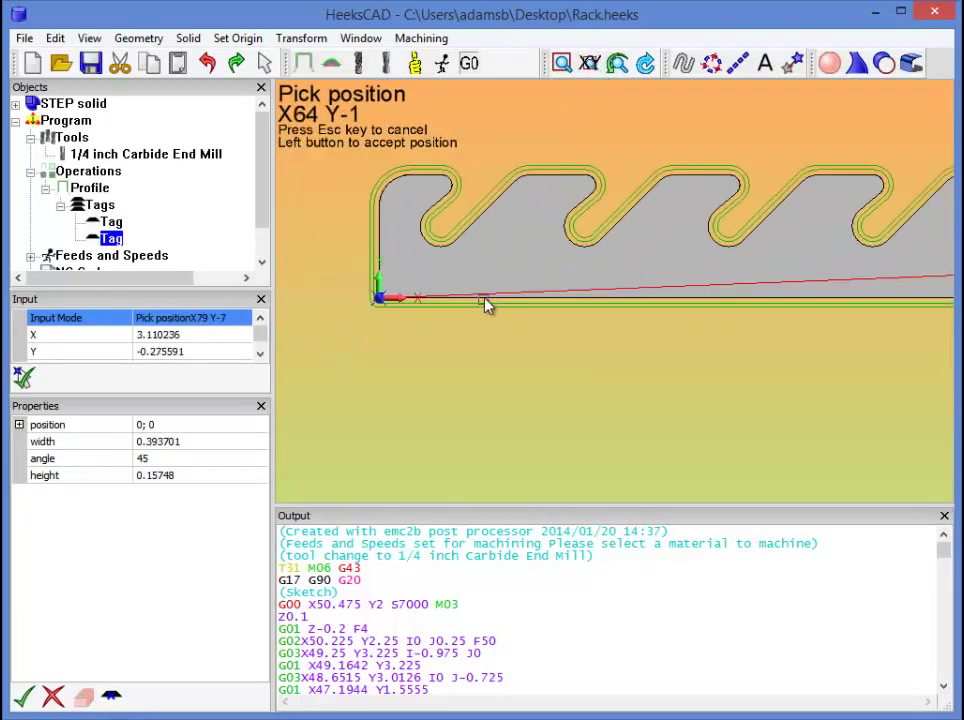
click(831, 311)
mouse_move(589, 63)
click(592, 231)
Regenerate the G-code, then make the first tag 0.25 wide and 0.25 high
scroll(415, 194, up, 10)
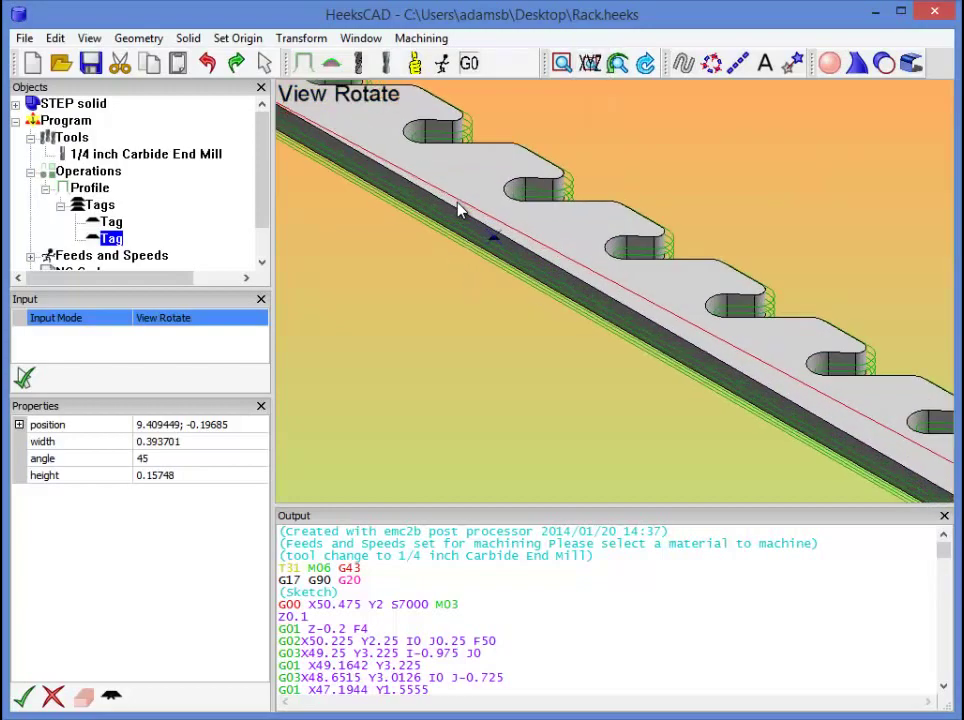
click(468, 62)
drag(508, 327, 512, 318)
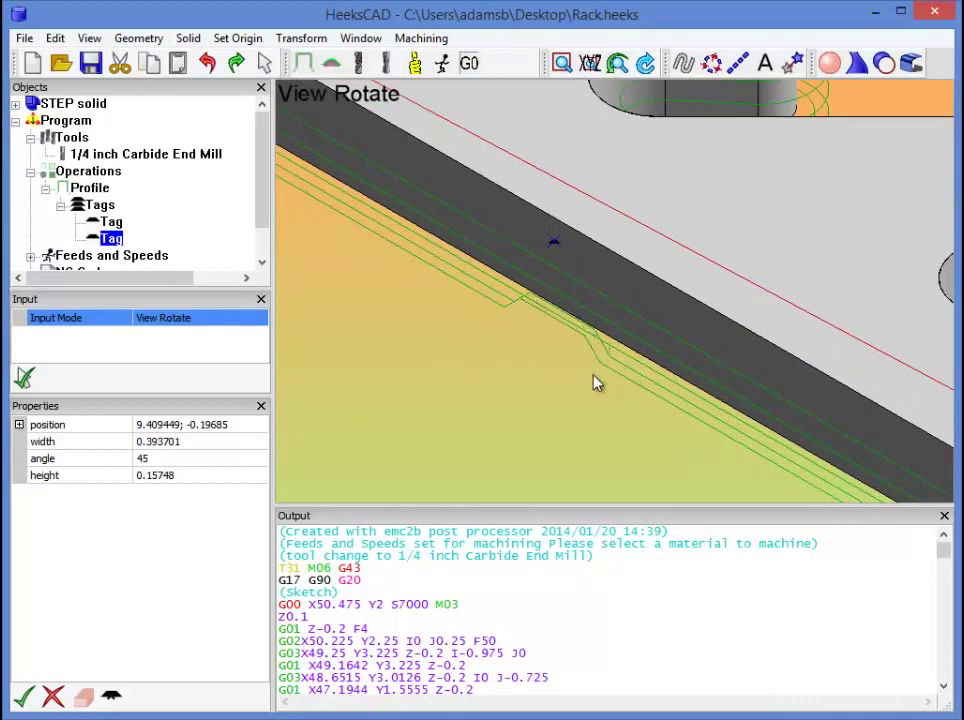
click(105, 222)
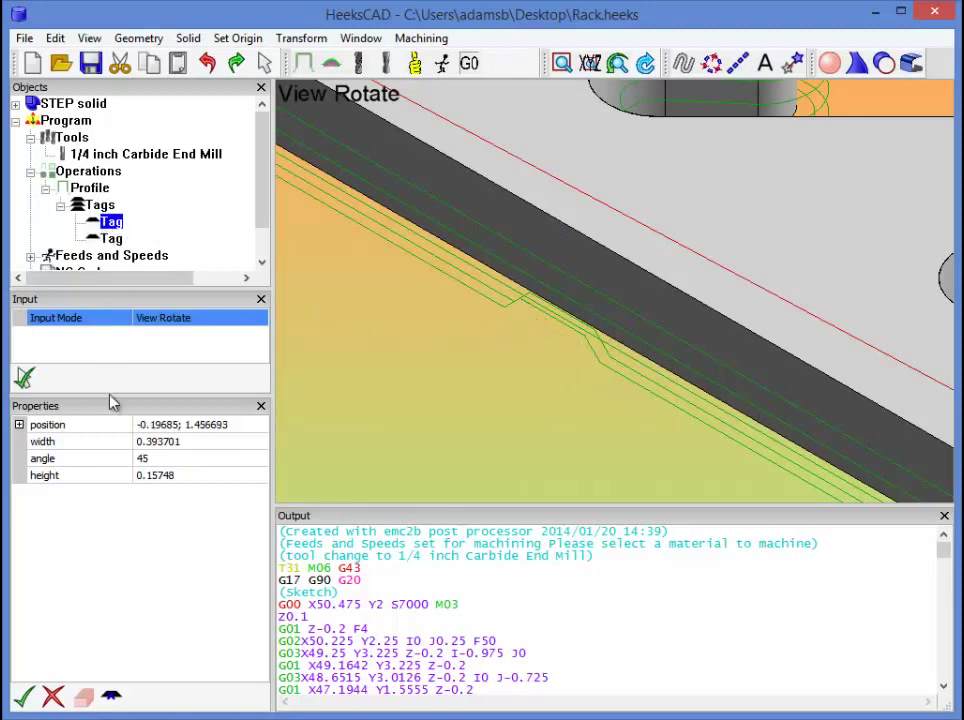
click(154, 443)
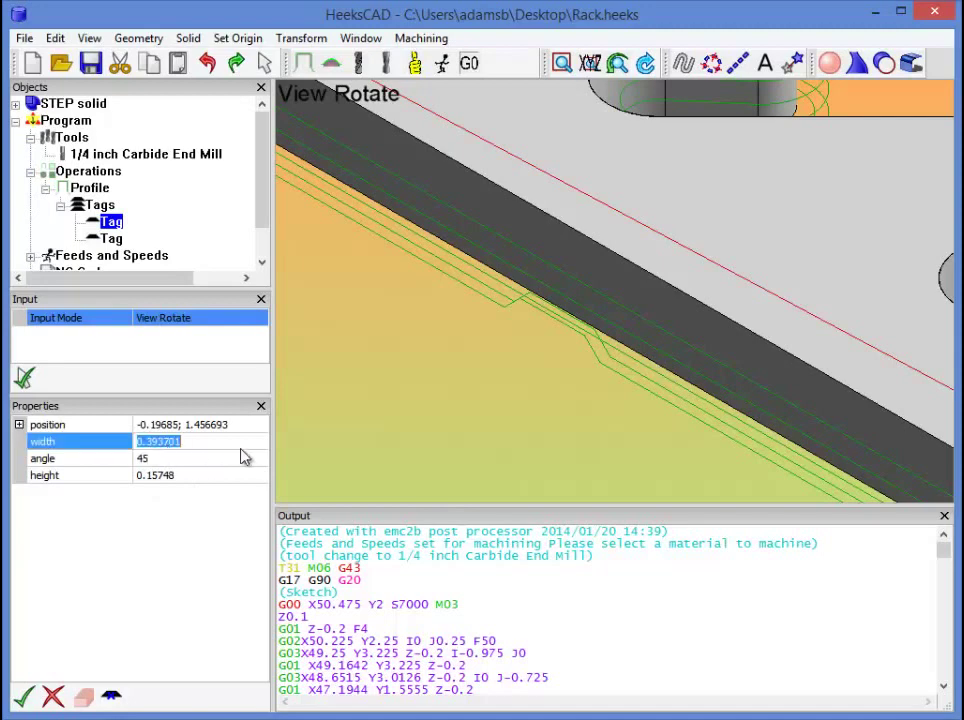
text(0.25)
click(209, 476)
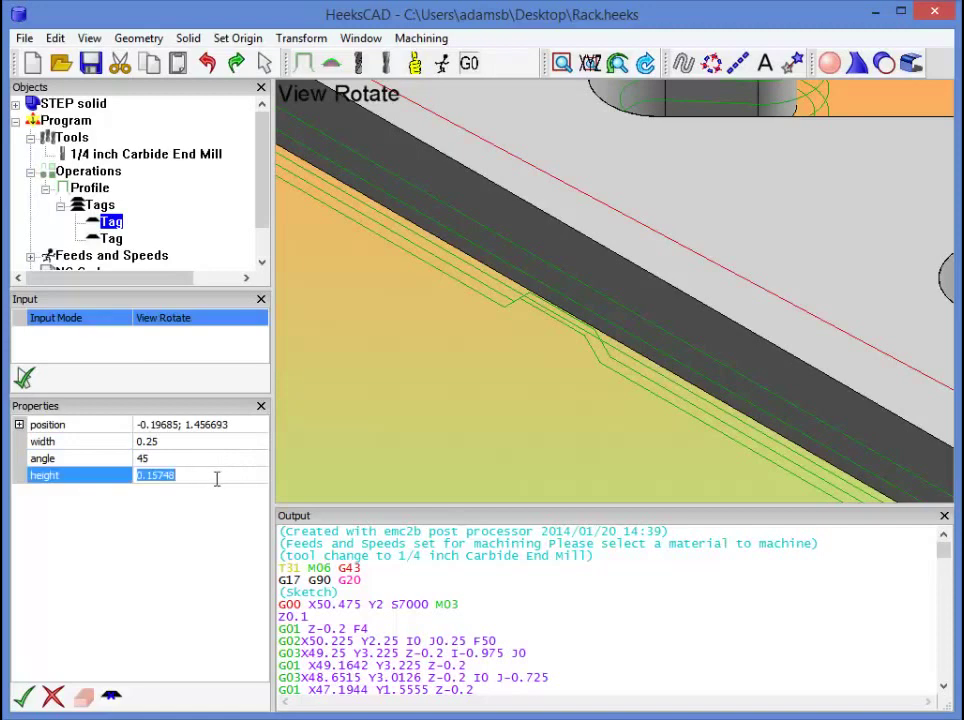
text(0.25)
click(215, 486)
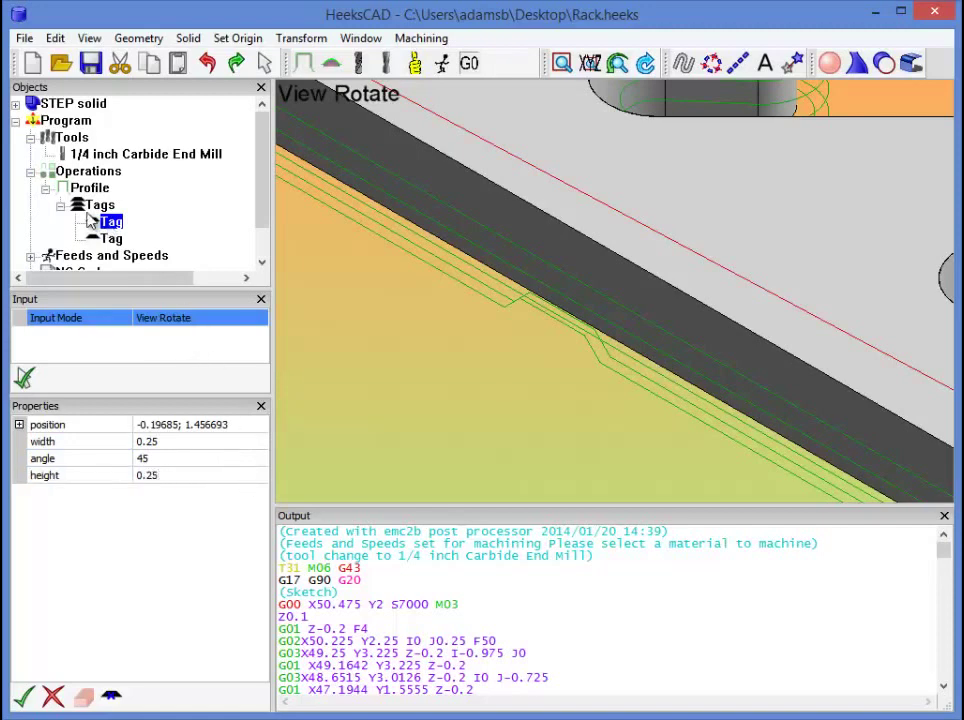
Make the second tag 0.25 wide and 0.25 high and regenerate the G-code with both tags
click(111, 239)
click(167, 448)
text(0.25)
key(Return)
click(166, 476)
text(0.25)
key(Return)
click(101, 206)
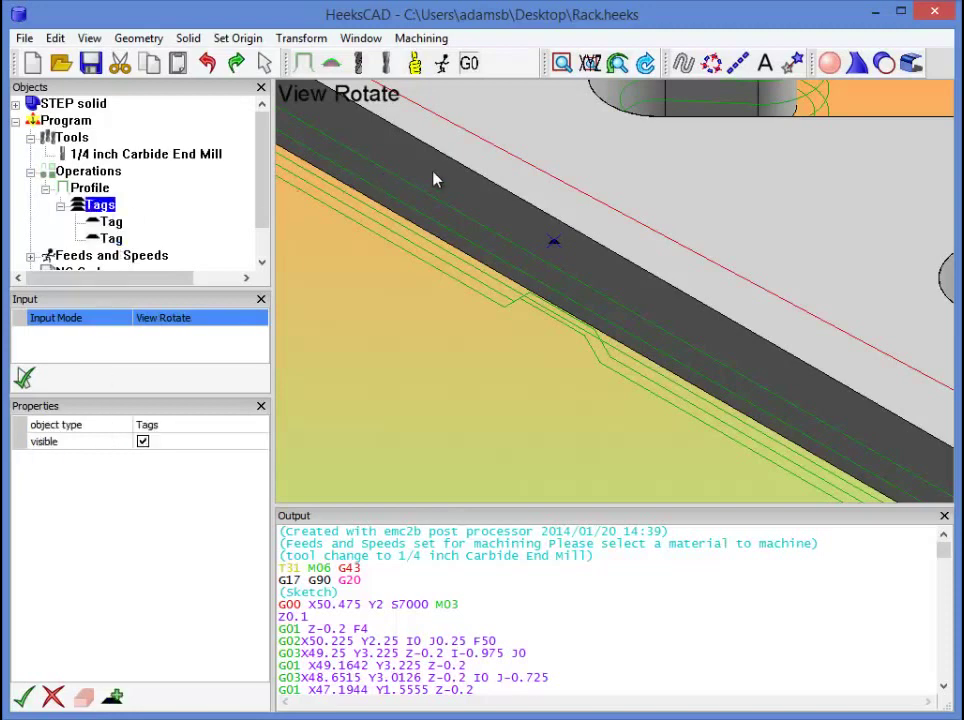
click(471, 65)
Switch to a flat top view and place a holding tag on the rack's bottom edge
drag(575, 379, 540, 290)
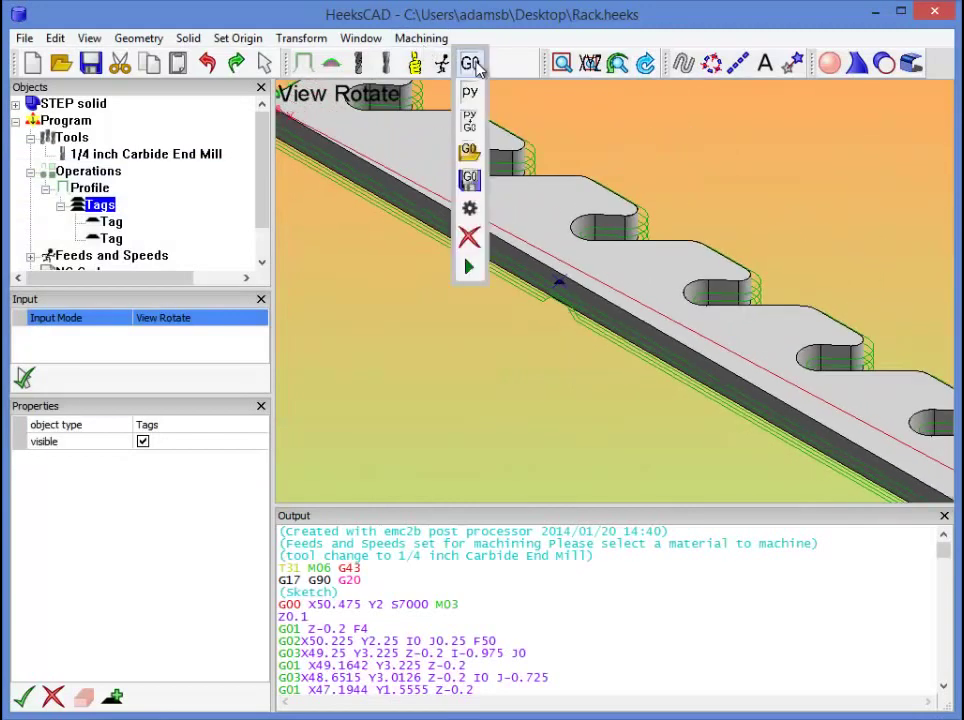
mouse_move(590, 63)
click(591, 92)
drag(455, 315, 675, 345)
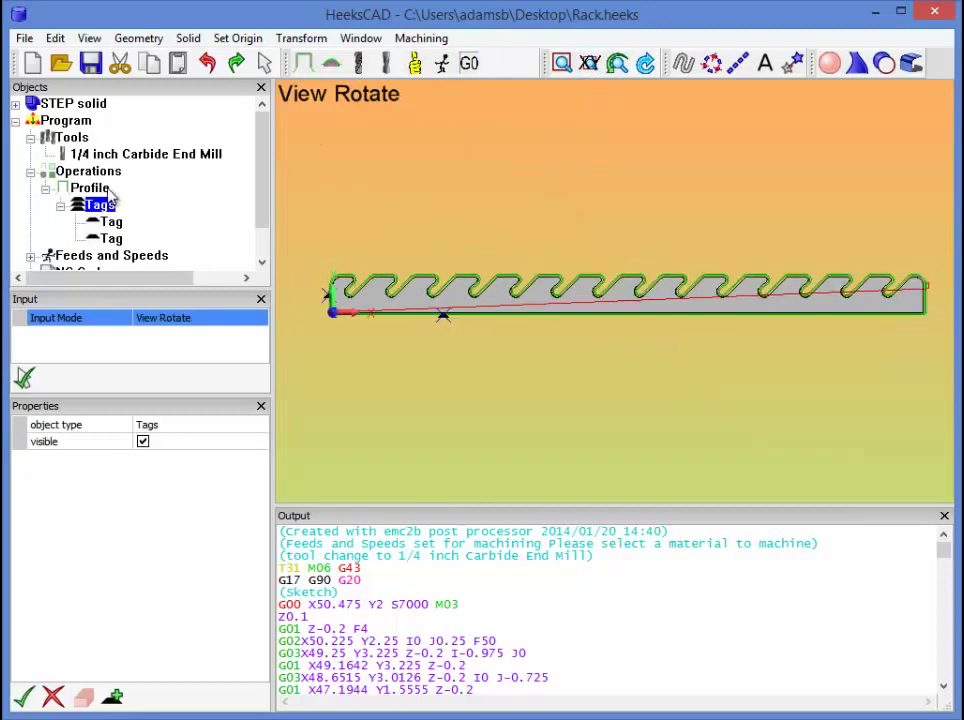
click(112, 695)
scroll(574, 323, up, 5)
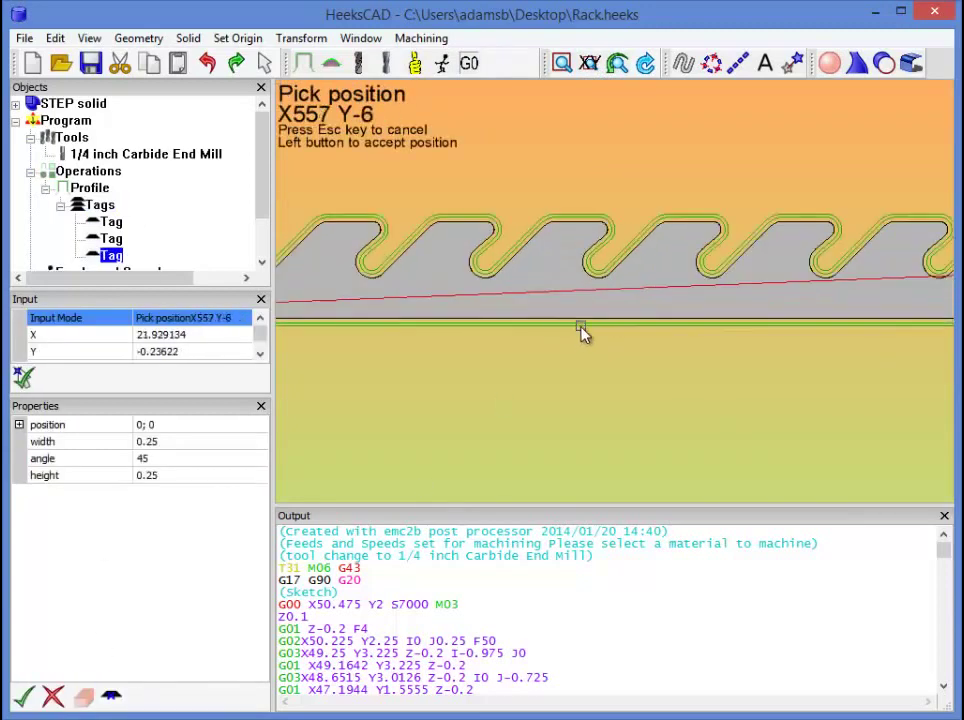
click(581, 329)
scroll(603, 363, down, 3)
Add two more holding tags, one further along the bottom edge and one on the right edge
click(100, 204)
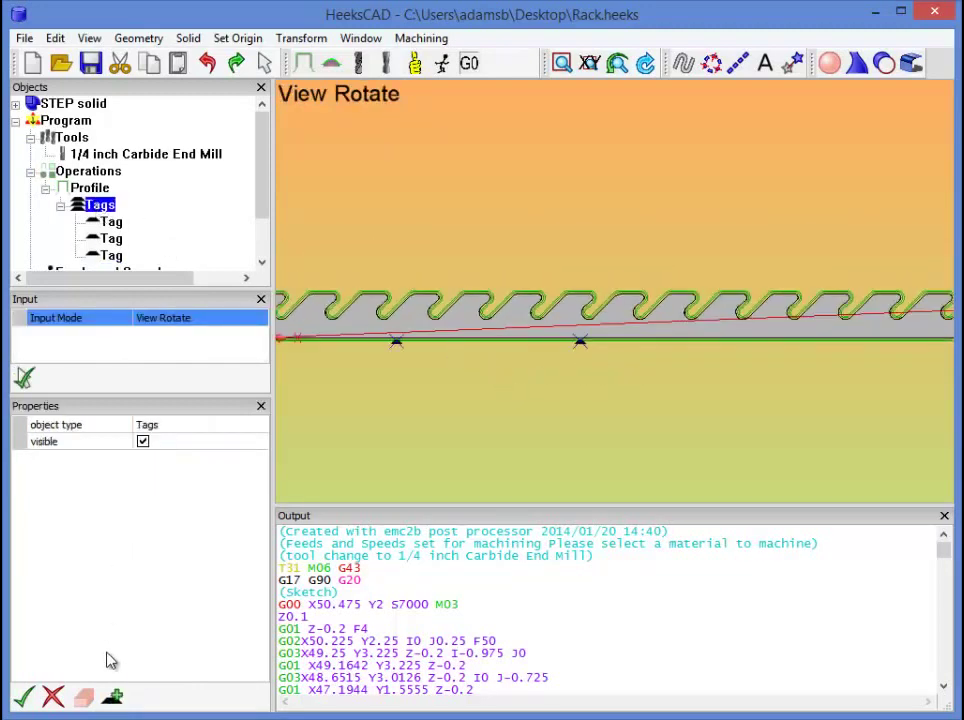
click(112, 695)
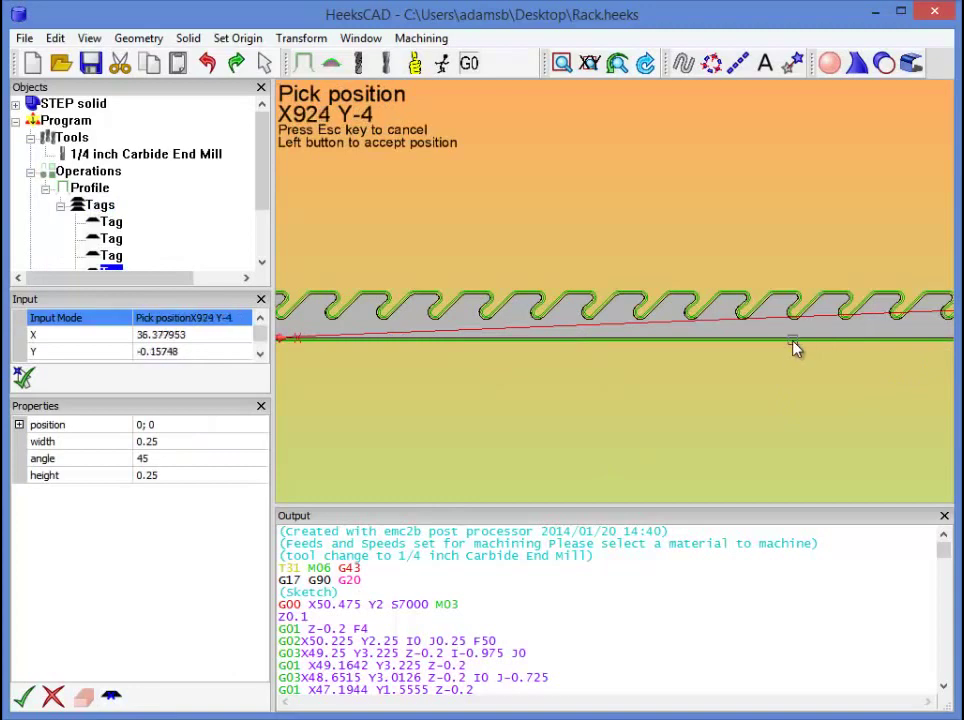
scroll(795, 347, up, 3)
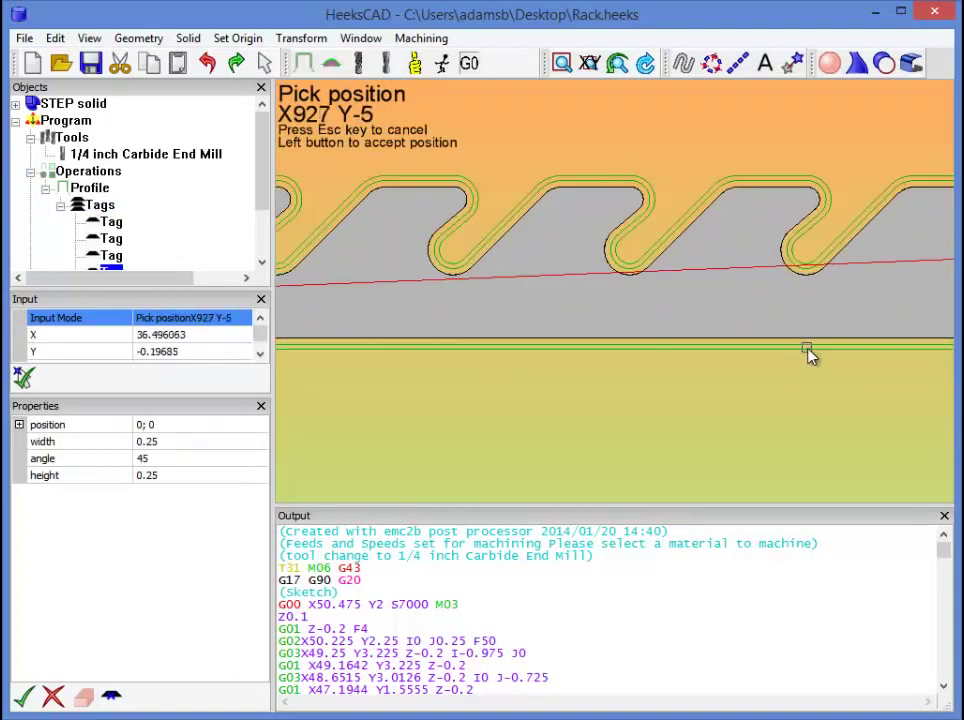
click(810, 355)
scroll(770, 395, down, 5)
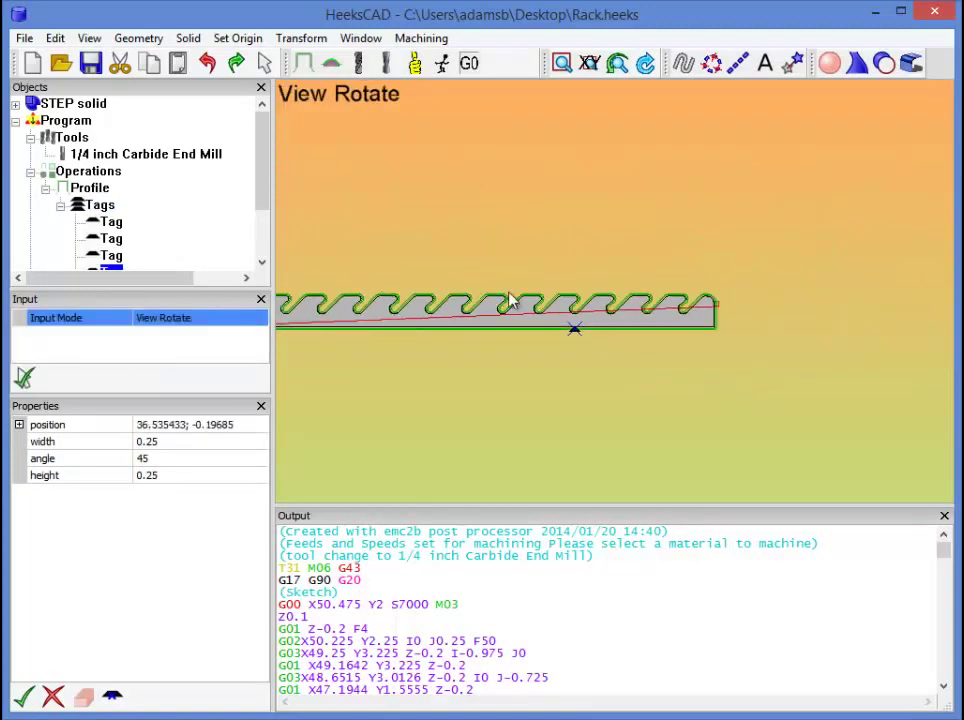
scroll(740, 315, up, 5)
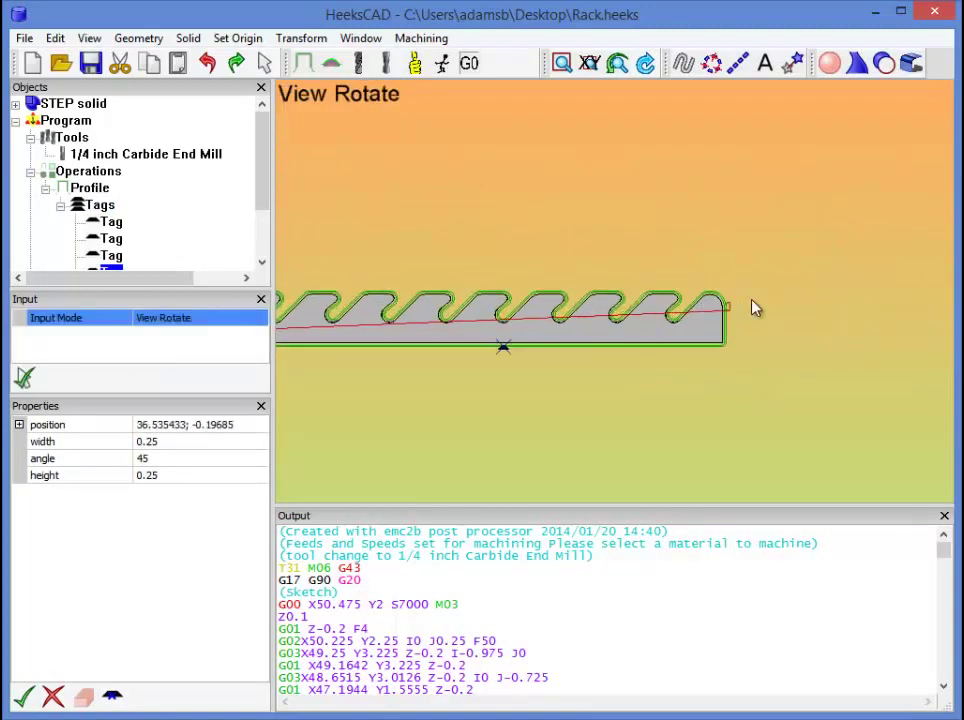
click(112, 206)
click(112, 696)
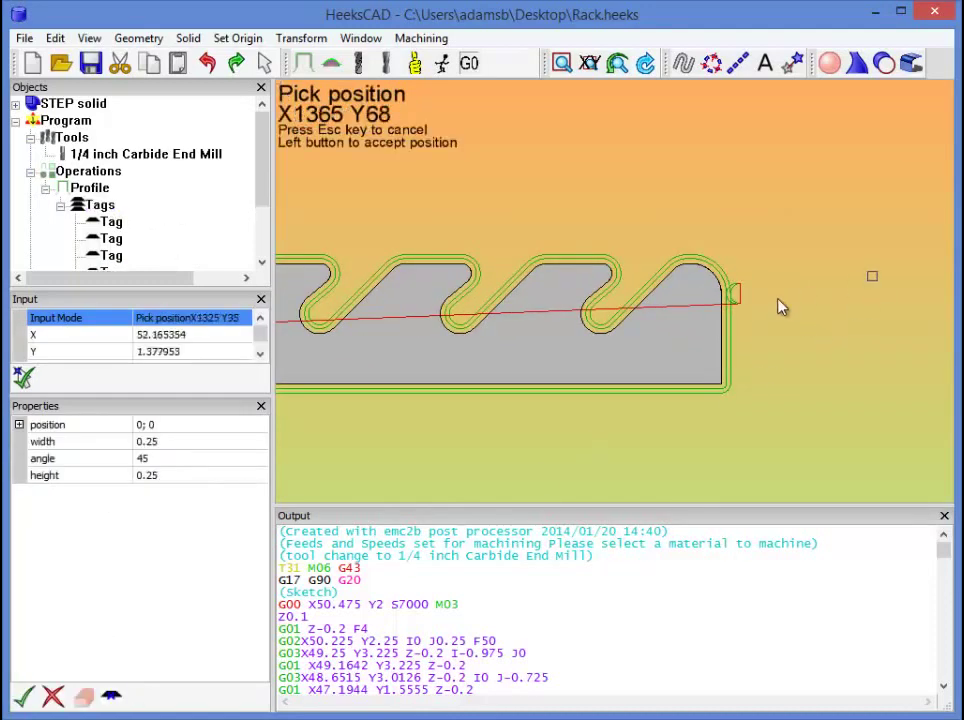
click(731, 340)
scroll(445, 316, down, 4)
scroll(506, 260, up, 4)
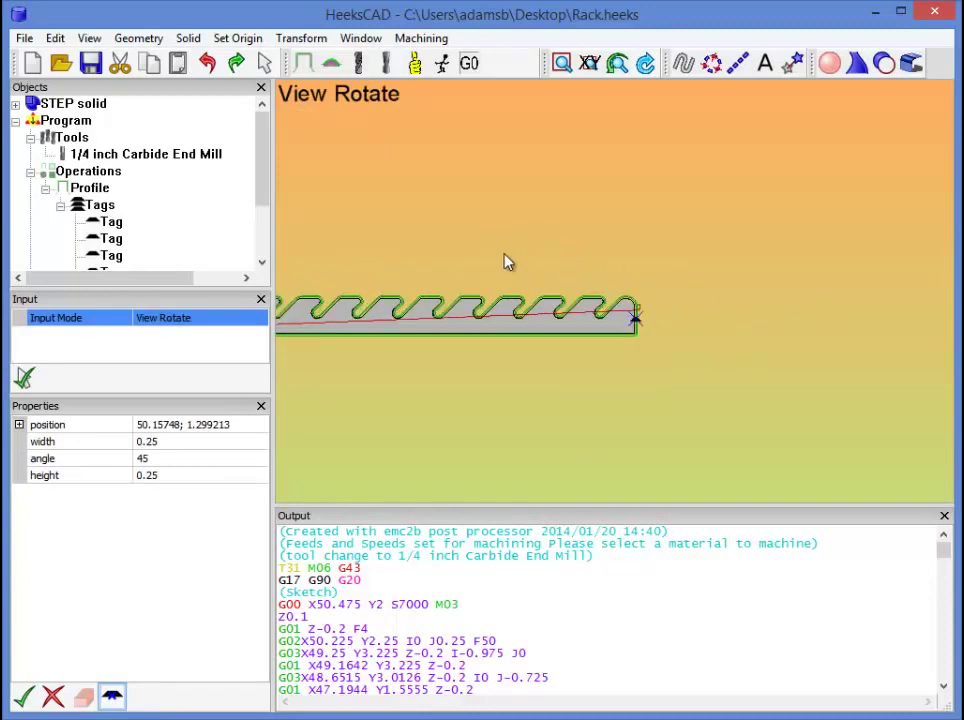
Add two holding tags on the rack's top edge, at X 28.779528 and 14.84252
click(99, 204)
click(112, 696)
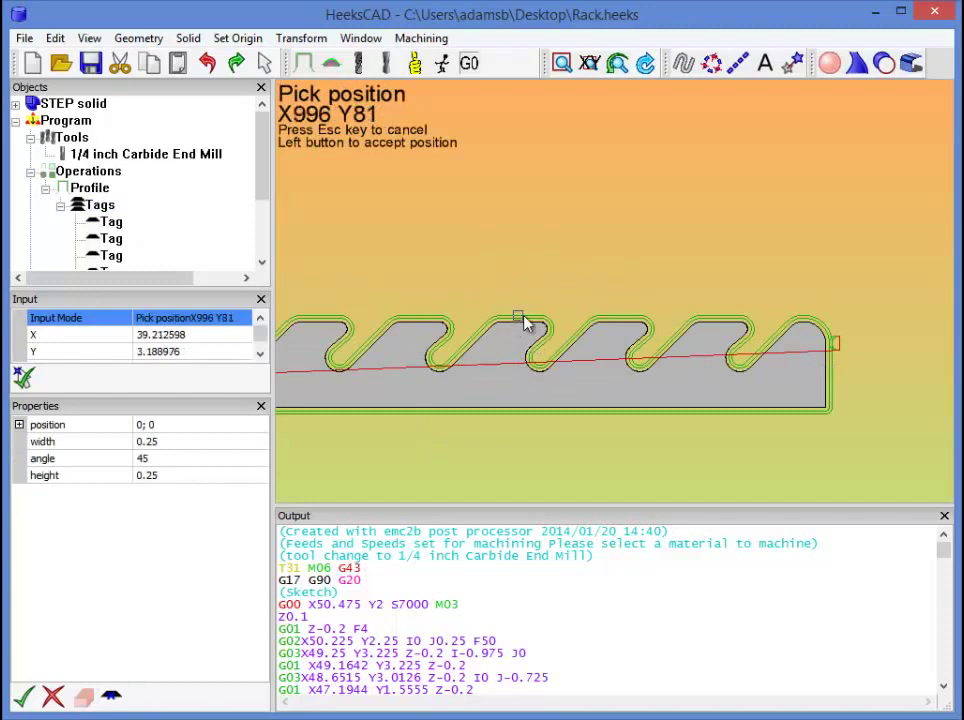
click(527, 320)
drag(677, 372, 303, 366)
click(100, 205)
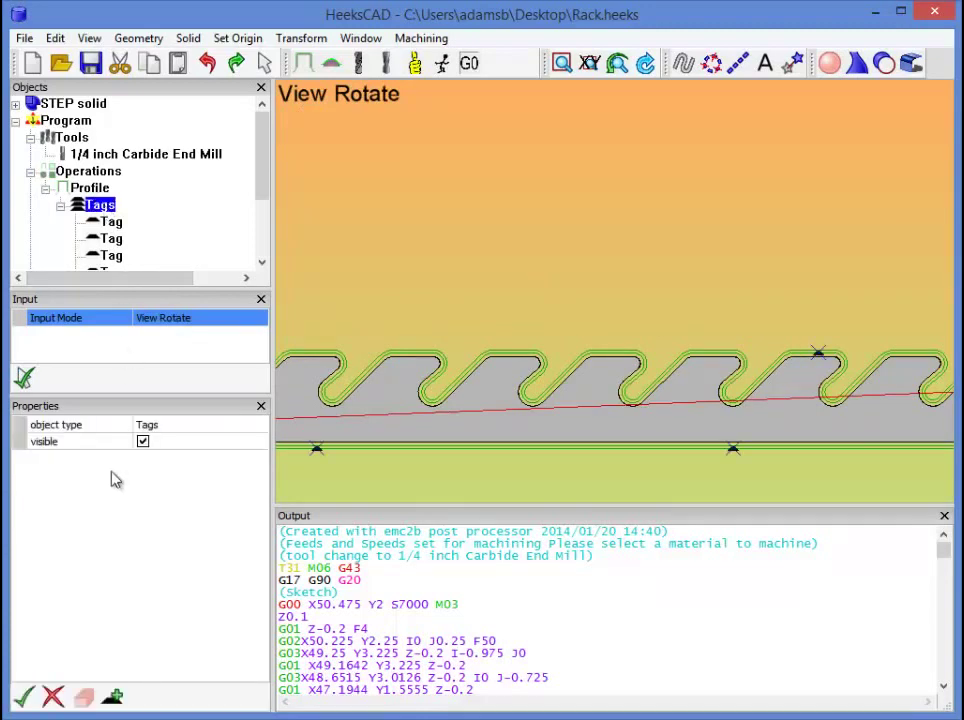
click(111, 695)
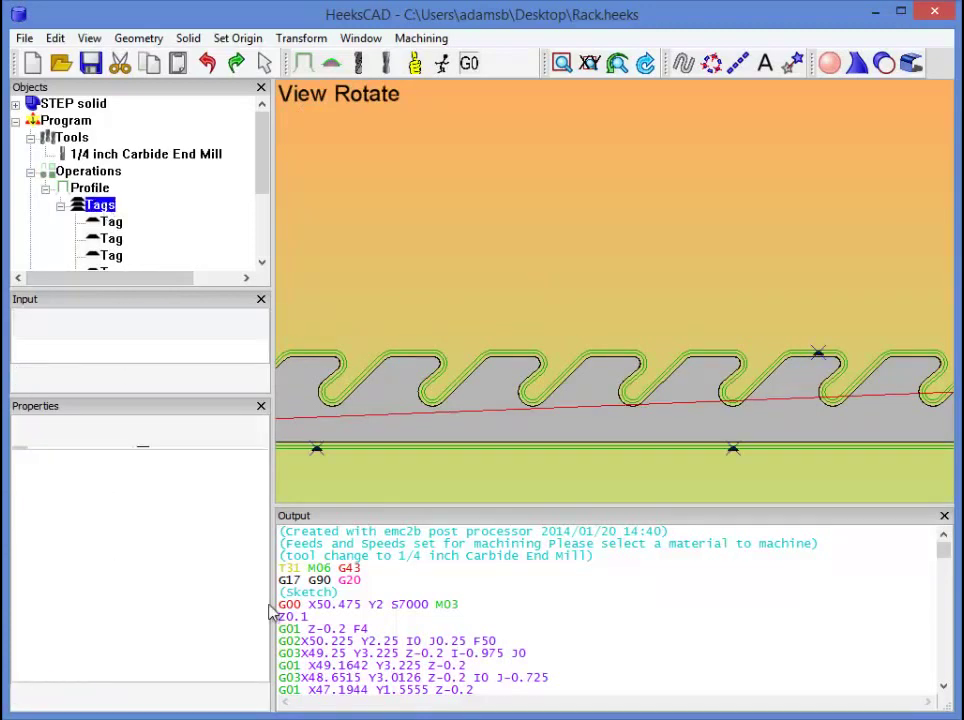
click(510, 363)
Add one more holding tag near the rack's left end
drag(577, 389, 460, 371)
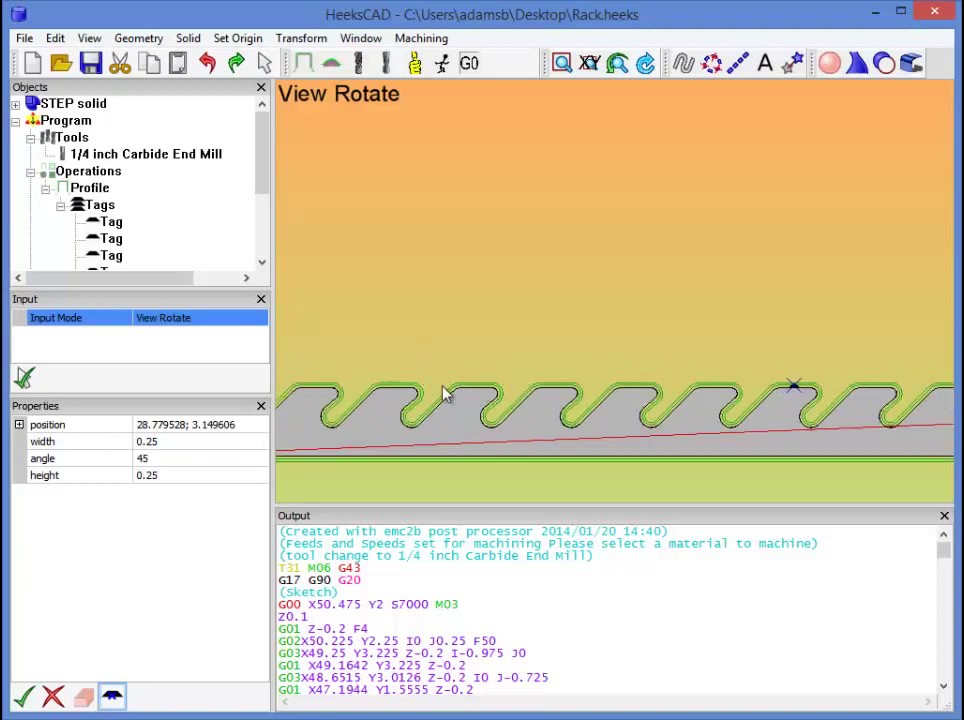
click(101, 206)
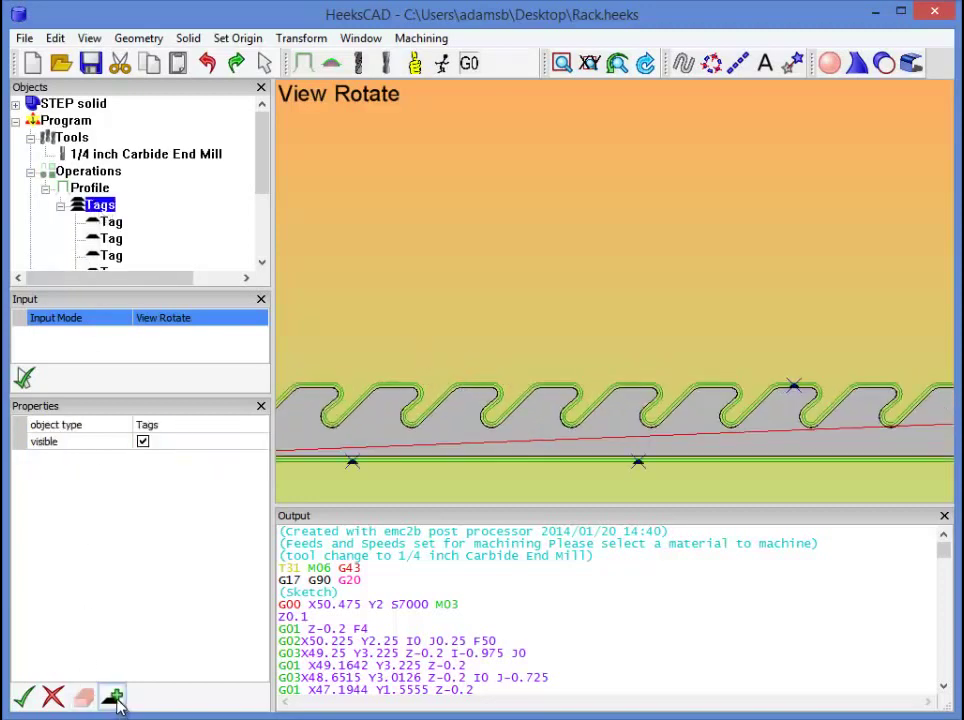
click(112, 696)
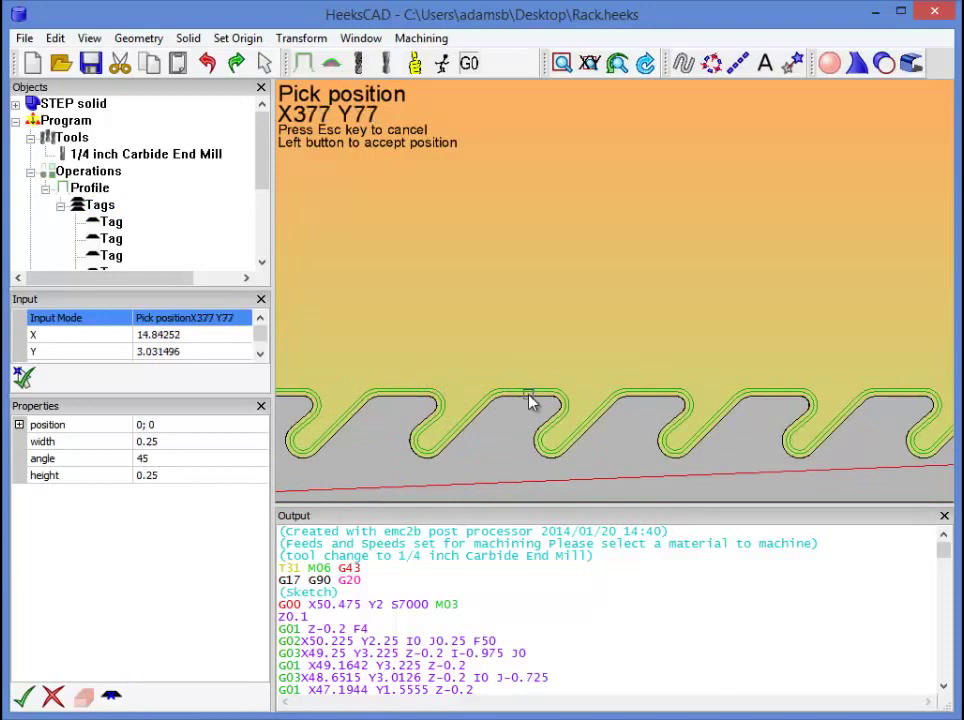
click(527, 395)
scroll(838, 450, down, 2)
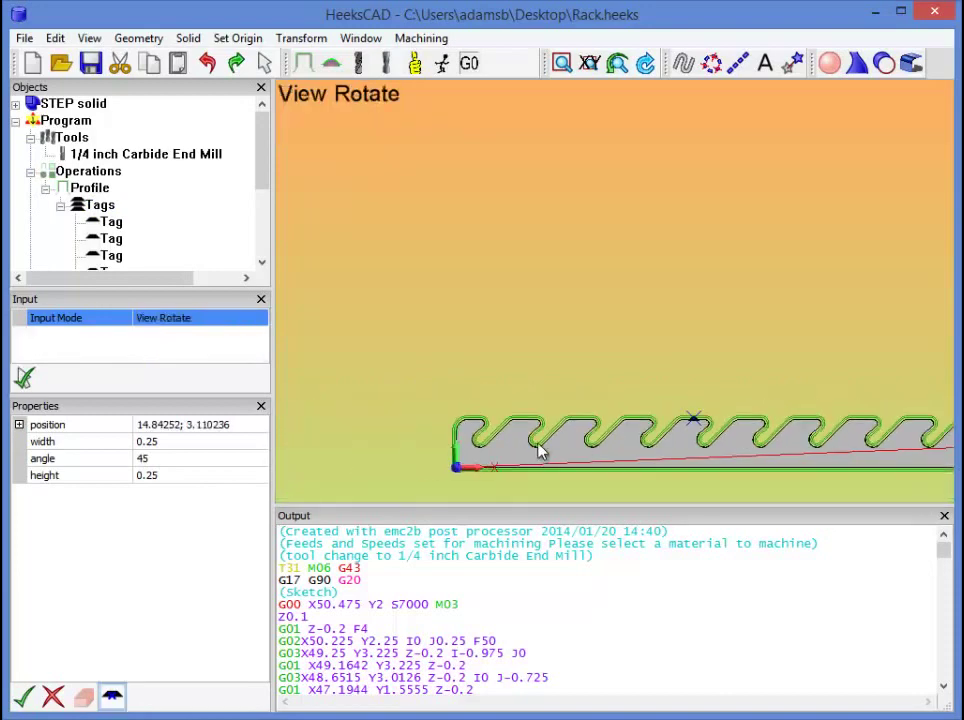
scroll(553, 437, up, 2)
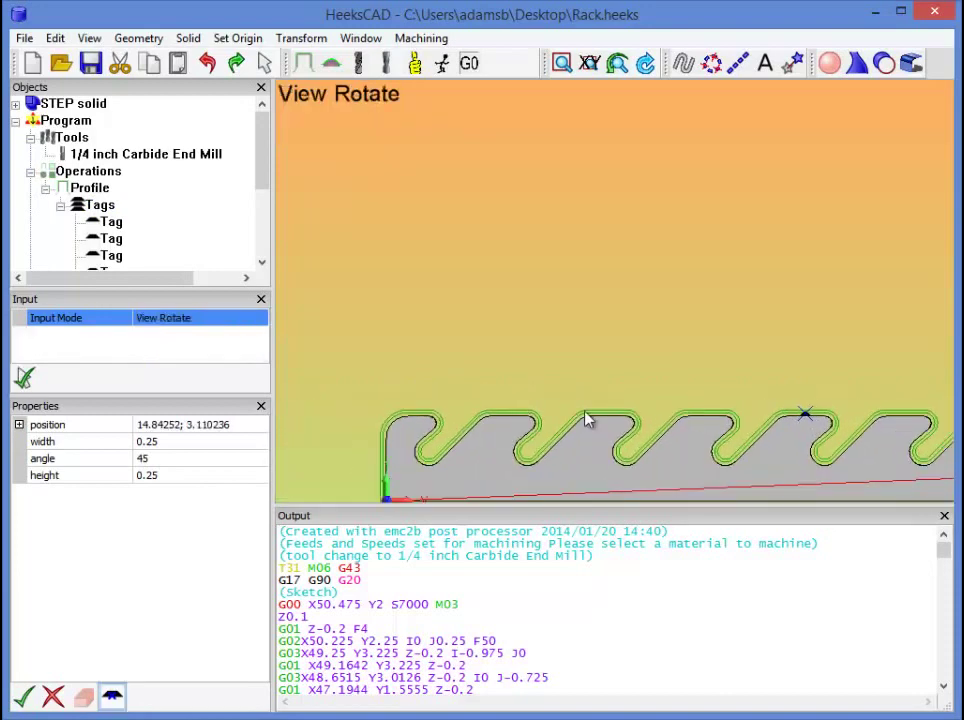
scroll(607, 438, down, 3)
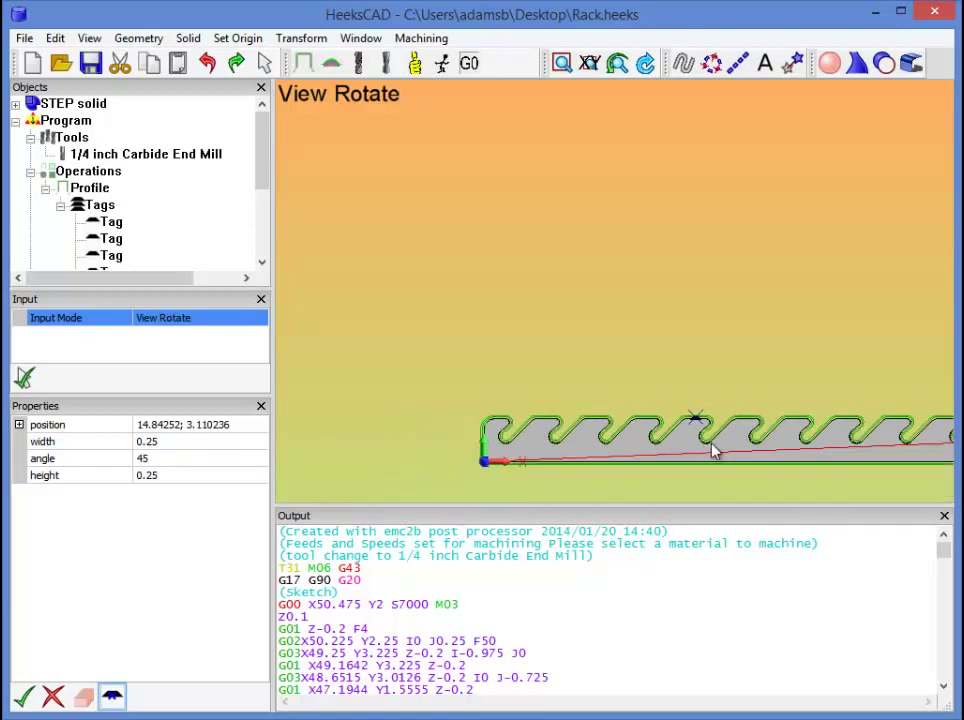
click(100, 205)
scroll(645, 350, down, 3)
scroll(745, 405, up, 2)
scroll(944, 456, up, 1)
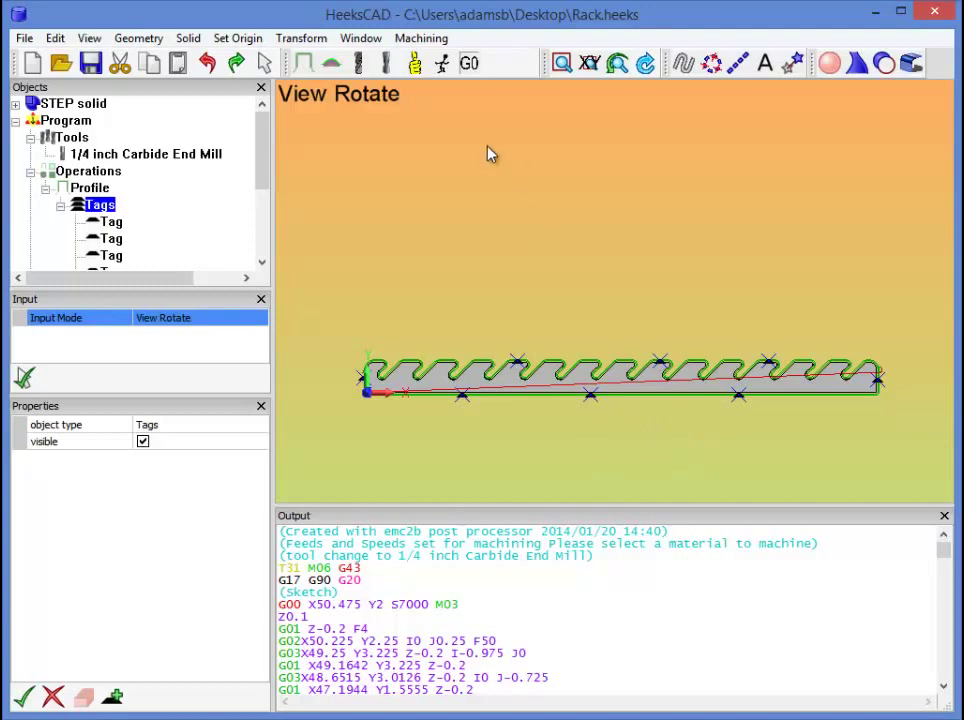
Switch to an isometric view and post-process the operations into fresh G-code
click(589, 63)
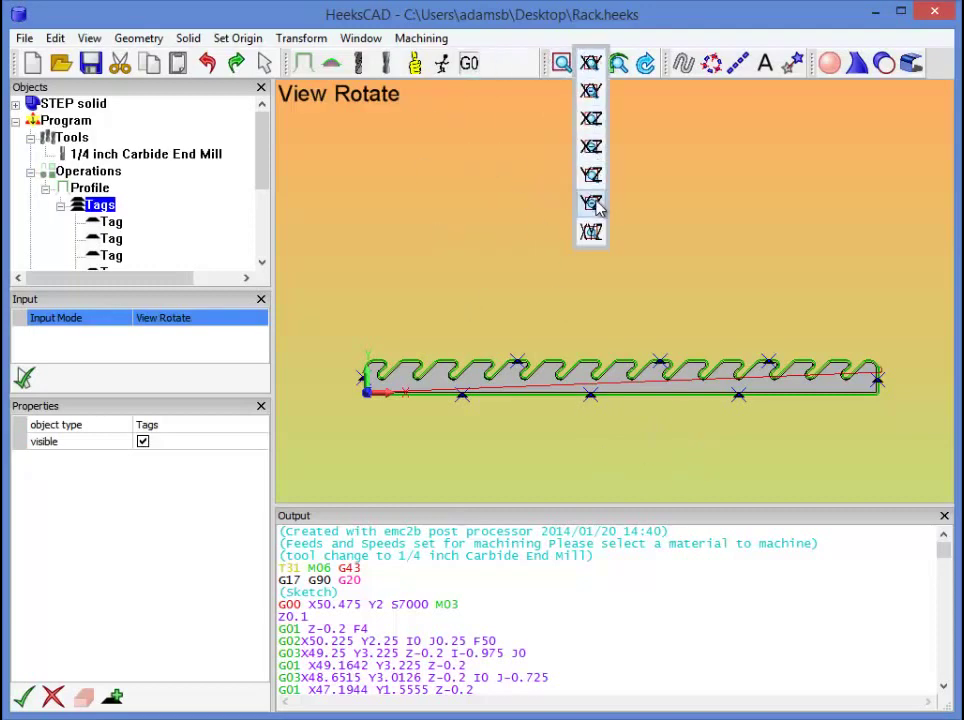
click(592, 233)
scroll(517, 270, up, 3)
click(469, 63)
click(469, 121)
Rotate and zoom around the rack to inspect the stacked toolpath passes and tag markers
drag(620, 286, 768, 445)
scroll(809, 458, up, 5)
scroll(633, 376, down, 5)
scroll(906, 477, up, 6)
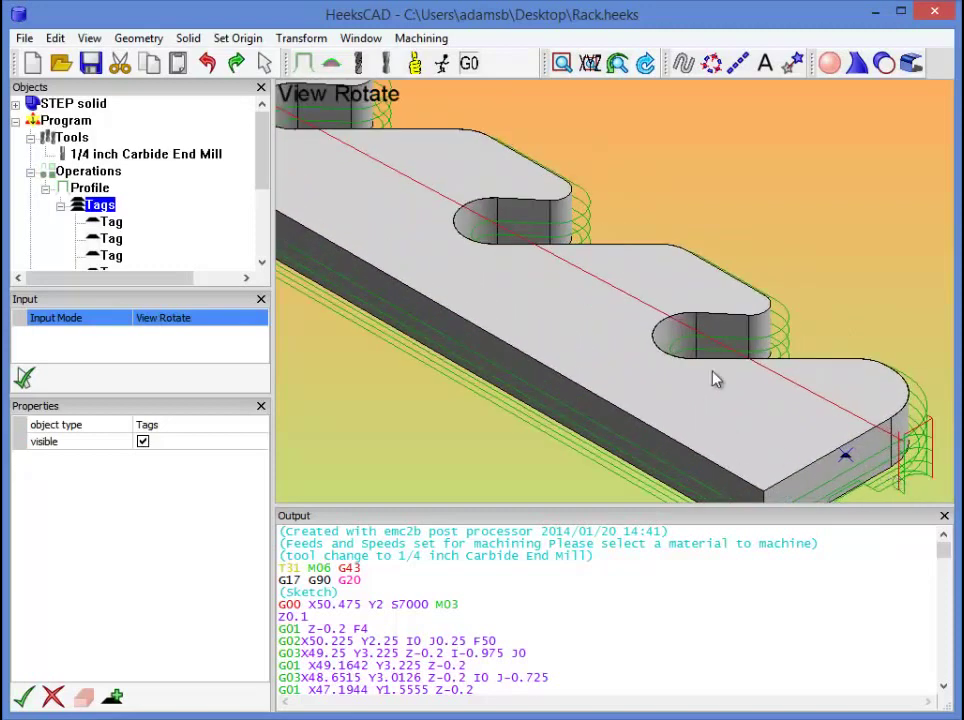
scroll(660, 333, down, 3)
scroll(396, 271, down, 3)
scroll(538, 189, down, 3)
scroll(792, 325, down, 3)
scroll(439, 146, up, 5)
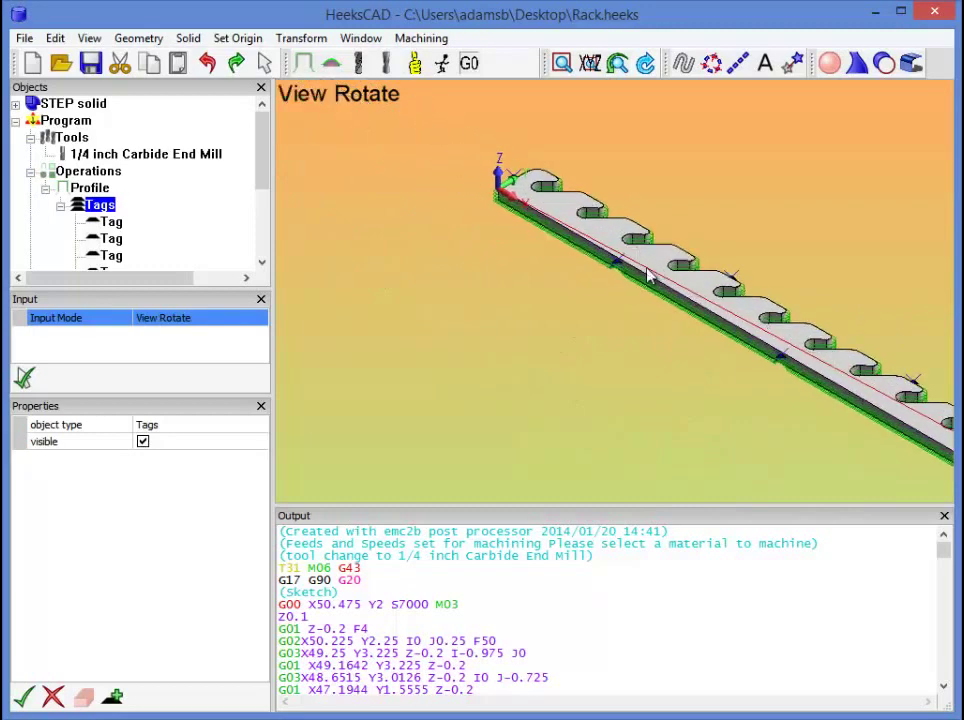
scroll(556, 243, up, 5)
scroll(650, 252, up, 3)
scroll(760, 330, down, 4)
drag(828, 397, 558, 250)
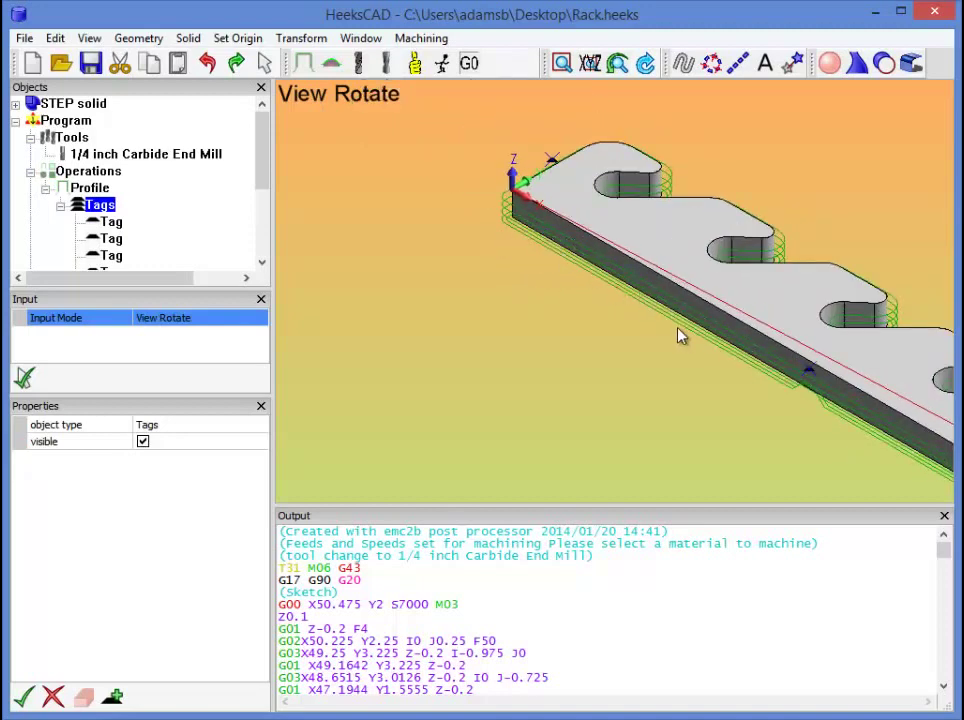
scroll(523, 211, up, 4)
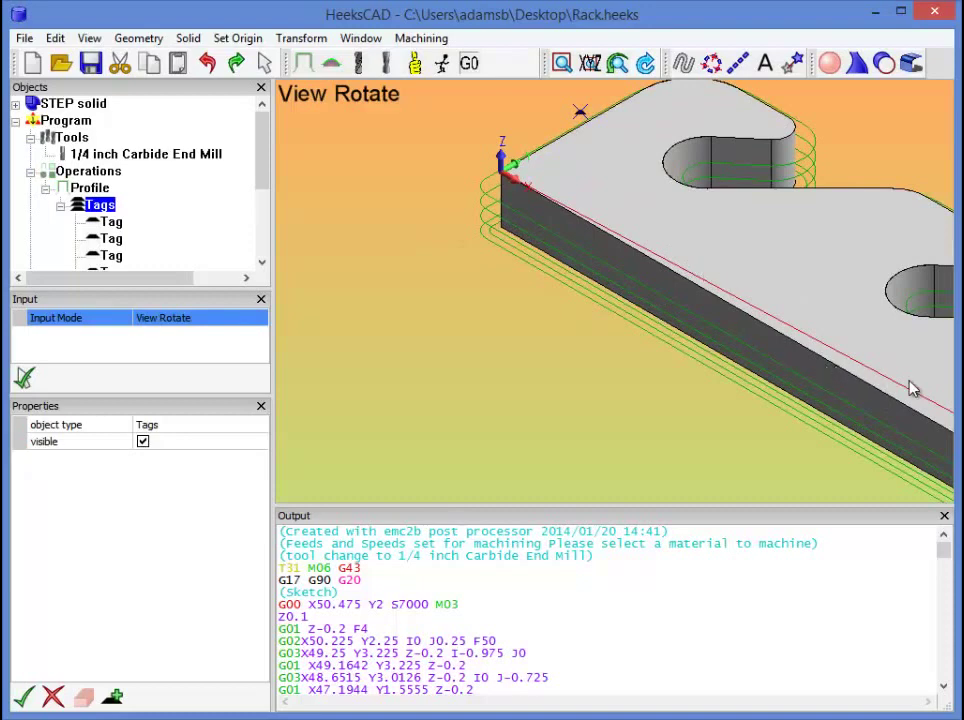
scroll(553, 254, up, 3)
scroll(605, 267, down, 6)
scroll(637, 273, down, 5)
scroll(645, 284, down, 1)
scroll(940, 445, up, 5)
scroll(940, 453, up, 4)
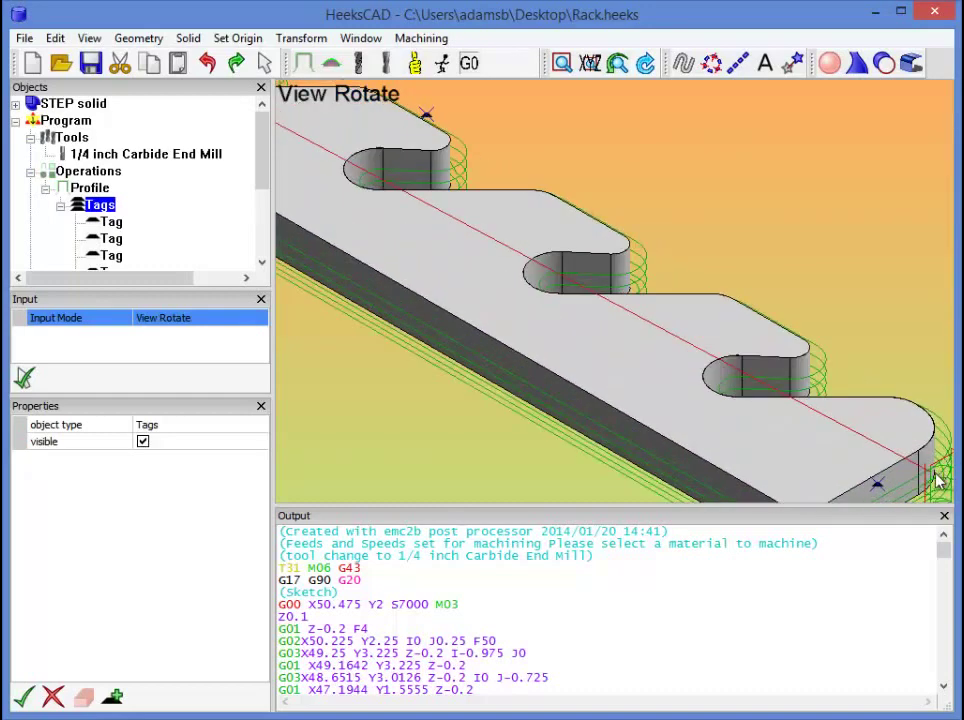
scroll(937, 482, down, 5)
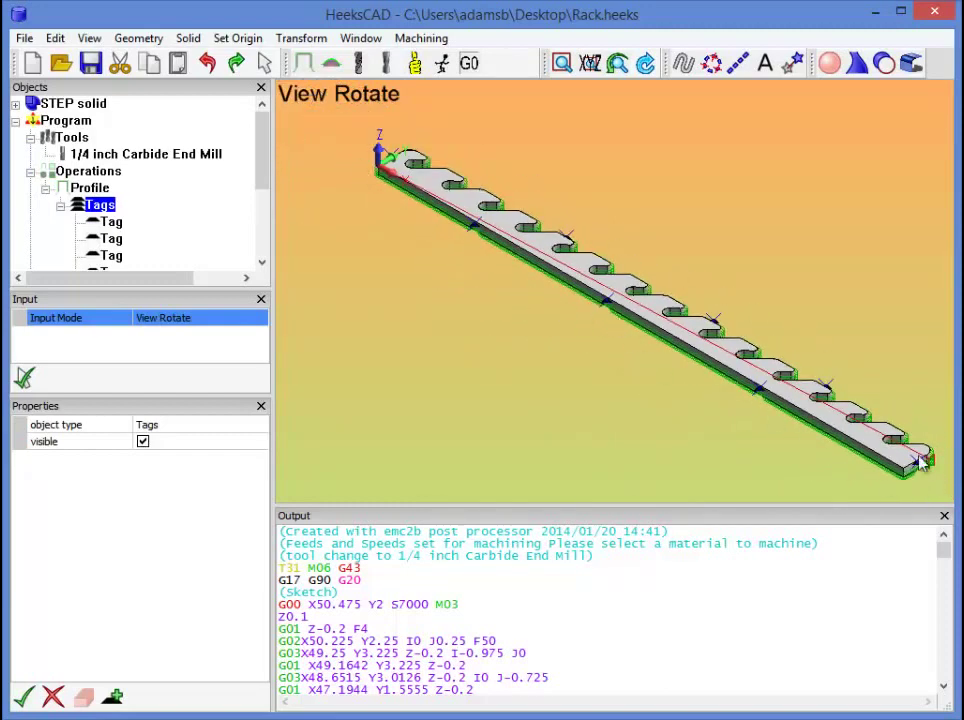
scroll(350, 178, up, 6)
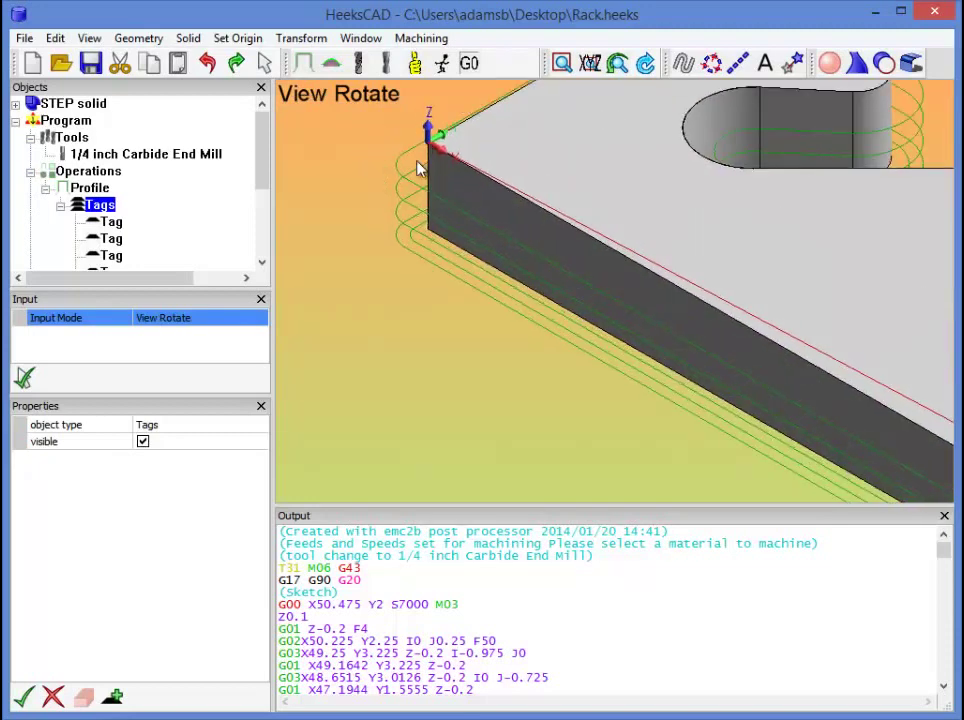
Tick 'use start point' (0; 0; 0) on the Profile operation and re-run Post-Process to check the lead-in
click(89, 190)
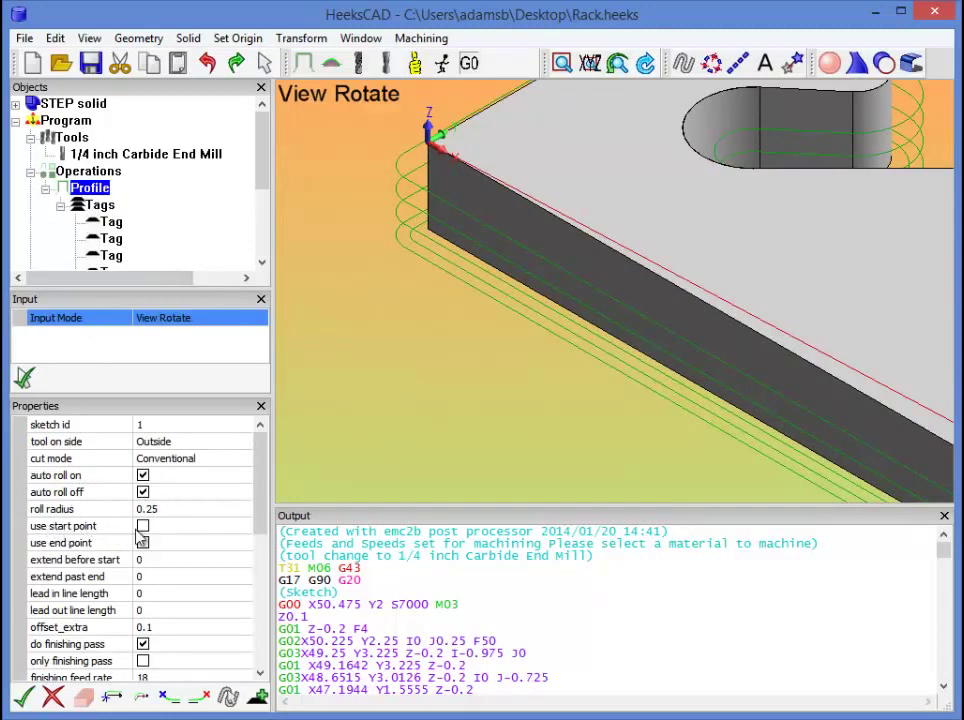
click(144, 527)
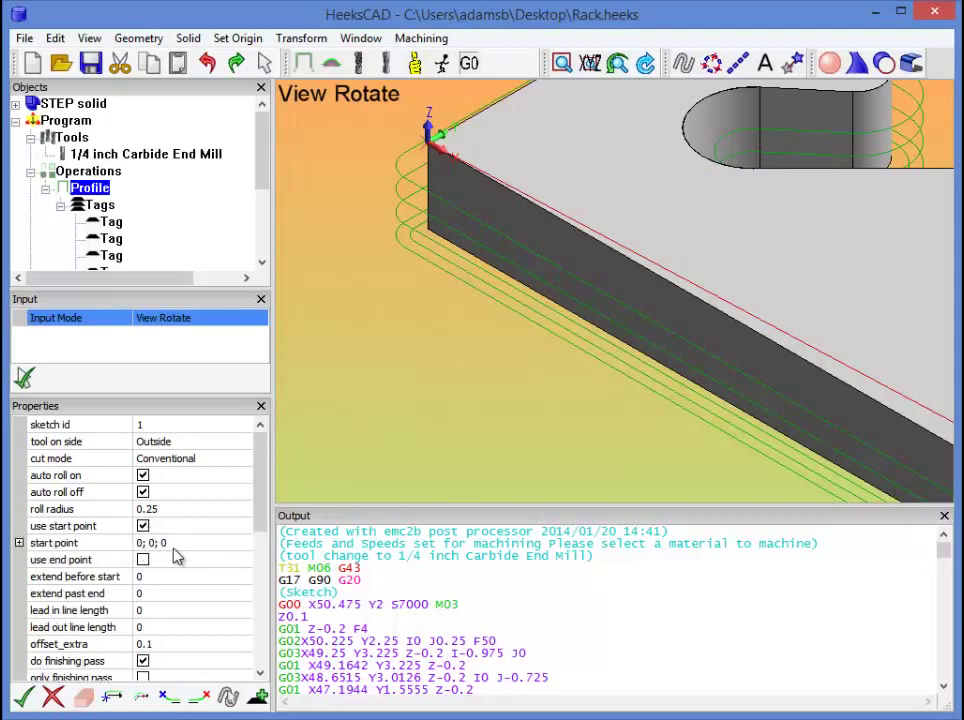
click(478, 65)
click(470, 150)
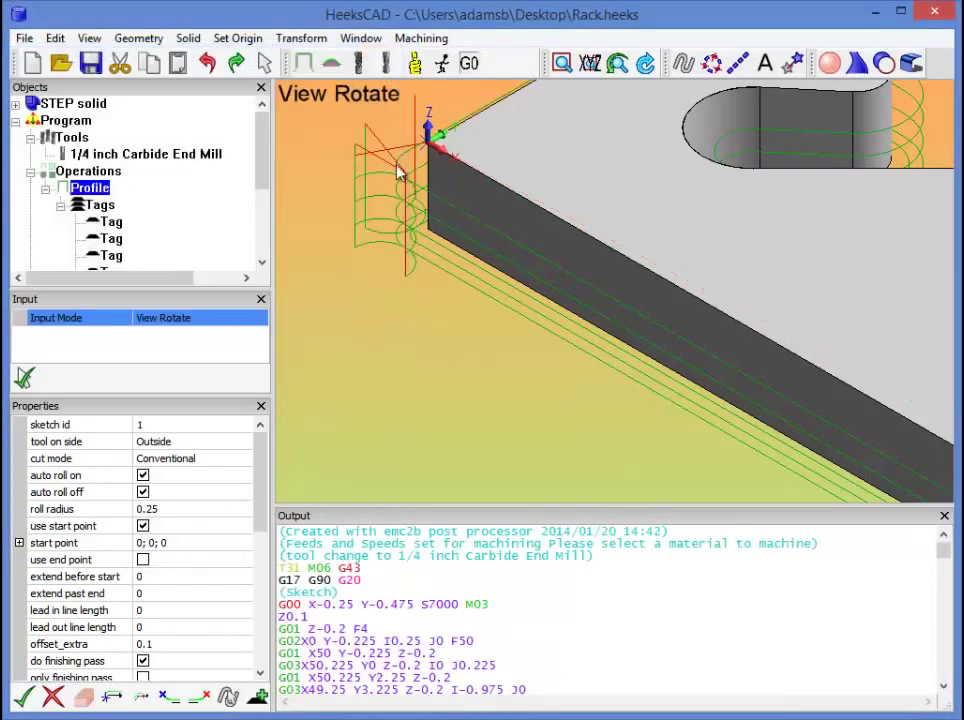
scroll(385, 160, up, 3)
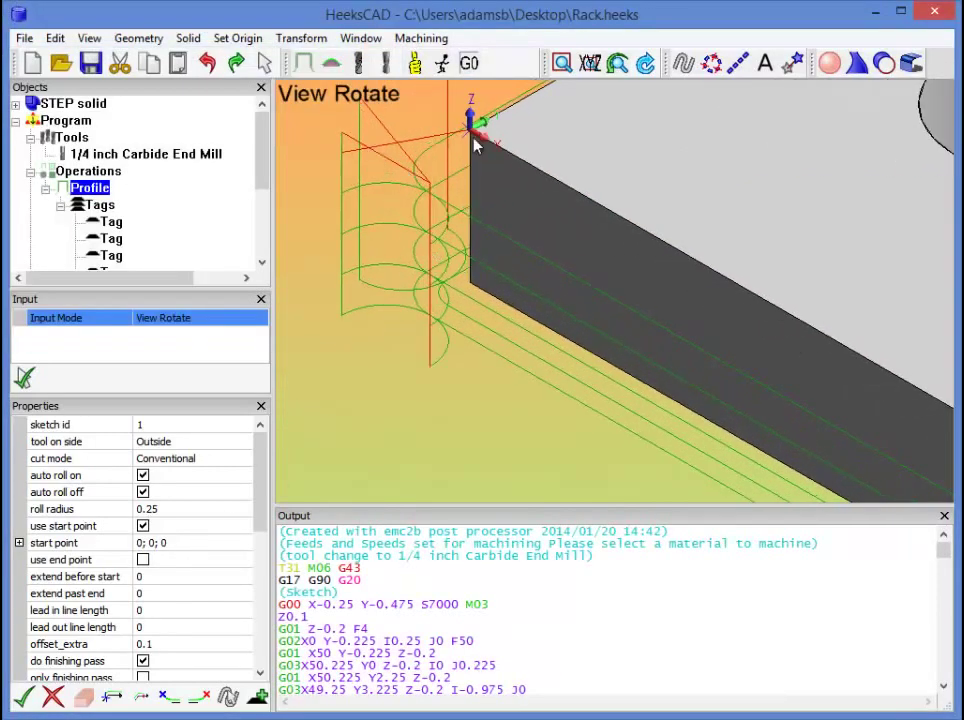
scroll(552, 240, down, 6)
scroll(465, 212, down, 3)
scroll(671, 334, down, 5)
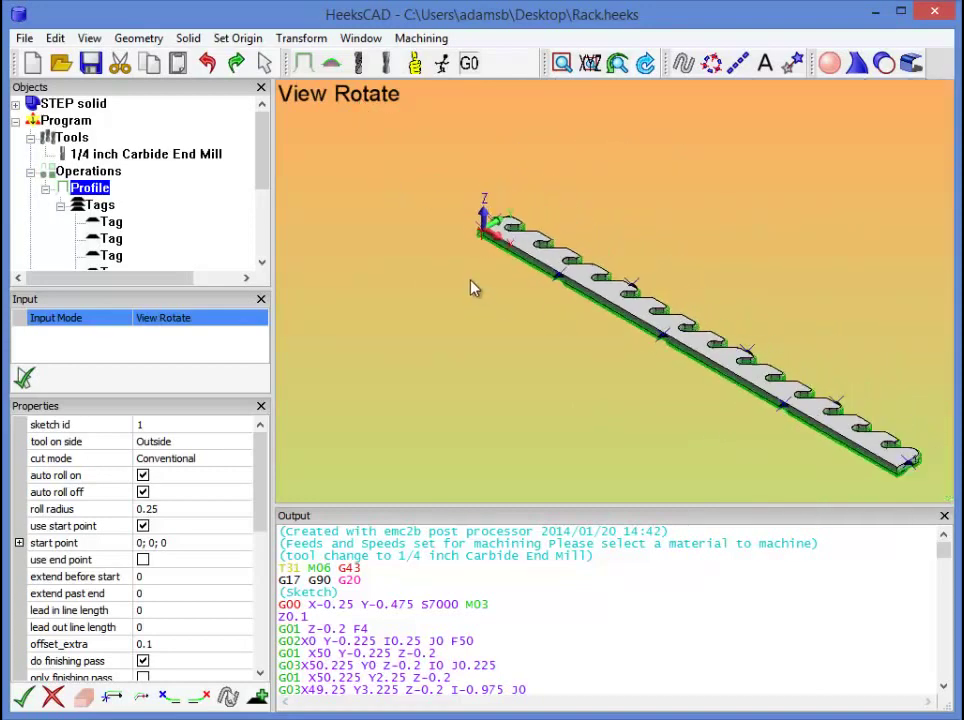
scroll(768, 407, up, 6)
scroll(360, 151, up, 1)
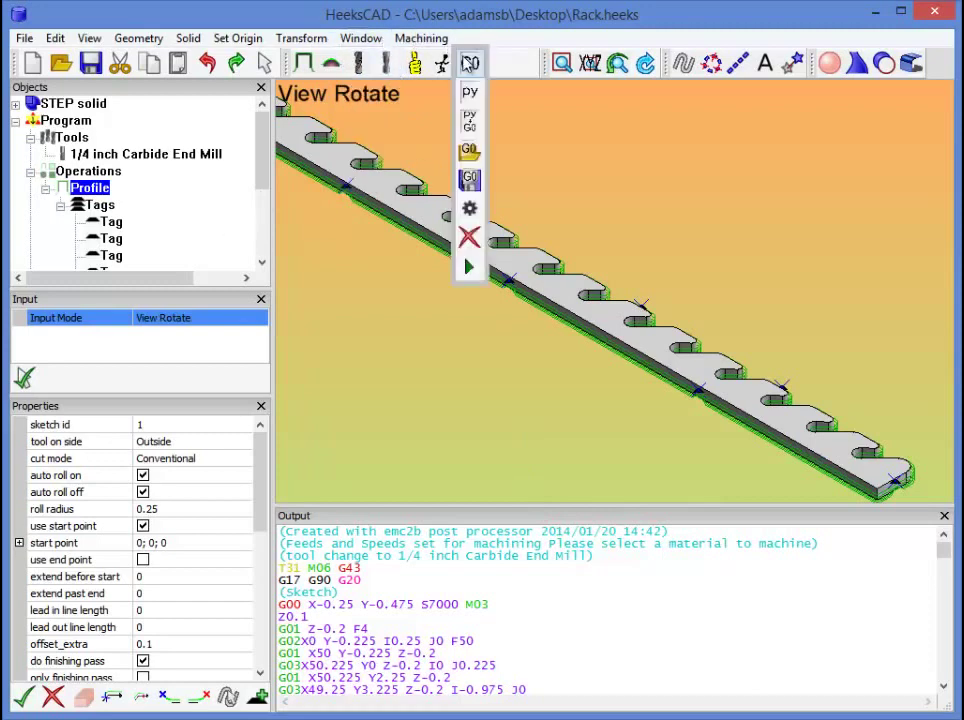
click(469, 63)
click(452, 611)
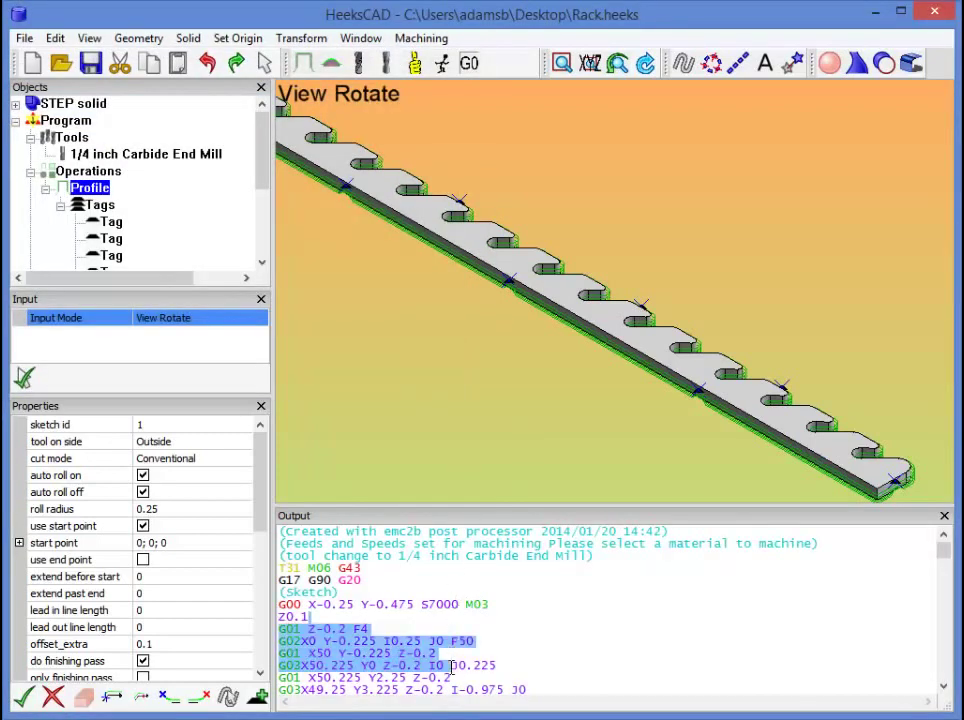
click(403, 38)
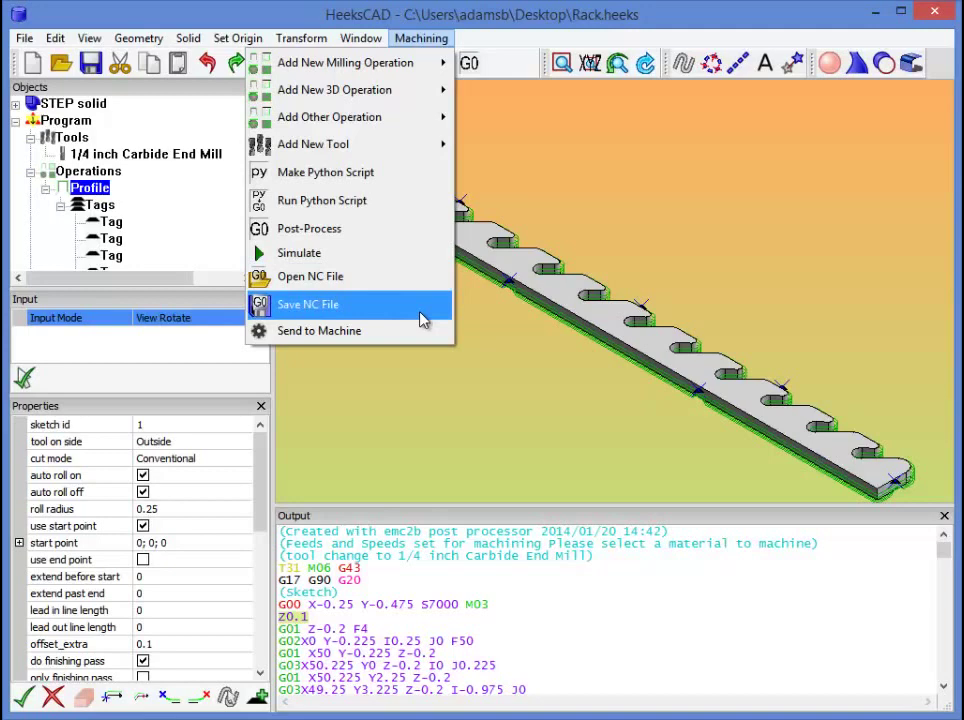
click(468, 32)
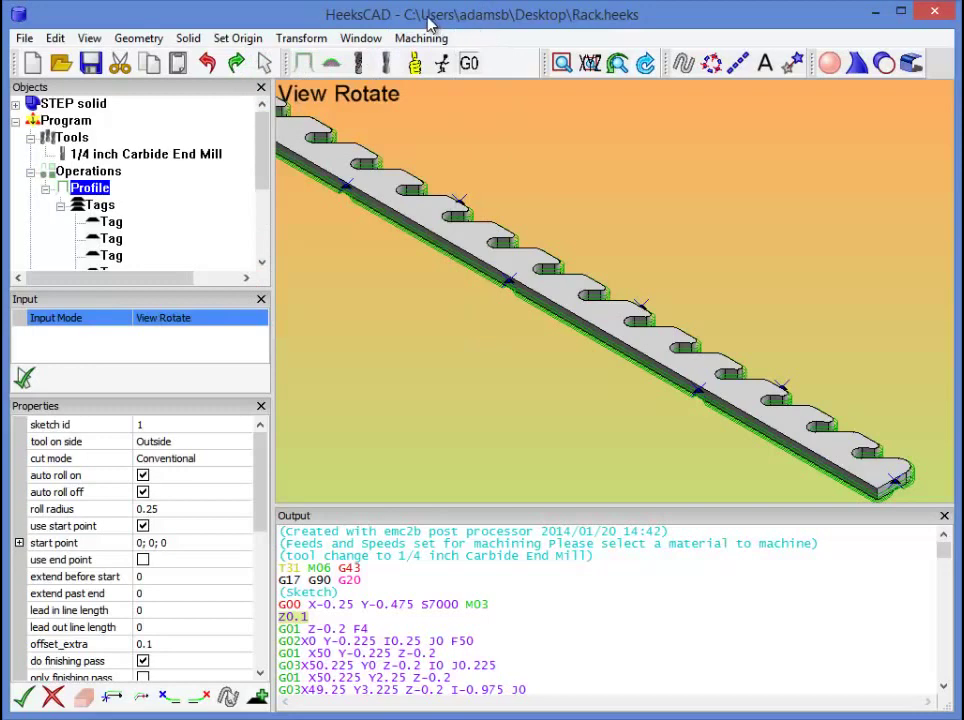